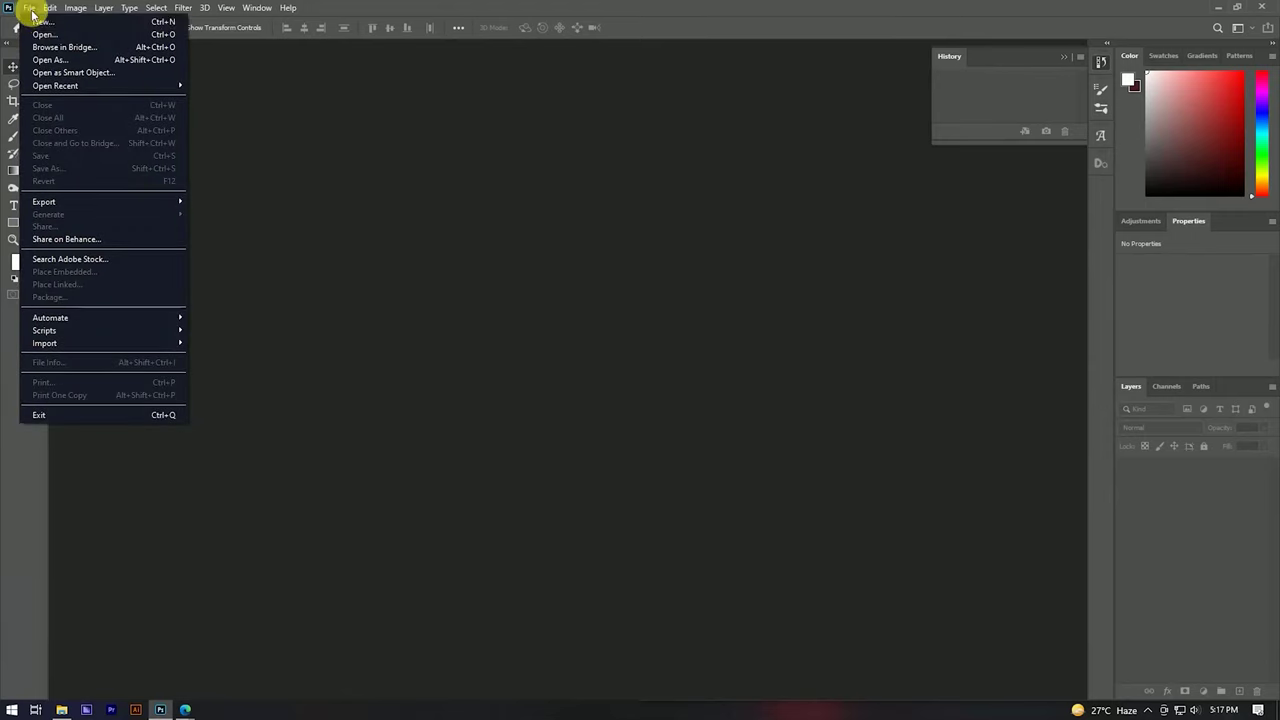
Step: Create a 1920×1080 px document and place wallpaperflare.com_wallpaper.jpg onto it
{"action": "left_click", "coordinate": [42, 22]}
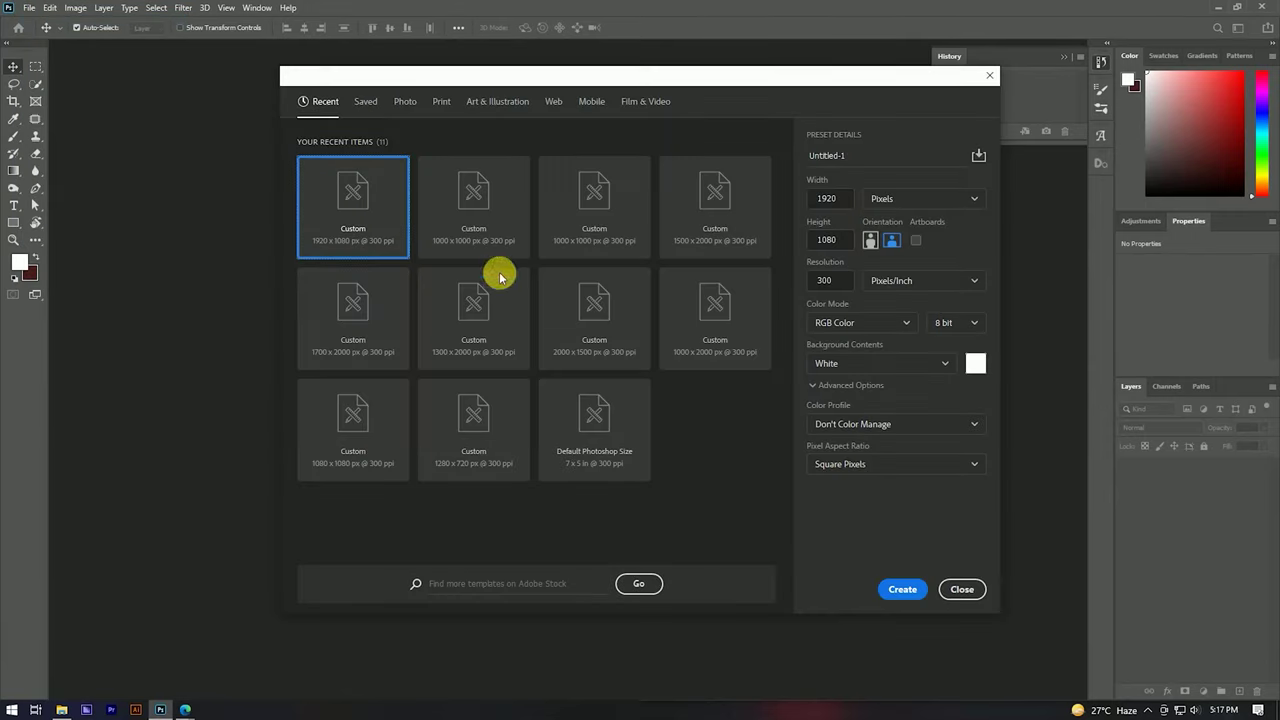
{"action": "left_click", "coordinate": [826, 200]}
{"action": "left_click", "coordinate": [836, 240]}
{"action": "left_click", "coordinate": [902, 589]}
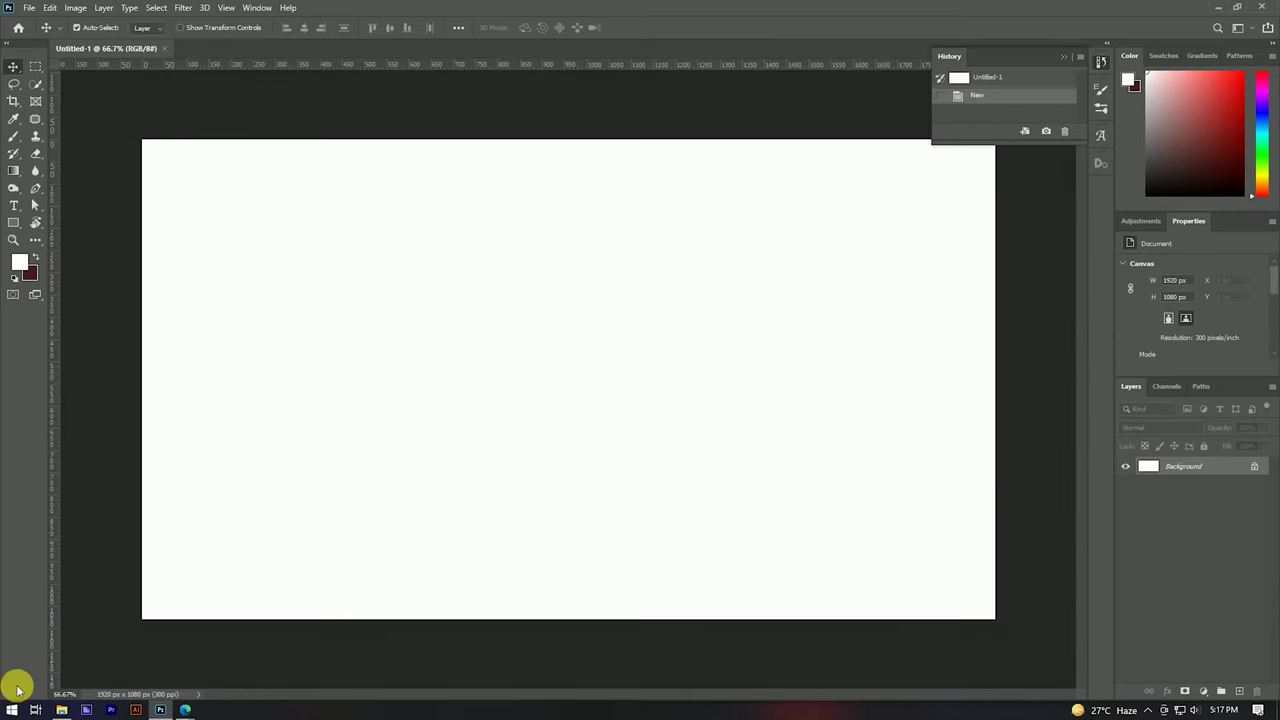
{"action": "left_click", "coordinate": [61, 710]}
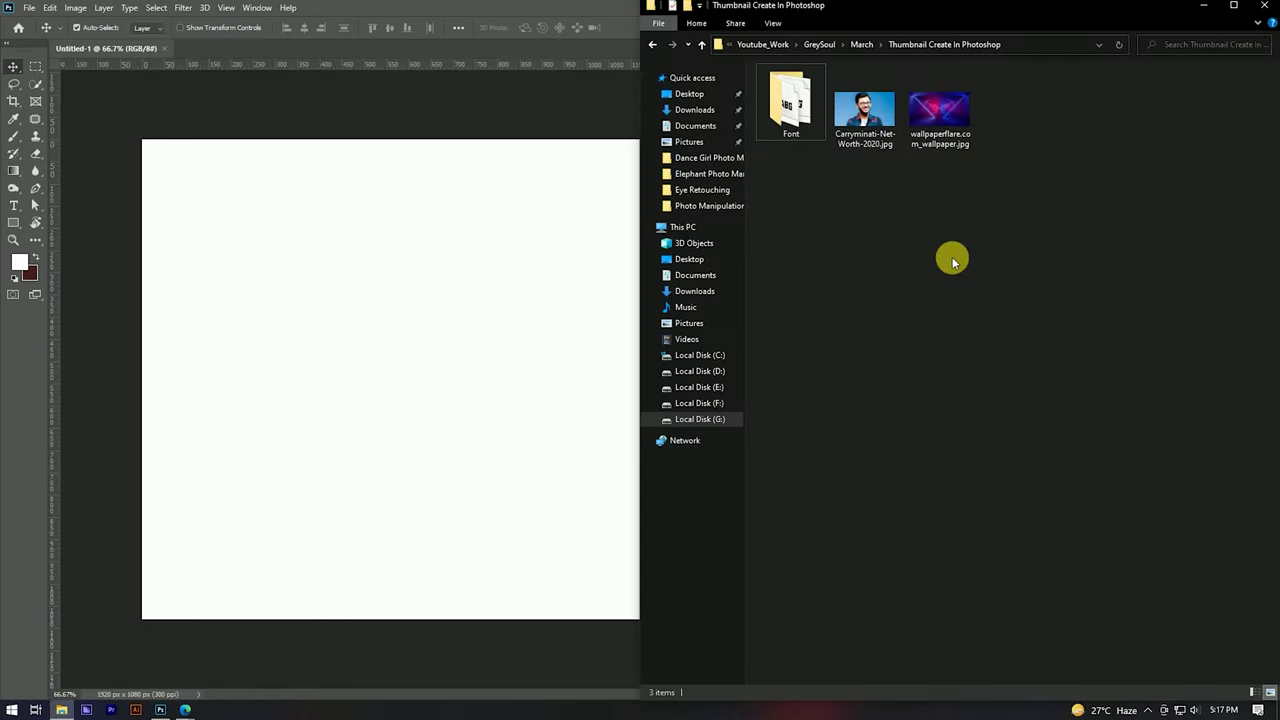
{"action": "left_click_drag", "start_coordinate": [937, 114], "coordinate": [517, 312]}
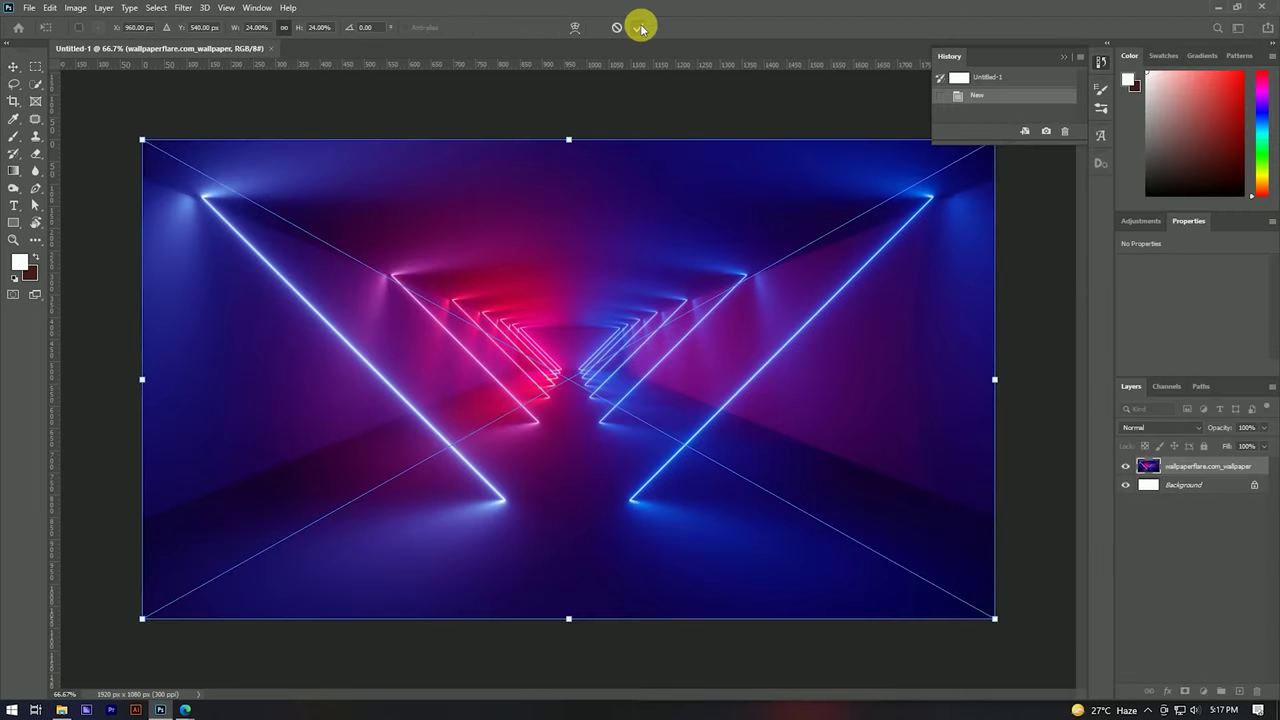
Step: Commit the wallpaper, rename its layer 'Background', and duplicate it as 'Background copy'
{"action": "left_click", "coordinate": [638, 28]}
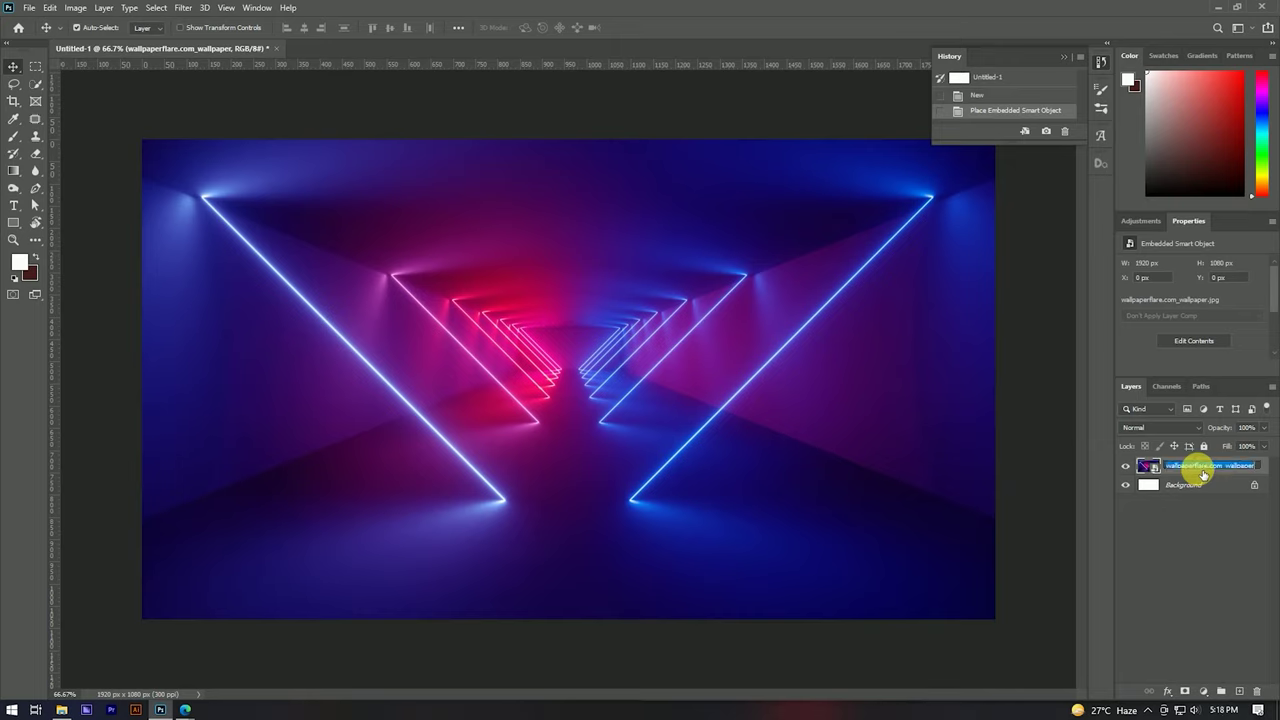
{"action": "type", "text": "Background"}
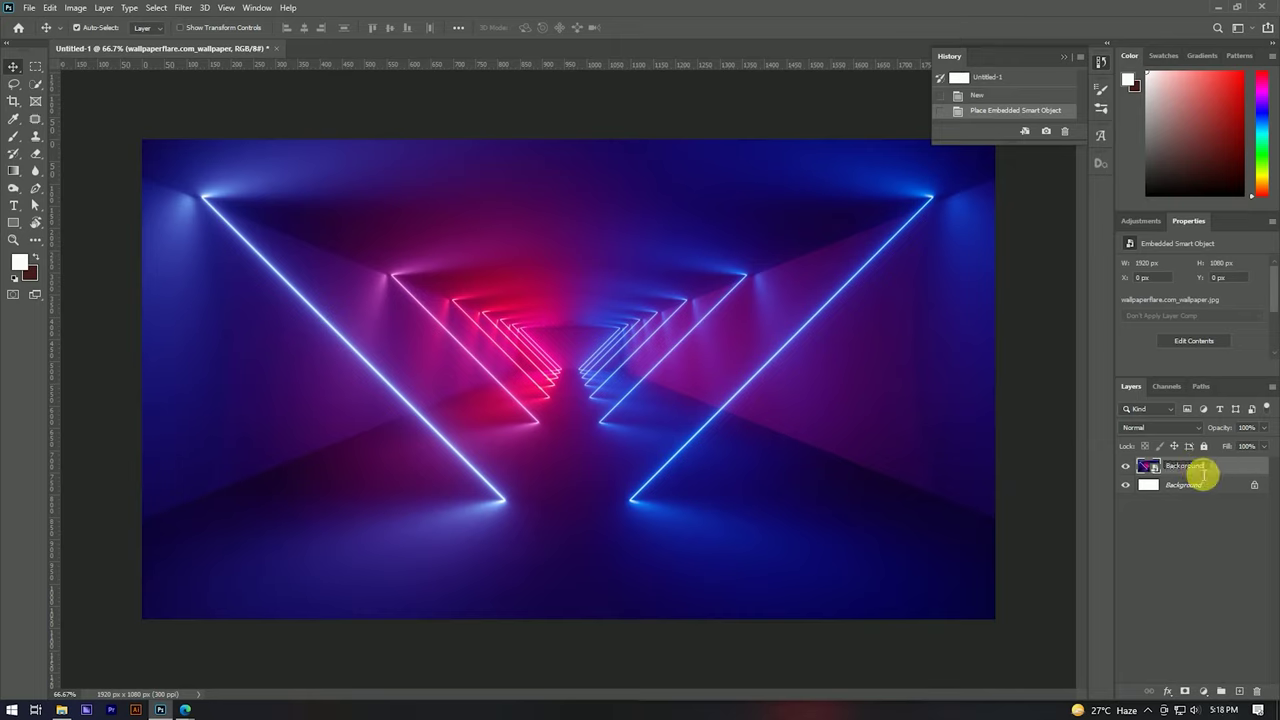
{"action": "key", "text": "Return"}
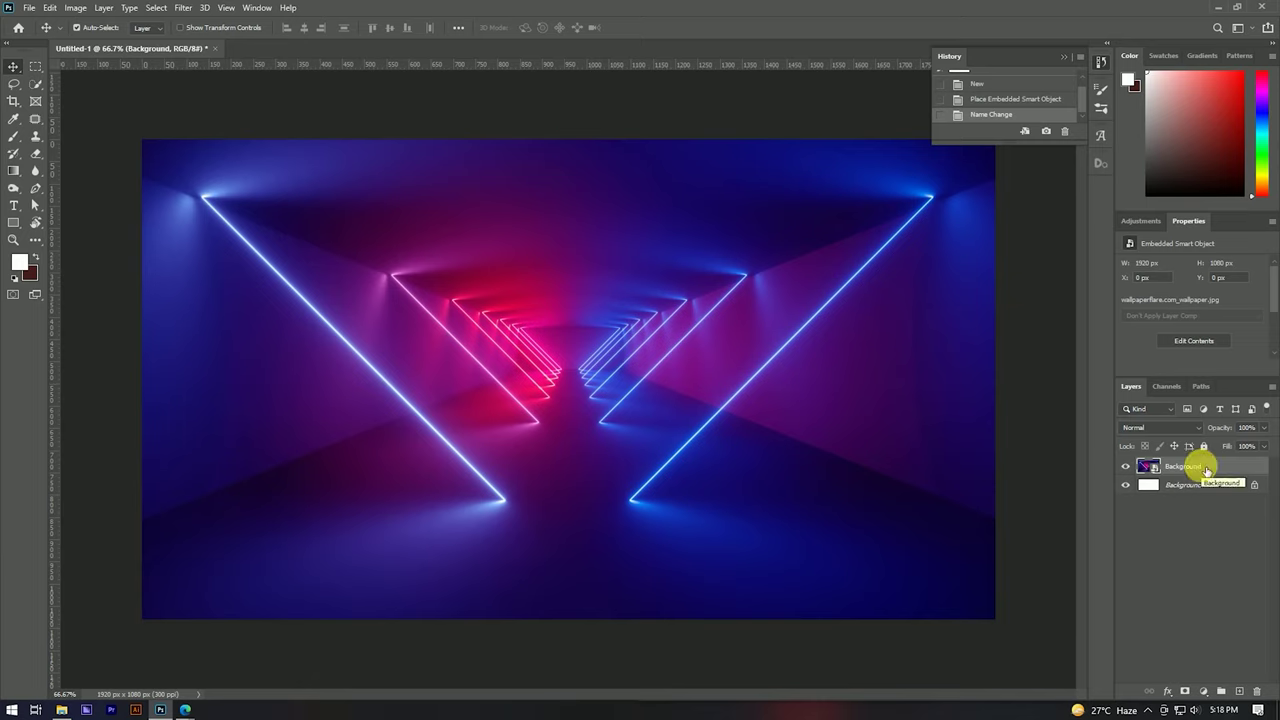
{"action": "key", "text": "ctrl+j"}
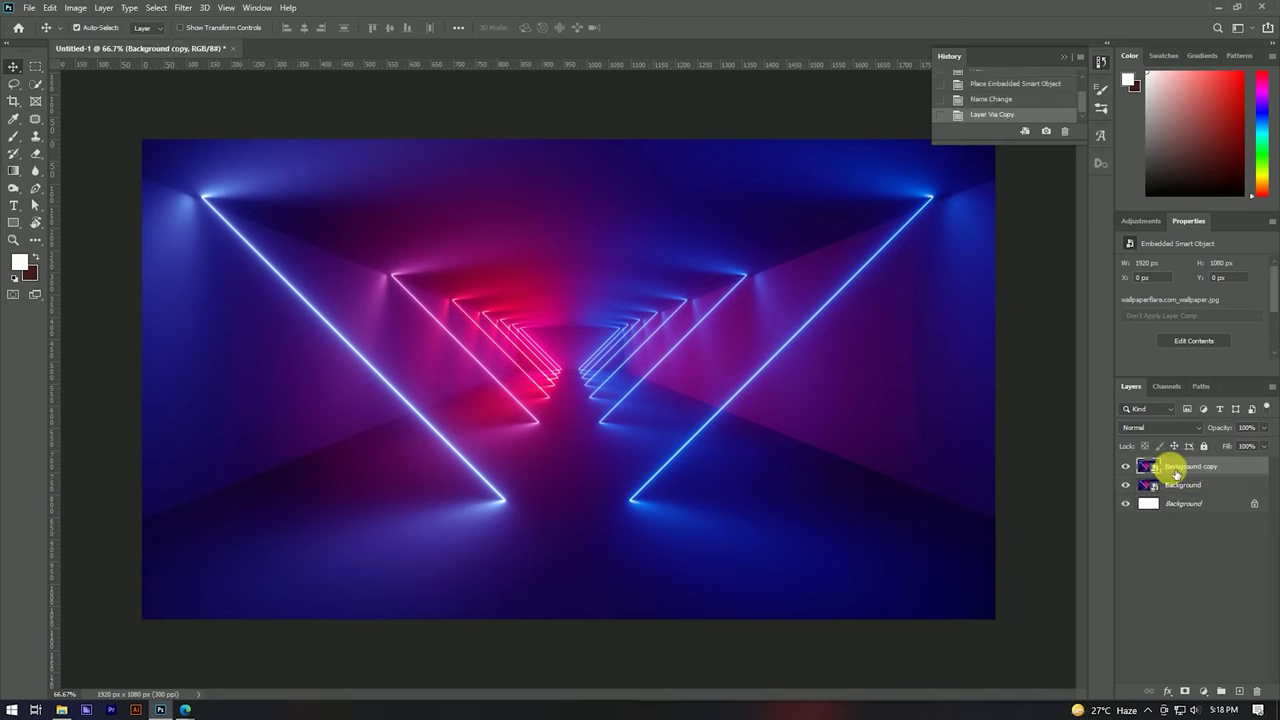
{"action": "left_click", "coordinate": [180, 9]}
{"action": "mouse_move", "coordinate": [191, 158]}
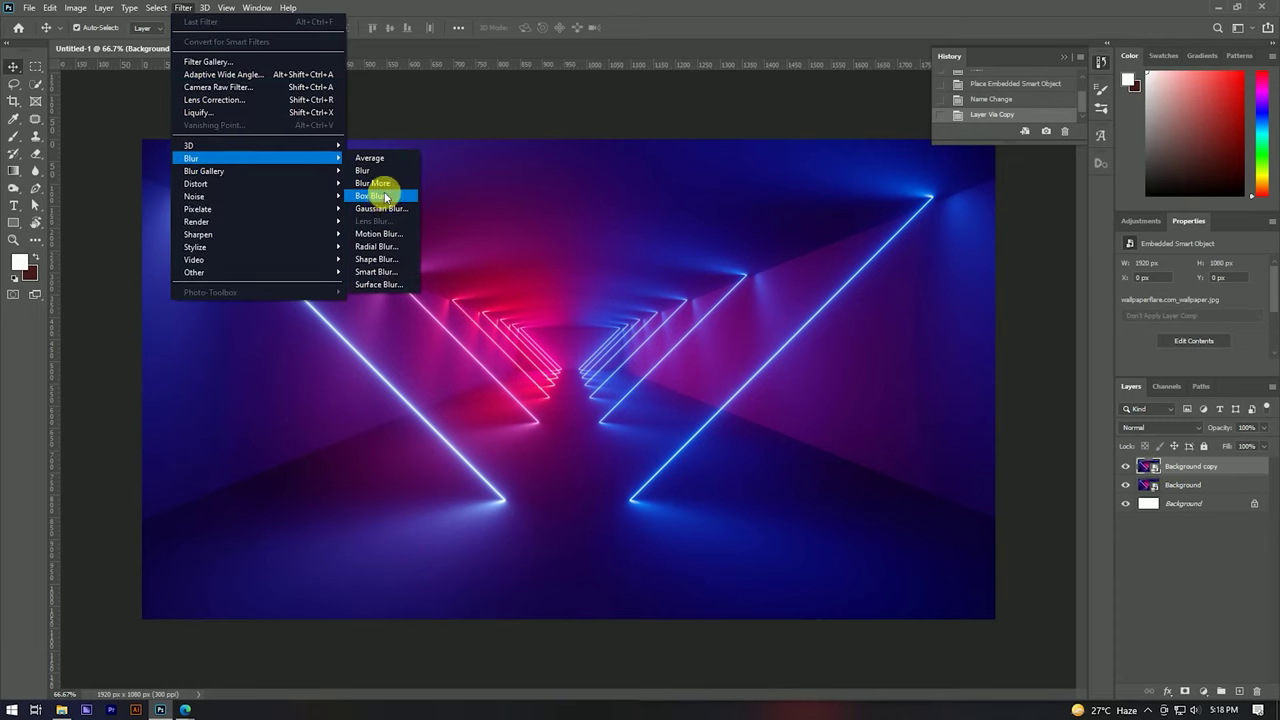
Step: Apply a Gaussian Blur of about 47 px radius to the Background copy layer
{"action": "left_click", "coordinate": [381, 208]}
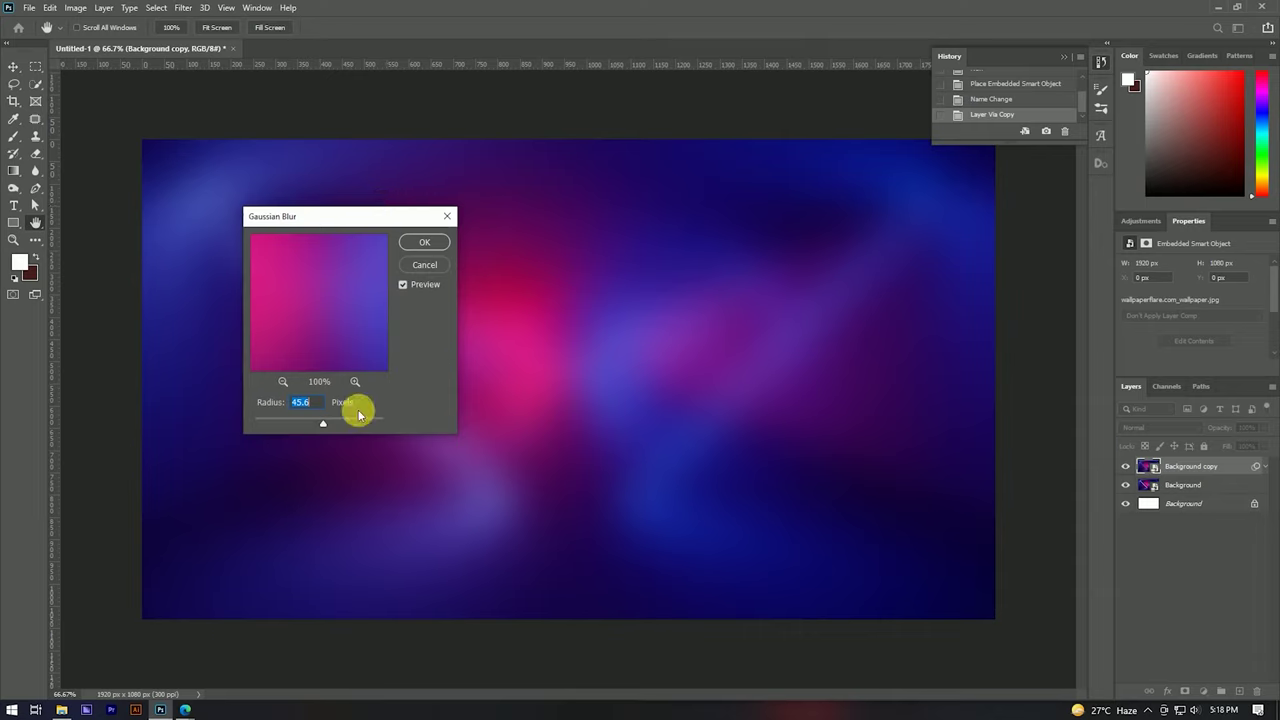
{"action": "left_click_drag", "start_coordinate": [317, 428], "coordinate": [324, 427]}
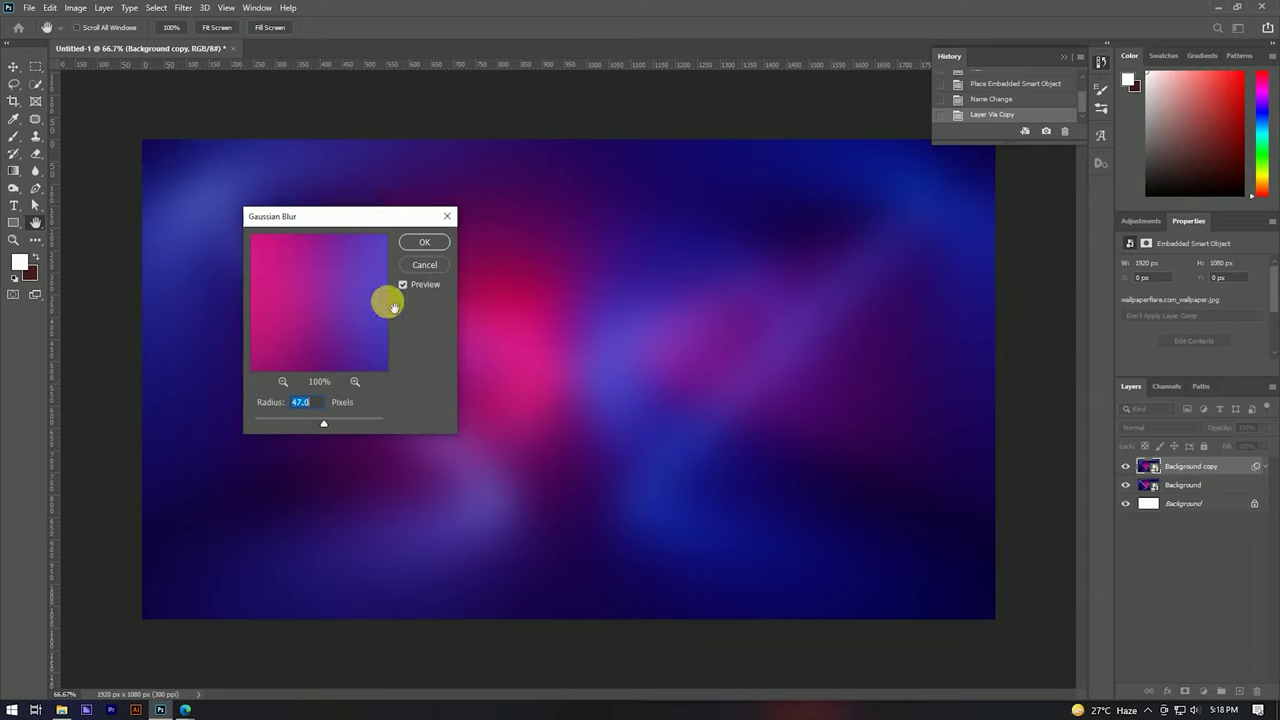
{"action": "left_click", "coordinate": [424, 240]}
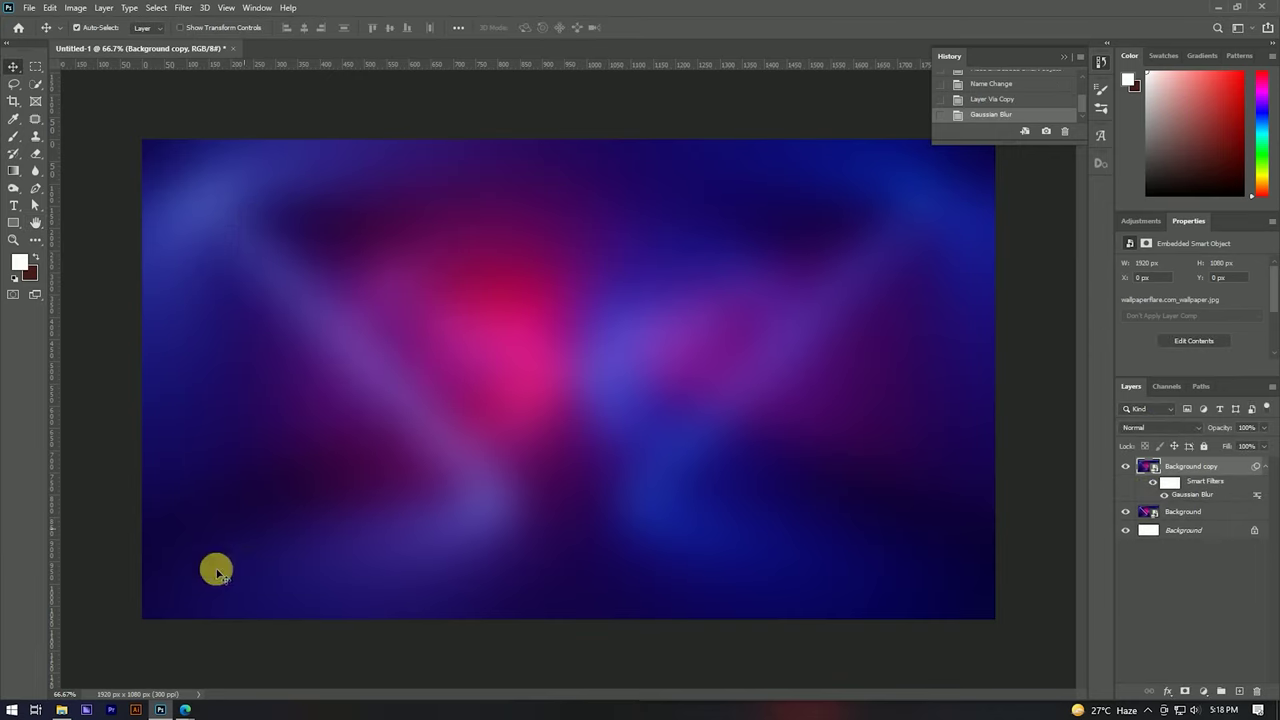
{"action": "left_click", "coordinate": [61, 709]}
Step: Place Carryminati-Net-Worth-2020.jpg and shrink it from the top, leaving a blurred border
{"action": "left_click_drag", "start_coordinate": [886, 137], "coordinate": [471, 249]}
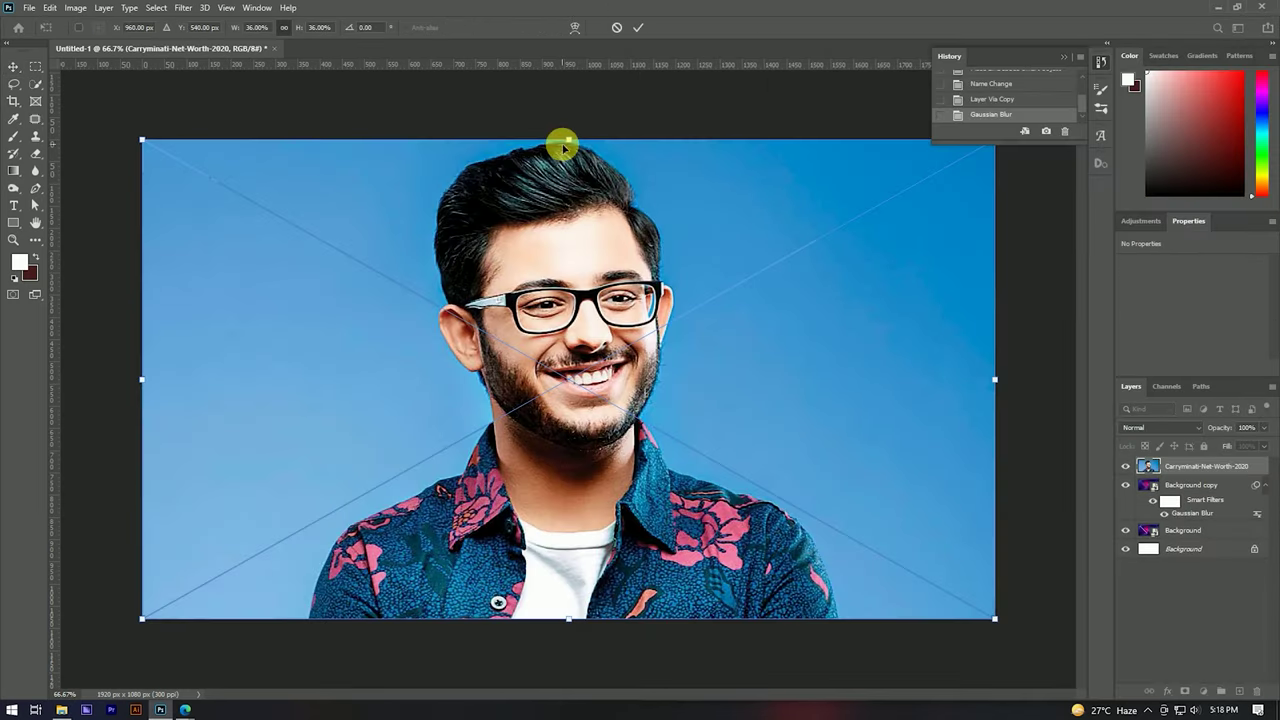
{"action": "left_click_drag", "start_coordinate": [568, 152], "coordinate": [569, 167]}
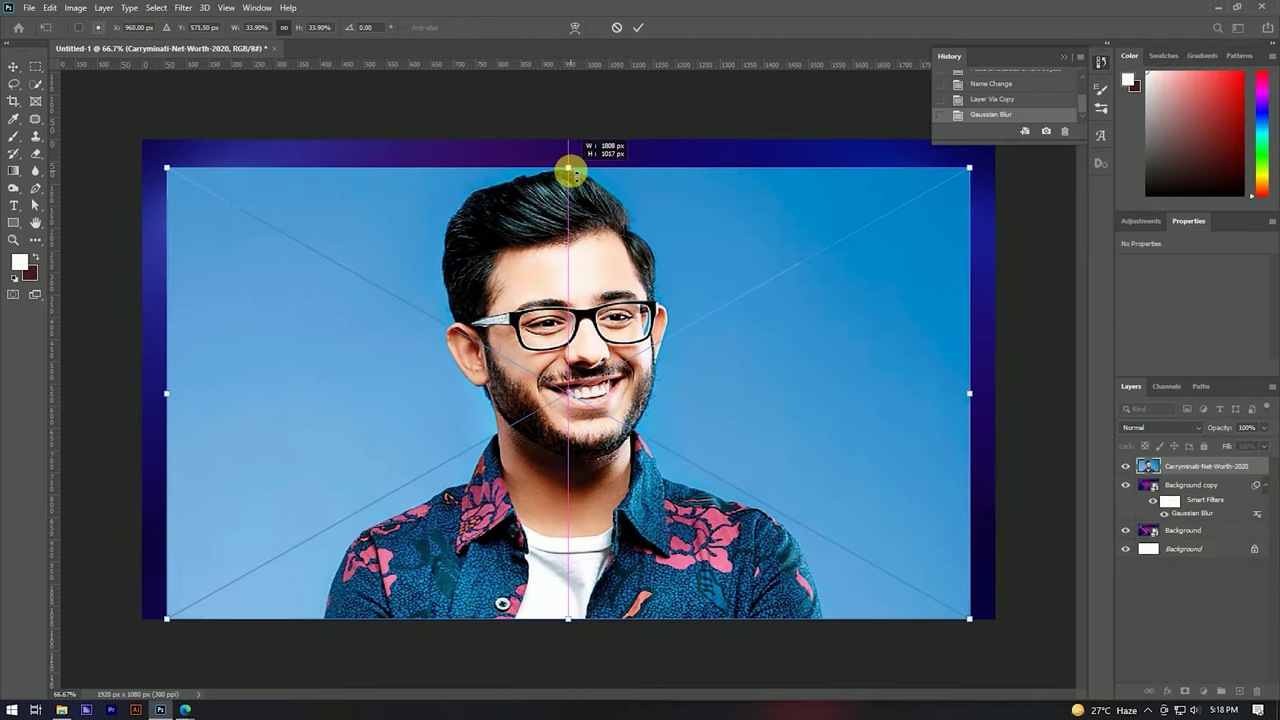
{"action": "left_click", "coordinate": [639, 35]}
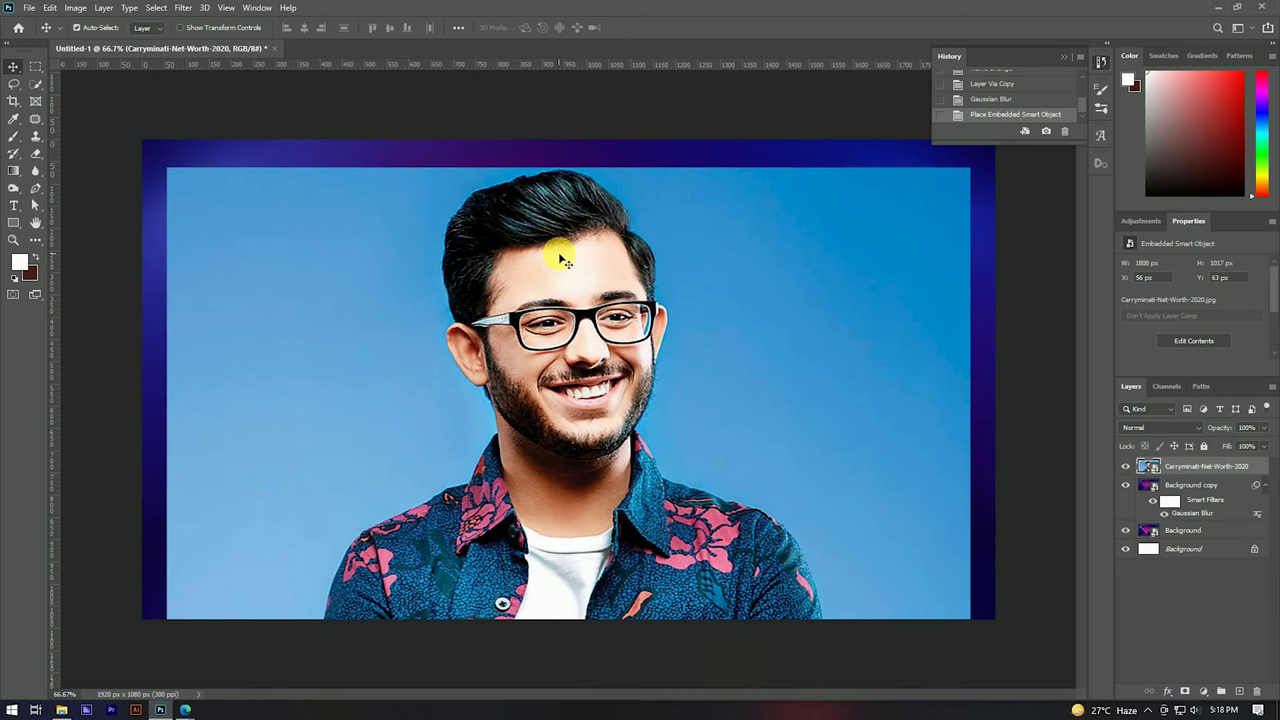
{"action": "scroll", "coordinate": [555, 258], "scroll_direction": "up", "scroll_amount": 1}
{"action": "scroll", "coordinate": [548, 208], "scroll_direction": "down", "scroll_amount": 1}
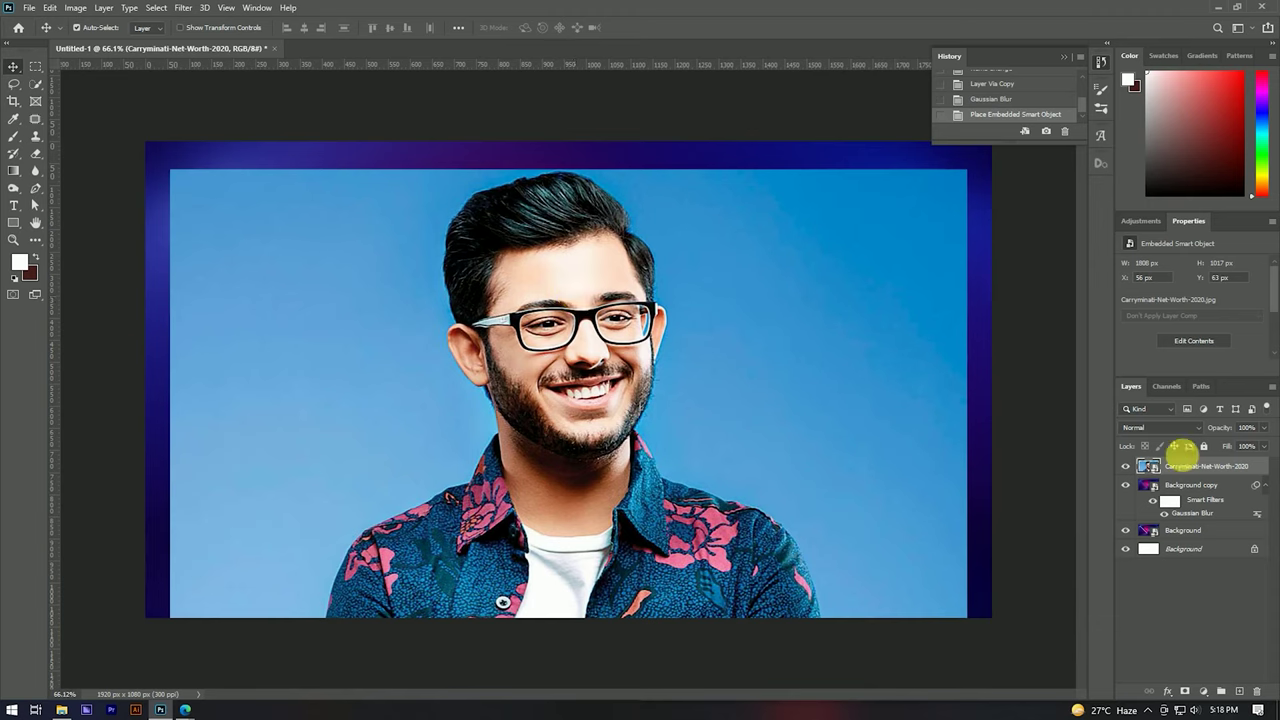
{"action": "left_click", "coordinate": [33, 87]}
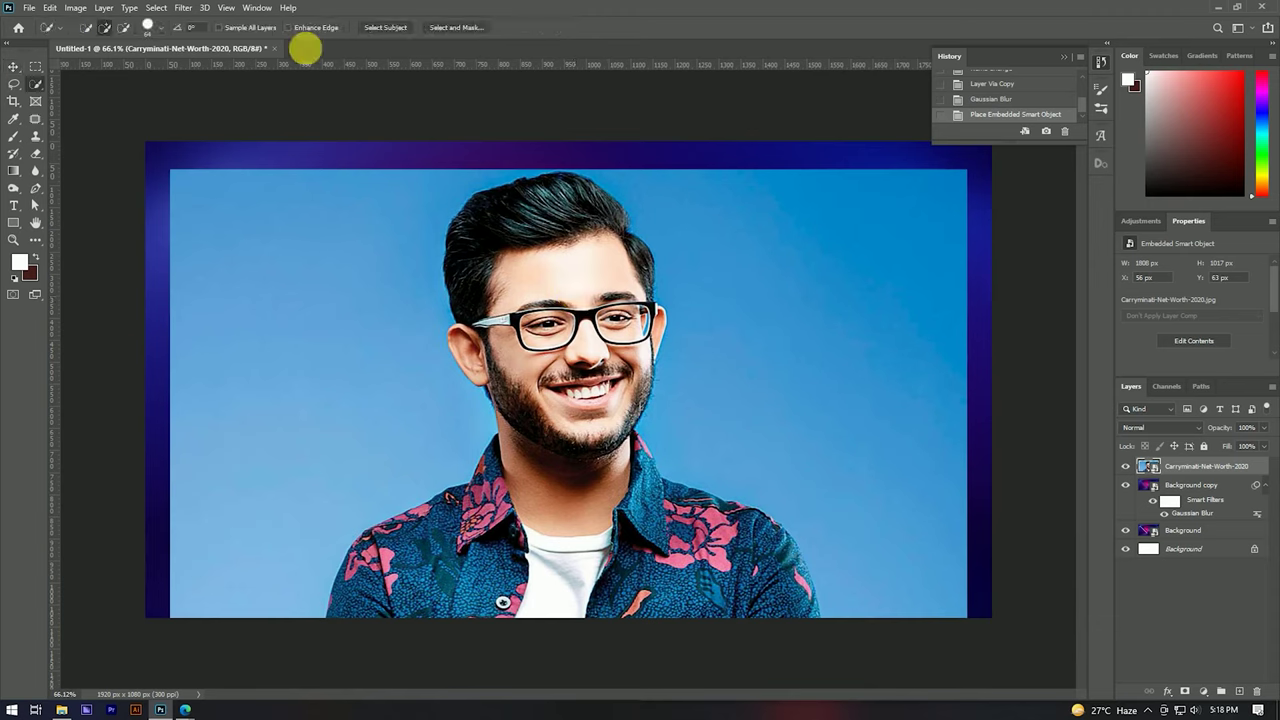
Step: Auto-select the smiling man using Select Subject
{"action": "left_click", "coordinate": [385, 27]}
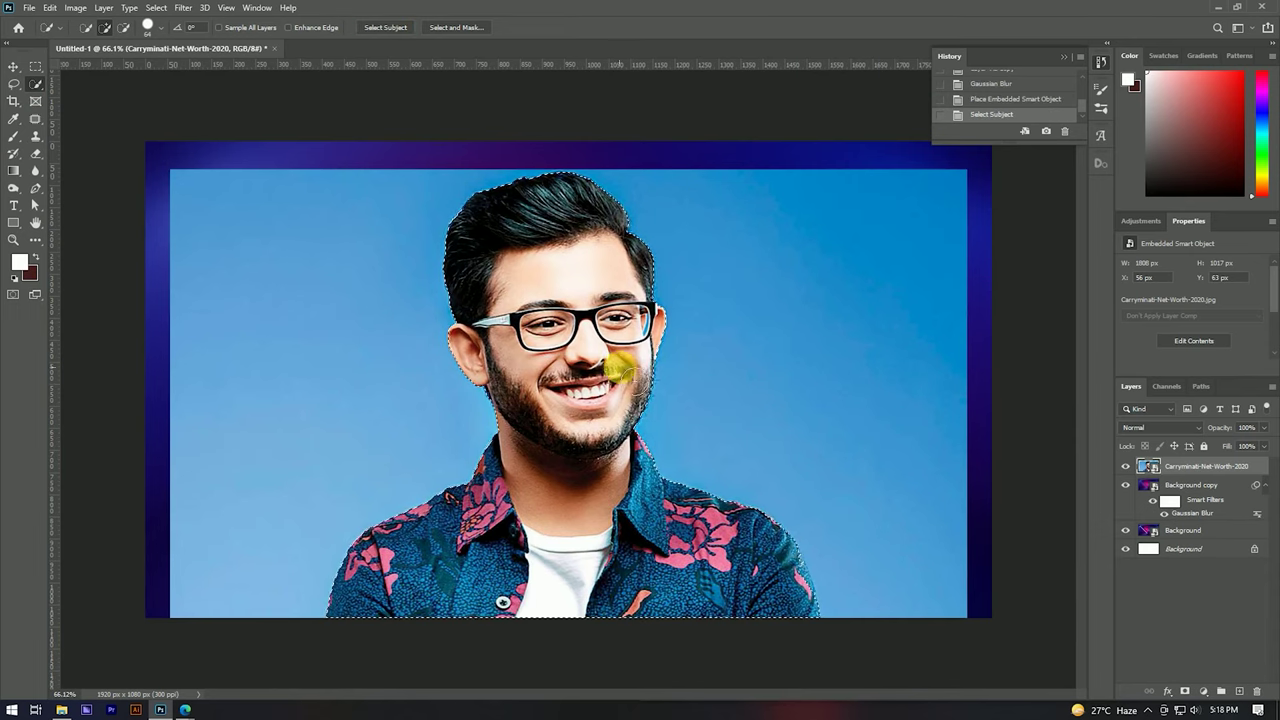
{"action": "scroll", "coordinate": [626, 184], "scroll_direction": "up", "scroll_amount": 3}
{"action": "scroll", "coordinate": [626, 184], "scroll_direction": "down", "scroll_amount": 1}
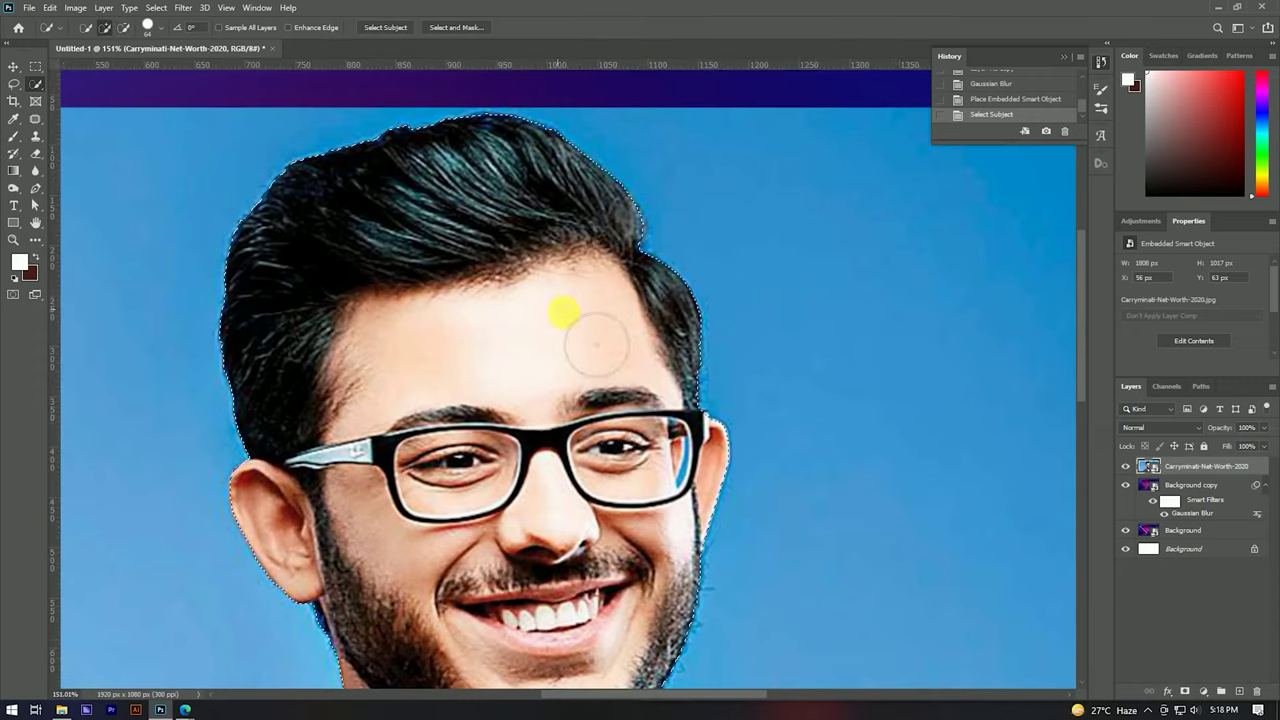
{"action": "scroll", "coordinate": [604, 170], "scroll_direction": "down", "scroll_amount": 1}
{"action": "scroll", "coordinate": [606, 171], "scroll_direction": "down", "scroll_amount": 1}
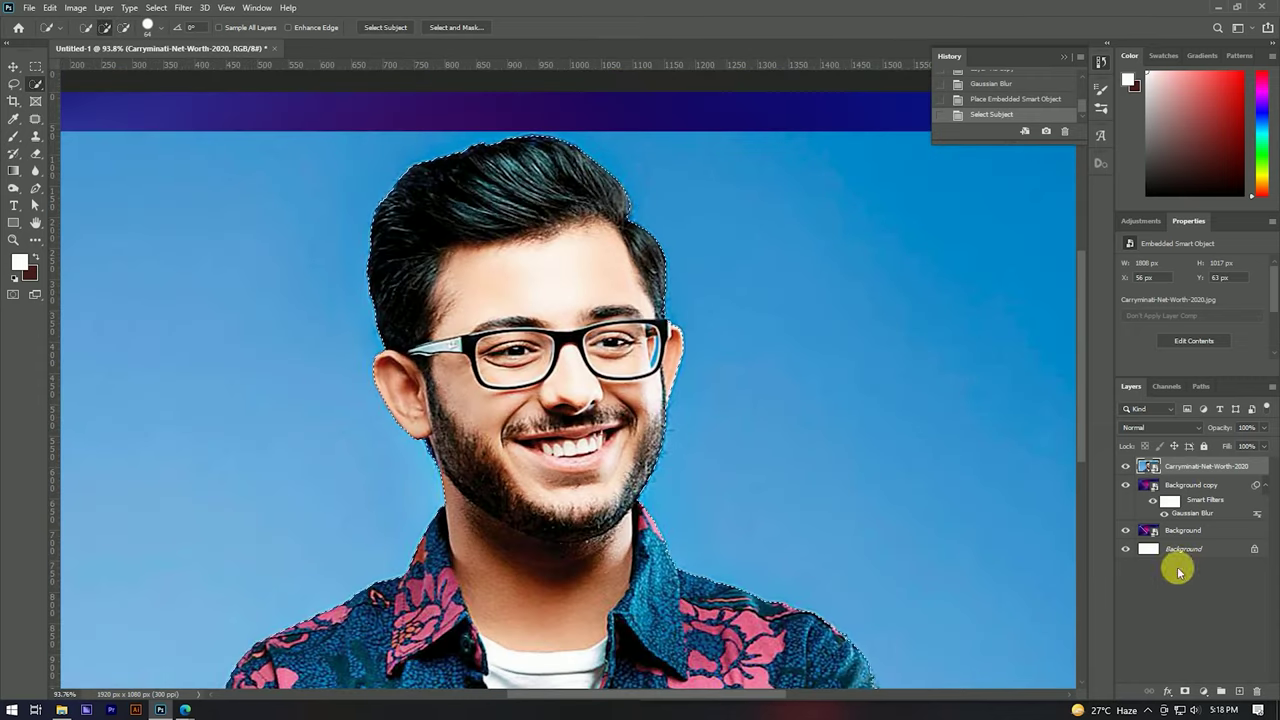
{"action": "left_click", "coordinate": [459, 29]}
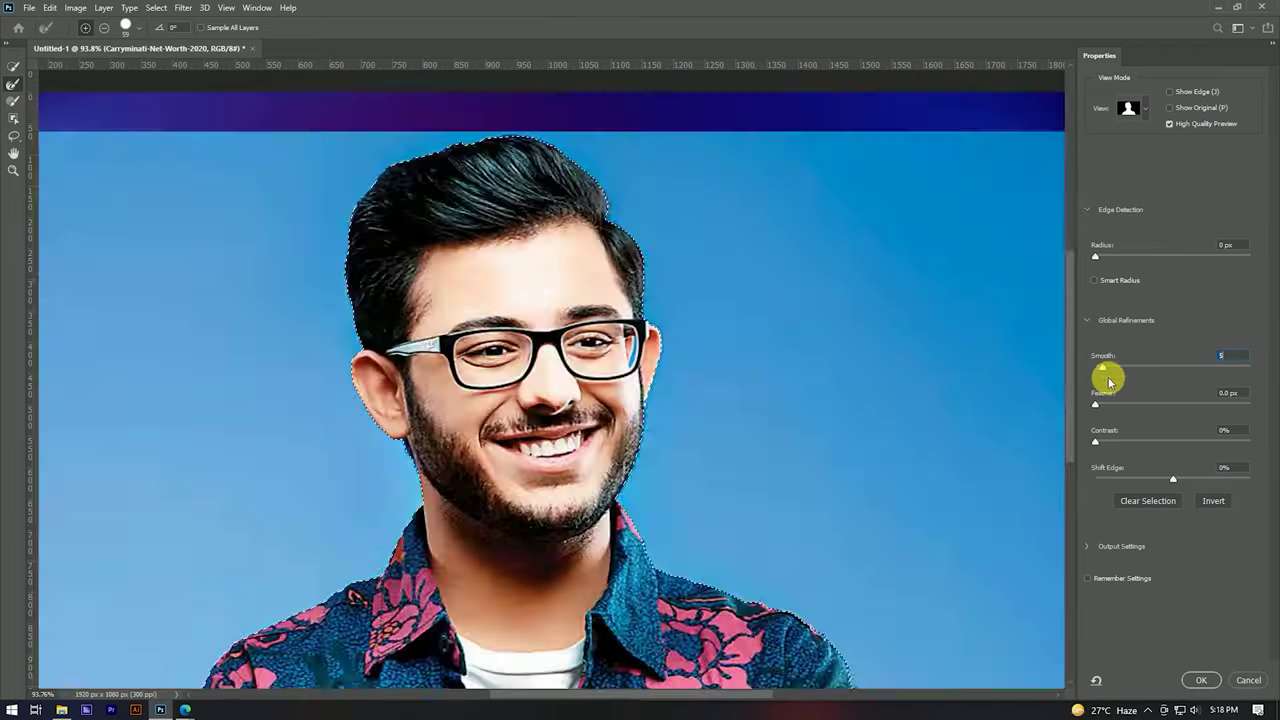
Step: Refine the selection with Smooth 5, Feather 1.0 px, Contrast 56%, and brush the hair edge
{"action": "left_click_drag", "start_coordinate": [1104, 370], "coordinate": [1106, 408]}
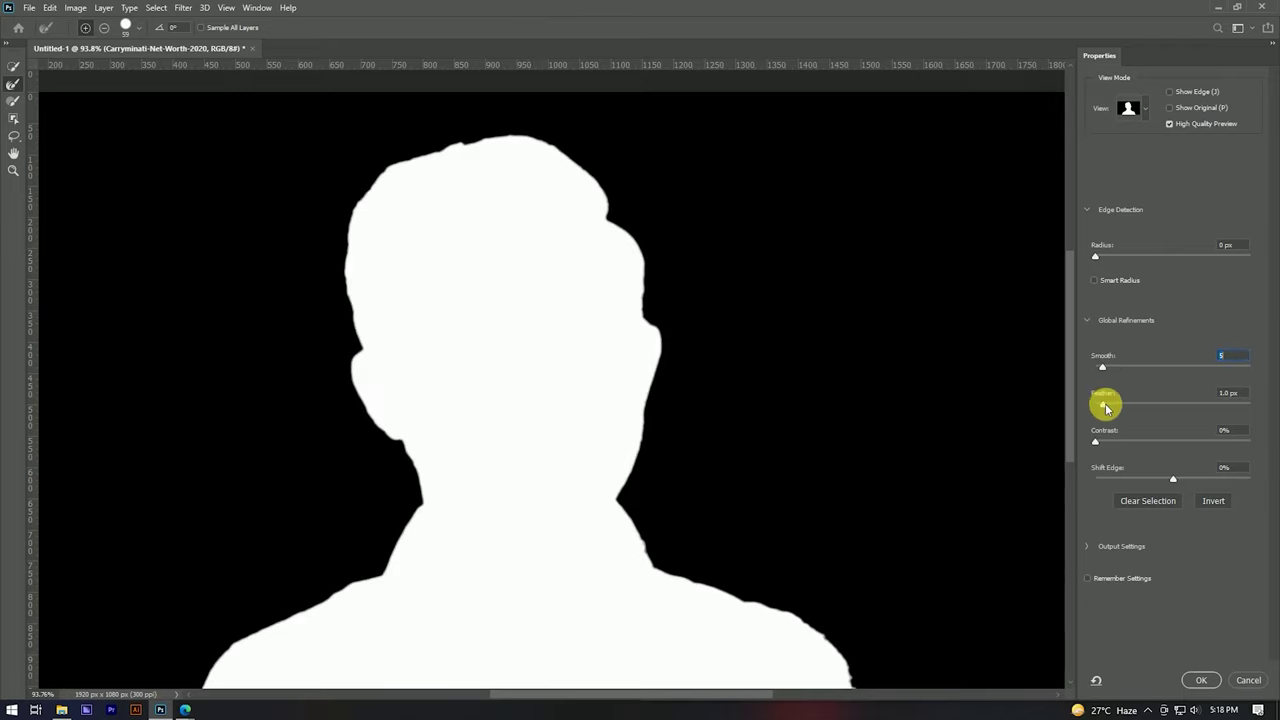
{"action": "left_click_drag", "start_coordinate": [1096, 443], "coordinate": [1181, 441]}
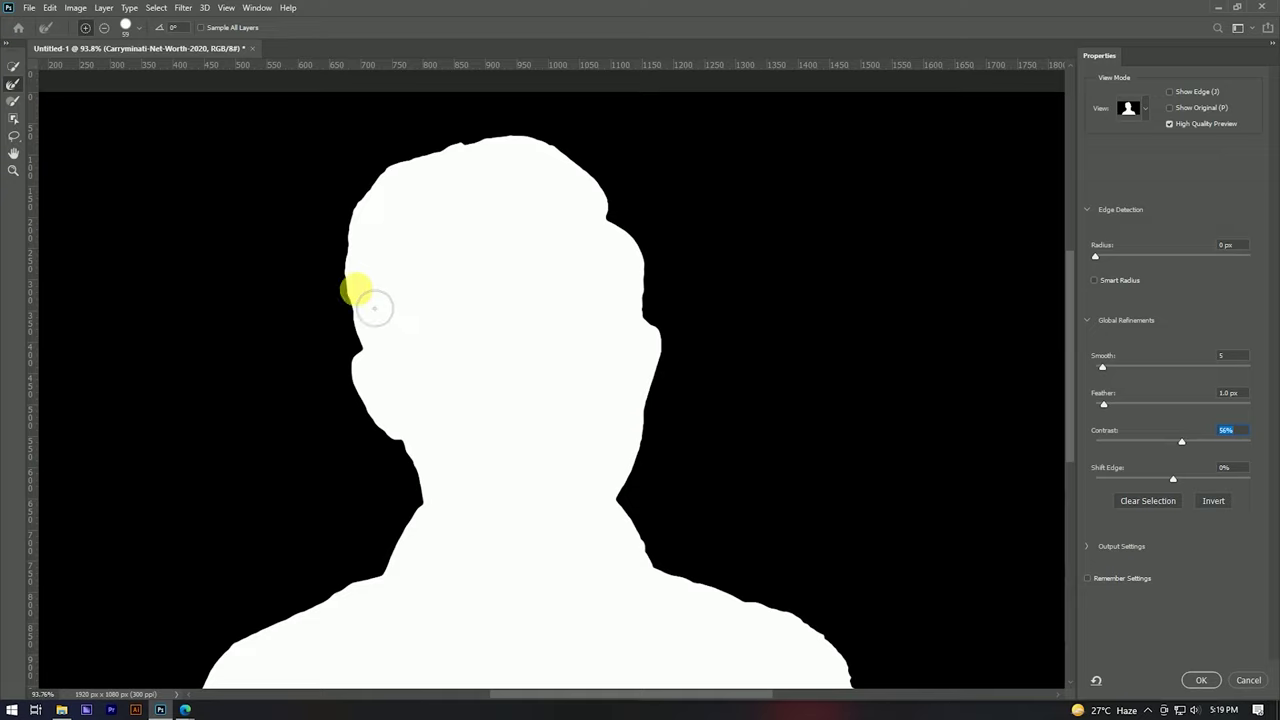
{"action": "mouse_move", "coordinate": [366, 286]}
{"action": "left_mouse_down"}
{"action": "mouse_move", "coordinate": [428, 167]}
{"action": "mouse_move", "coordinate": [554, 143]}
{"action": "mouse_move", "coordinate": [608, 171]}
{"action": "mouse_move", "coordinate": [674, 297]}
{"action": "mouse_move", "coordinate": [705, 518]}
{"action": "mouse_move", "coordinate": [671, 280]}
{"action": "left_mouse_up"}
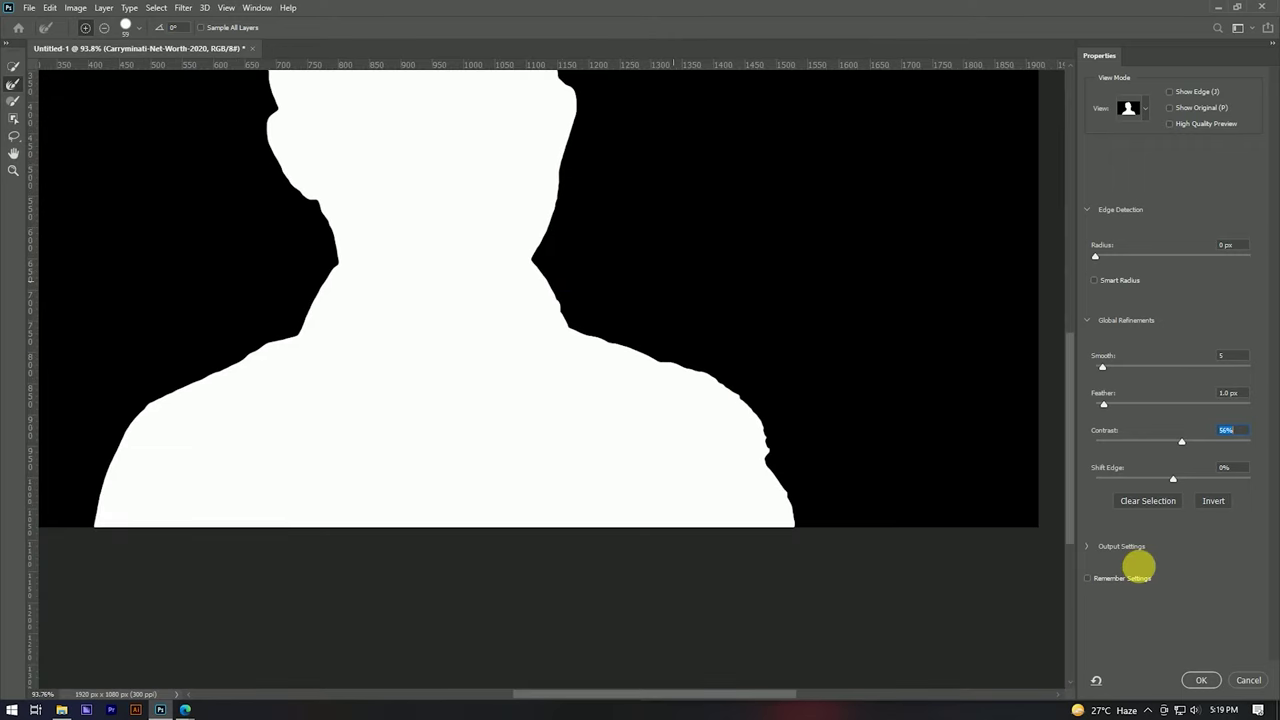
{"action": "left_click", "coordinate": [1190, 672]}
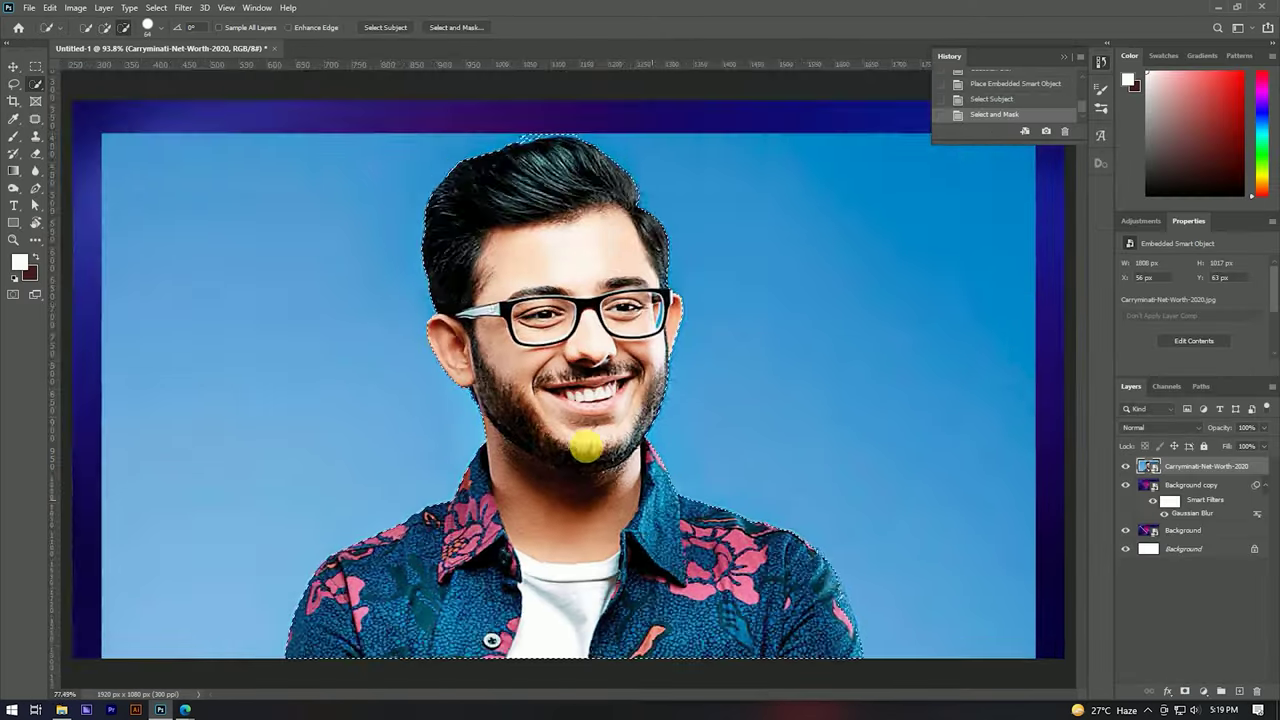
Step: Trim the selection along the top of the man's hair with the Lasso tool
{"action": "scroll", "coordinate": [586, 443], "scroll_direction": "down", "scroll_amount": 2}
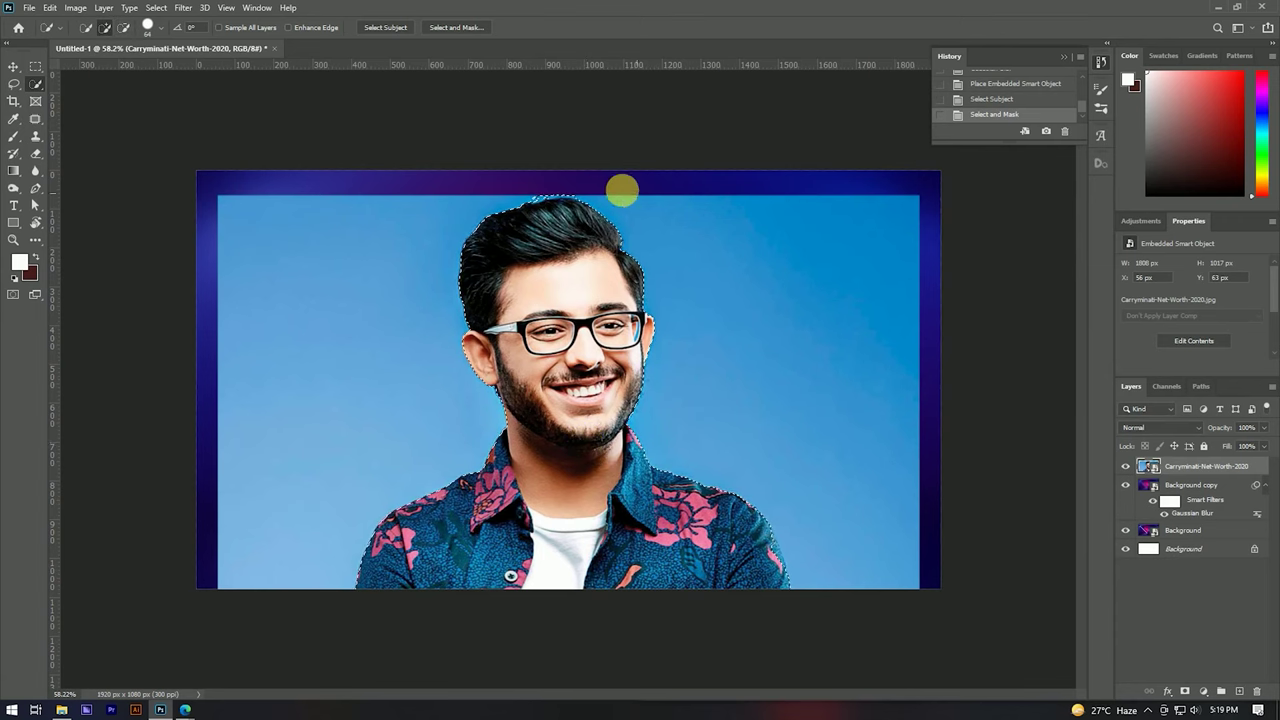
{"action": "scroll", "coordinate": [603, 253], "scroll_direction": "up", "scroll_amount": 2}
{"action": "scroll", "coordinate": [714, 329], "scroll_direction": "down", "scroll_amount": 2}
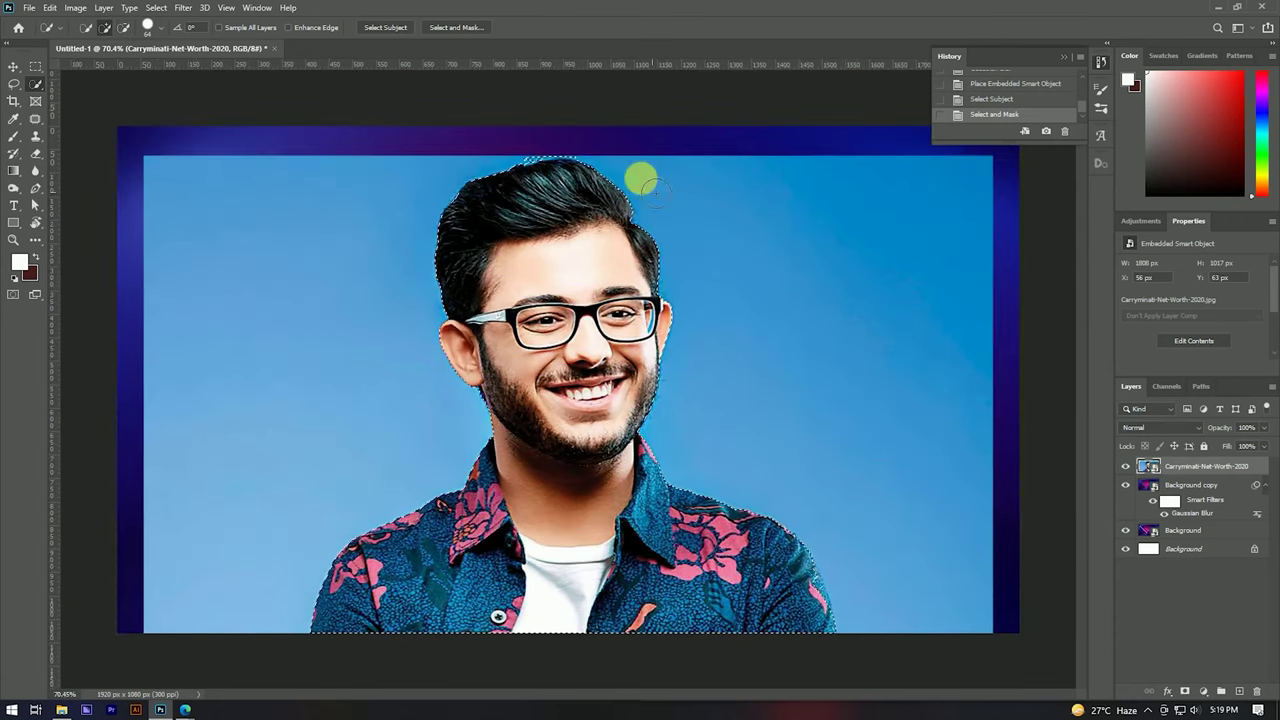
{"action": "scroll", "coordinate": [551, 86], "scroll_direction": "up", "scroll_amount": 2}
{"action": "scroll", "coordinate": [465, 157], "scroll_direction": "up", "scroll_amount": 2}
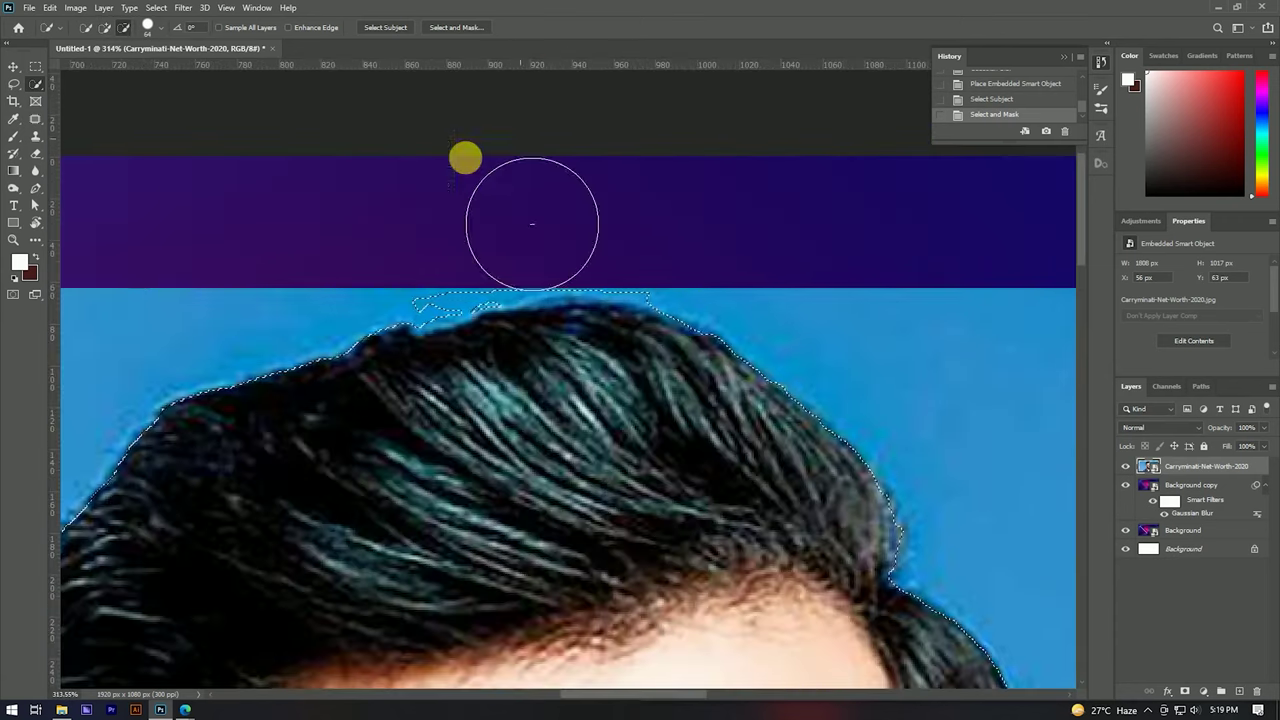
{"action": "left_click", "coordinate": [14, 83]}
{"action": "left_click_drag", "start_coordinate": [394, 331], "coordinate": [393, 316]}
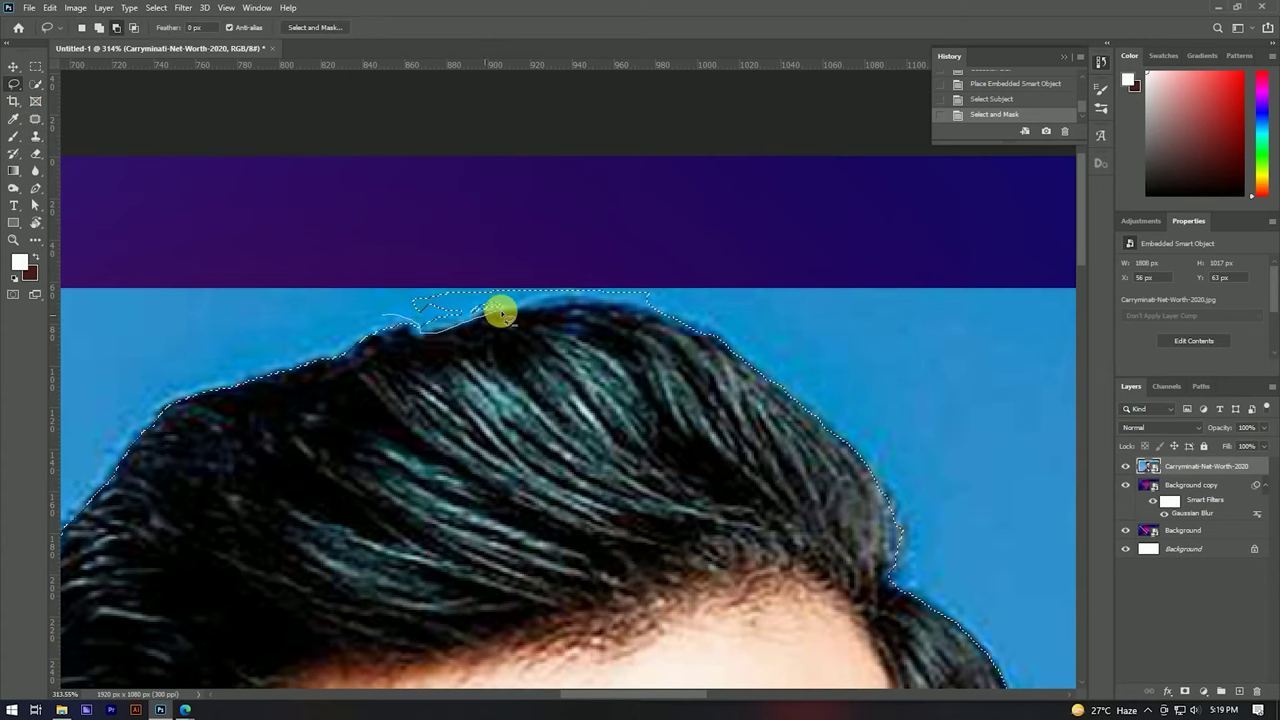
{"action": "mouse_move", "coordinate": [543, 310]}
{"action": "left_mouse_down"}
{"action": "mouse_move", "coordinate": [599, 308]}
{"action": "mouse_move", "coordinate": [403, 297]}
{"action": "left_mouse_up"}
{"action": "scroll", "coordinate": [567, 230], "scroll_direction": "down", "scroll_amount": 5}
{"action": "scroll", "coordinate": [567, 230], "scroll_direction": "down", "scroll_amount": 5}
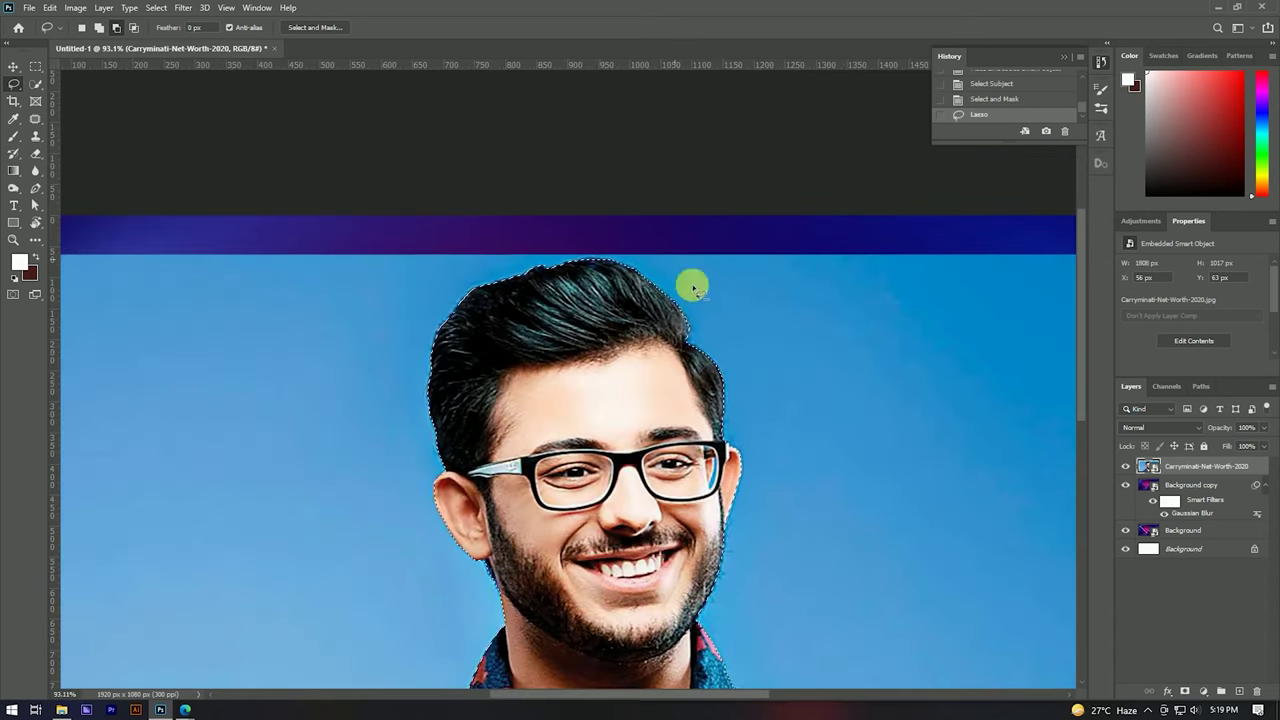
{"action": "right_click", "coordinate": [1199, 469]}
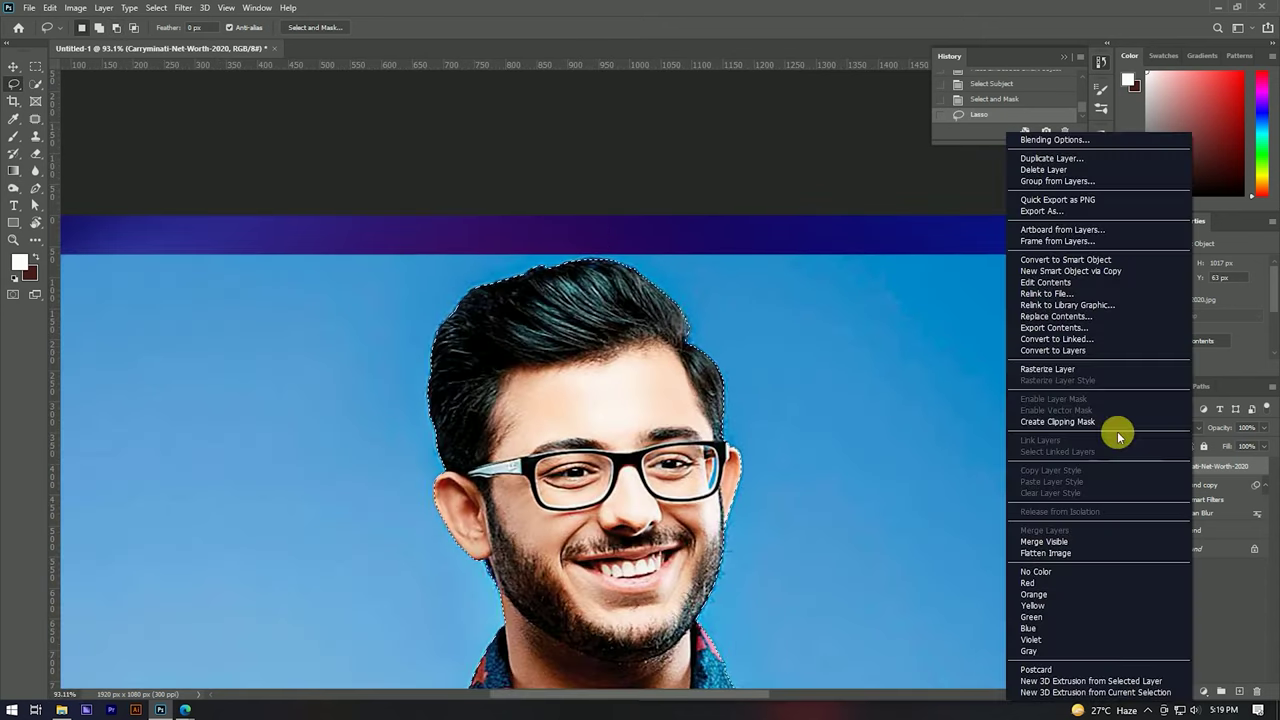
Step: Rasterize the photo layer, copy the selected man to Layer 1, and hide the original
{"action": "left_click", "coordinate": [1050, 369]}
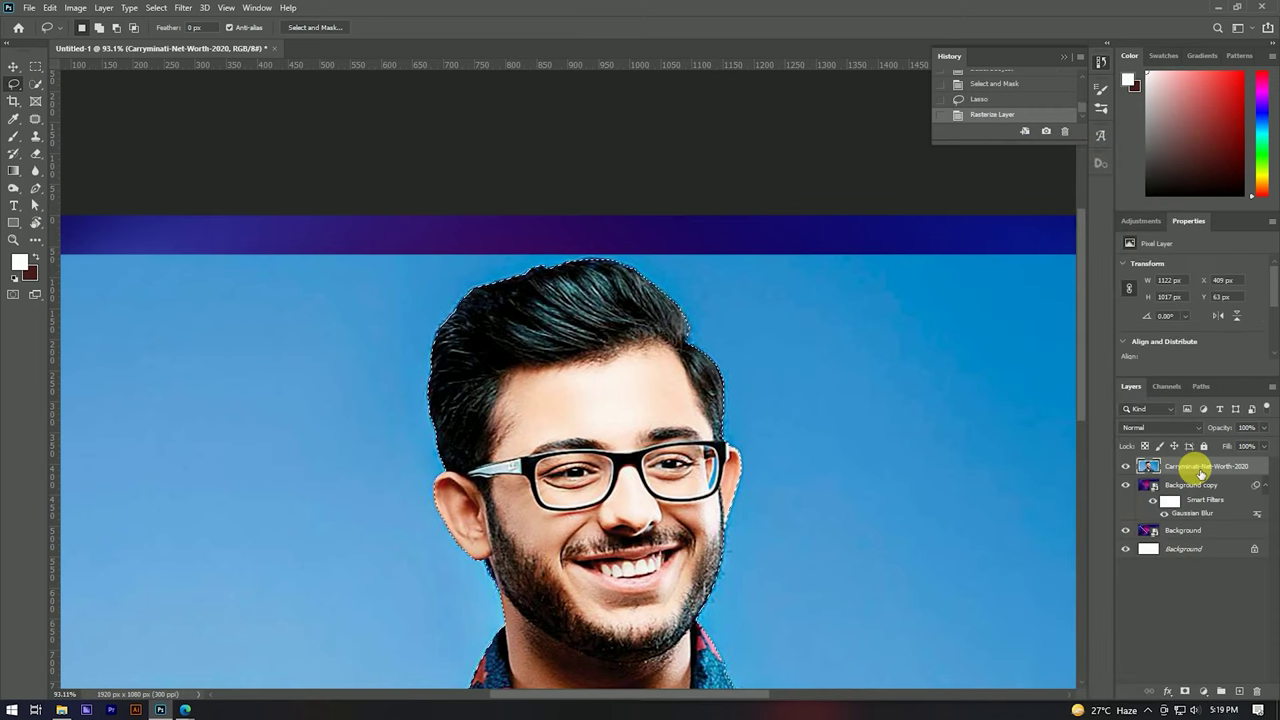
{"action": "key", "text": "ctrl+j"}
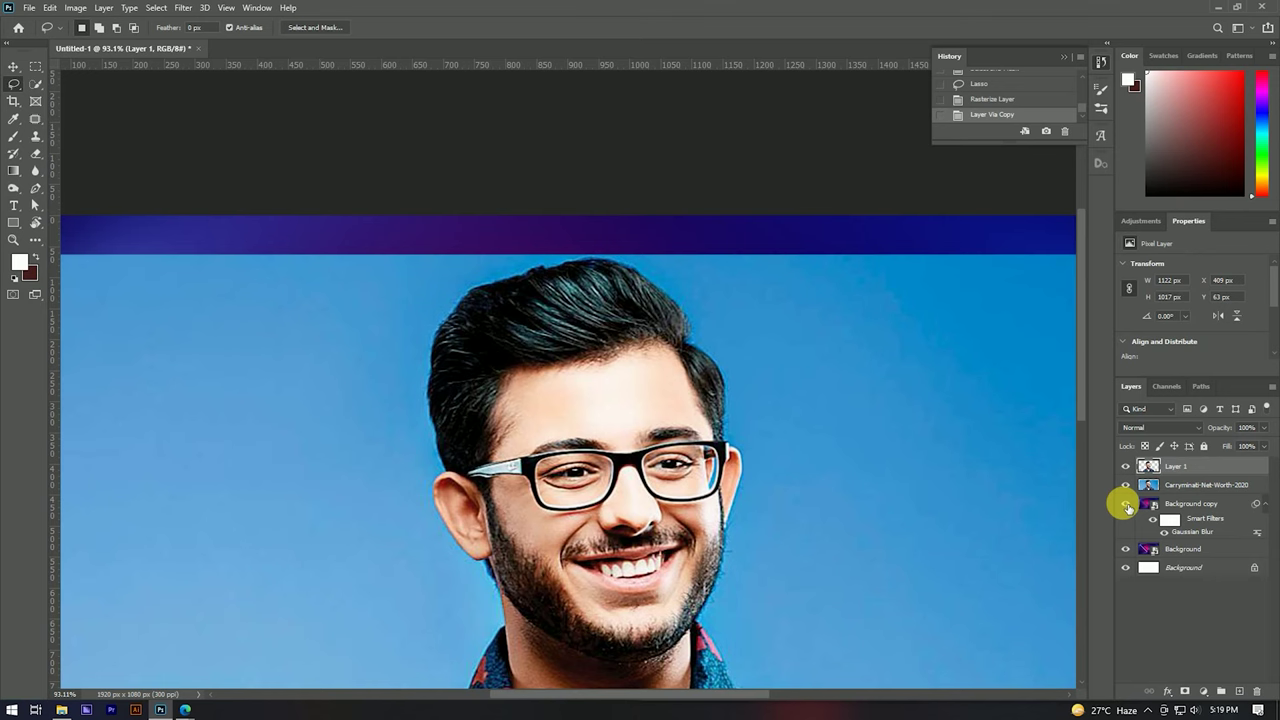
{"action": "left_click", "coordinate": [1126, 486]}
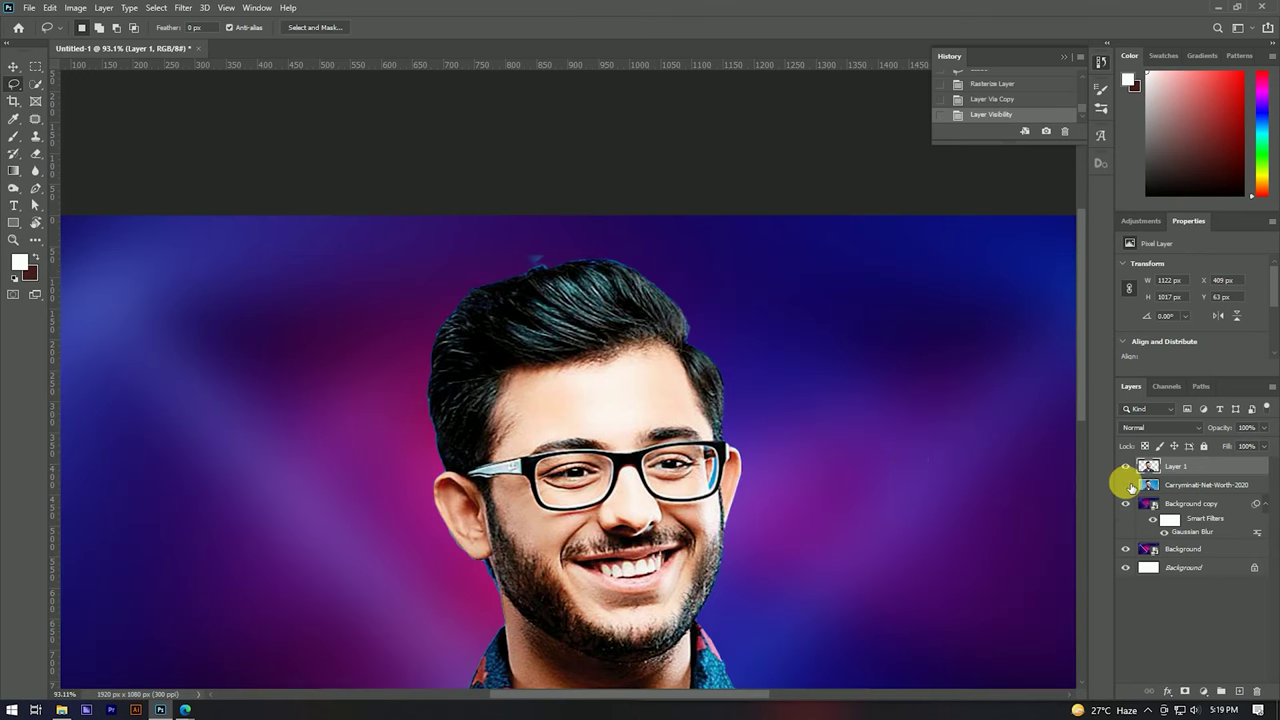
{"action": "scroll", "coordinate": [617, 305], "scroll_direction": "down", "scroll_amount": 3}
{"action": "key", "text": "v"}
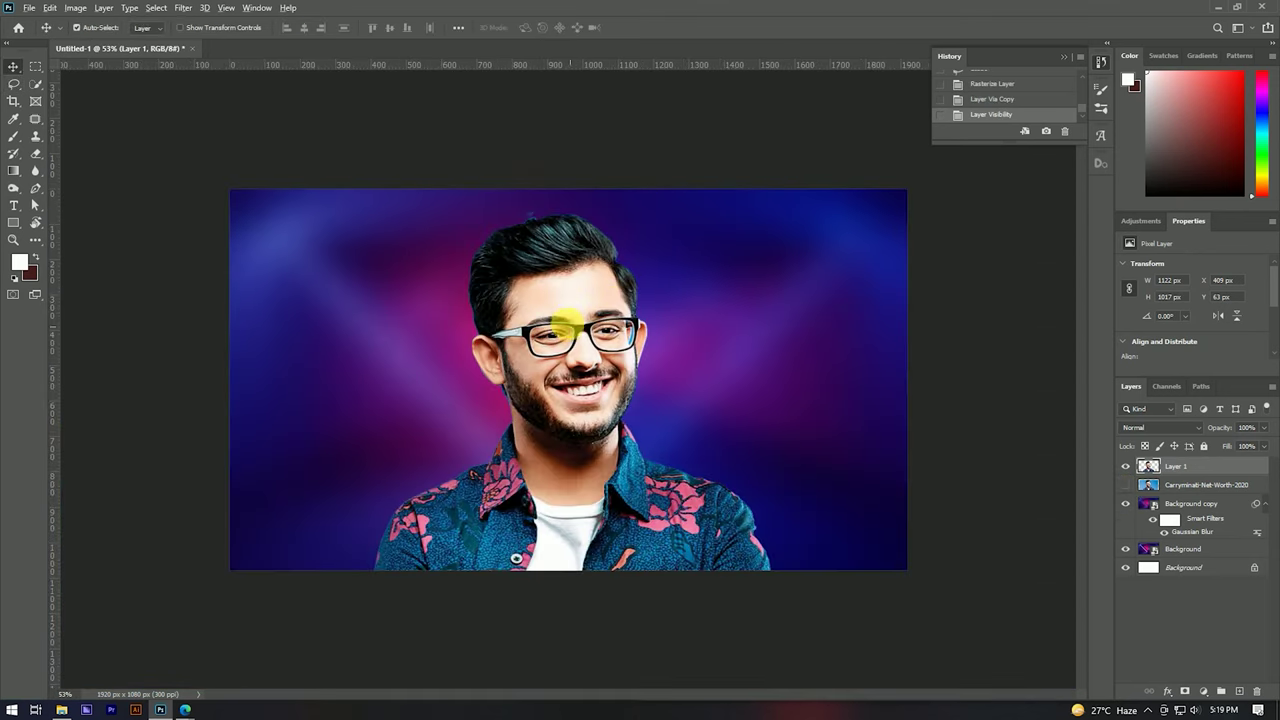
{"action": "scroll", "coordinate": [572, 327], "scroll_direction": "up", "scroll_amount": 3}
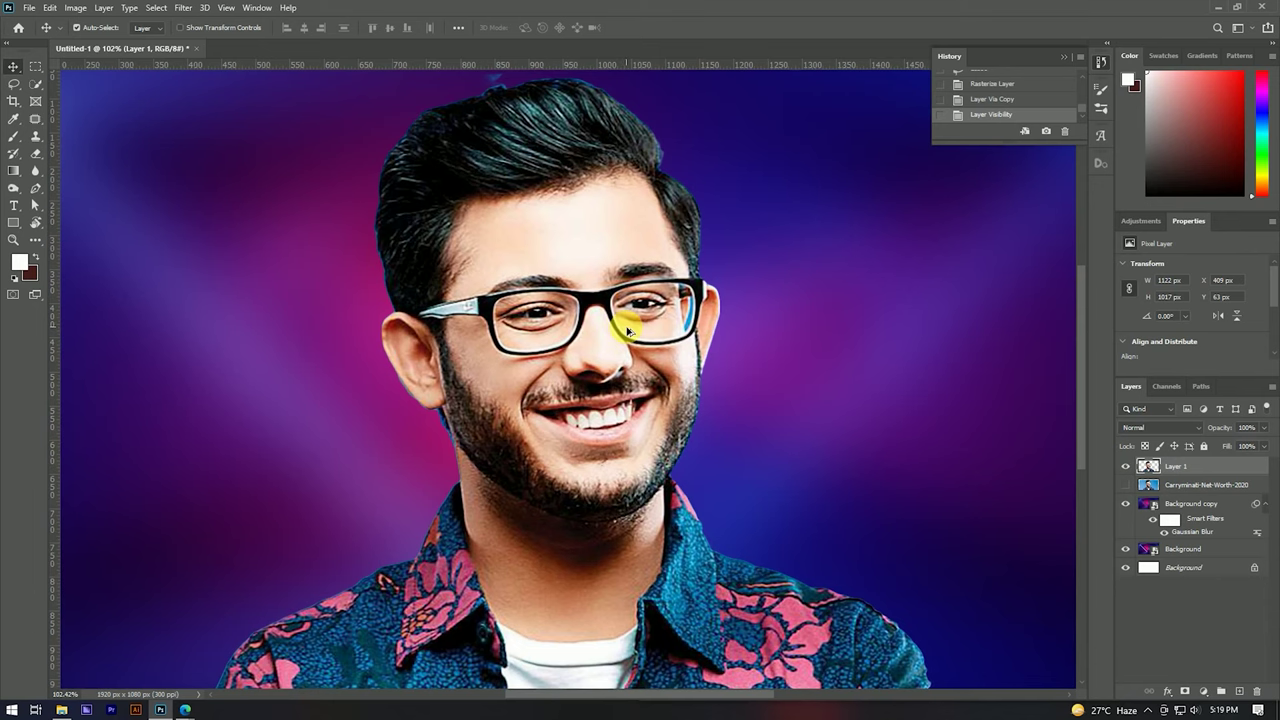
{"action": "scroll", "coordinate": [627, 333], "scroll_direction": "down", "scroll_amount": 2}
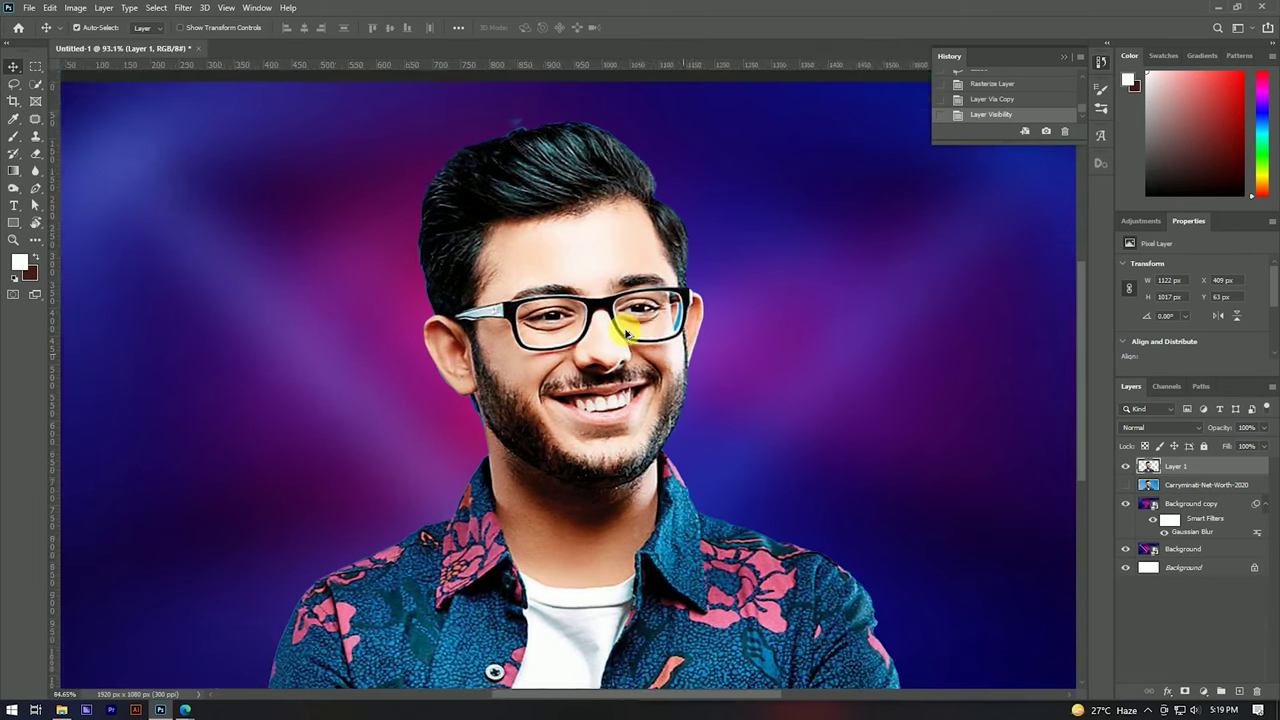
{"action": "scroll", "coordinate": [627, 333], "scroll_direction": "down", "scroll_amount": 1}
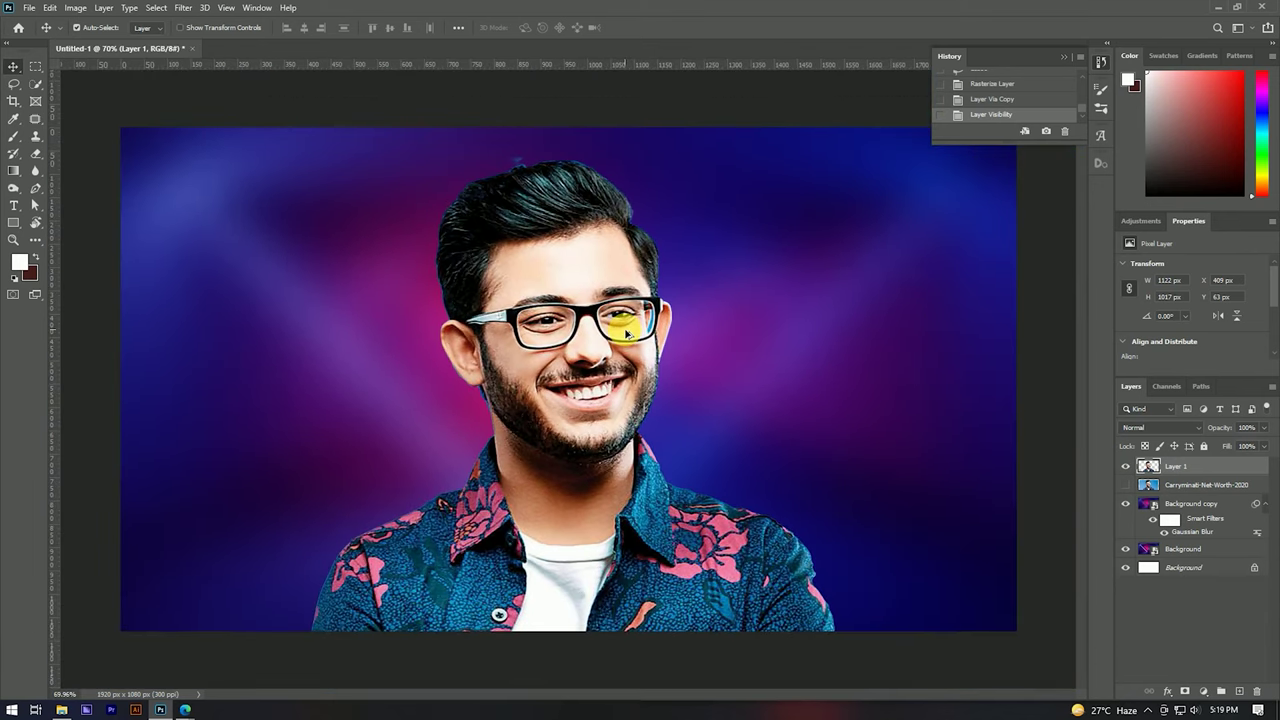
{"action": "scroll", "coordinate": [612, 330], "scroll_direction": "down", "scroll_amount": 2}
{"action": "scroll", "coordinate": [612, 330], "scroll_direction": "down", "scroll_amount": 1}
{"action": "scroll", "coordinate": [617, 325], "scroll_direction": "down", "scroll_amount": 2}
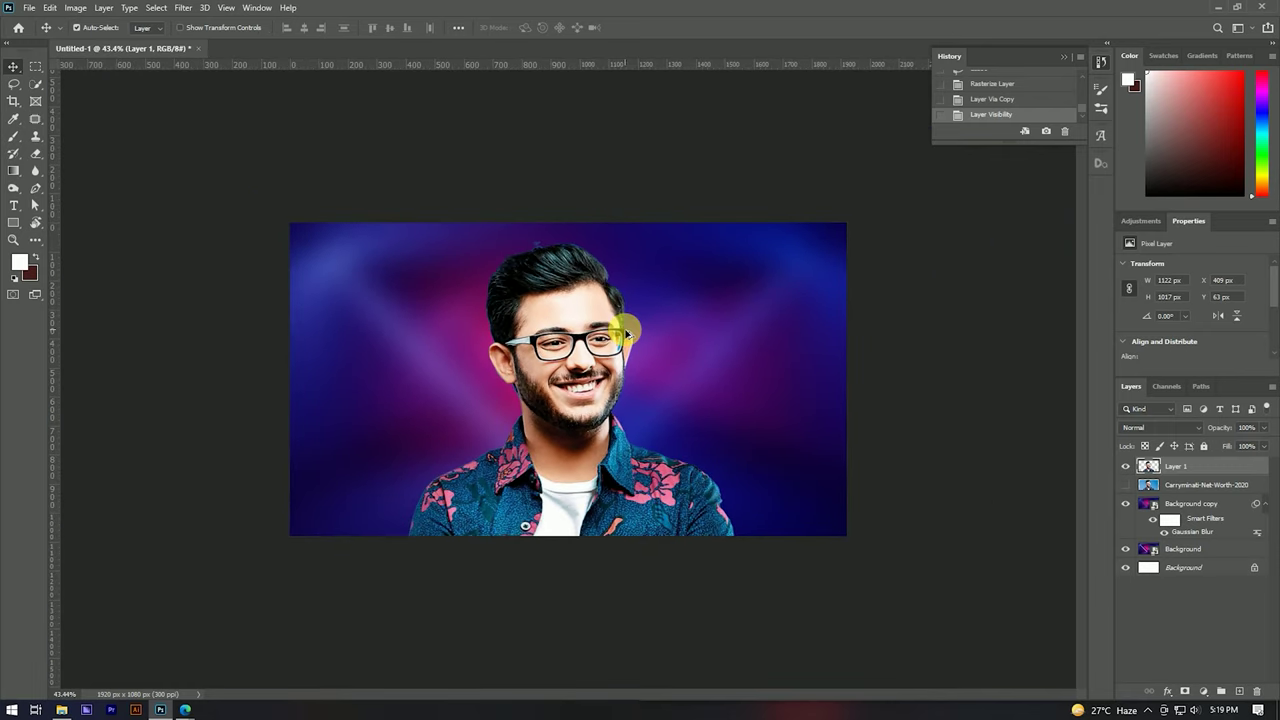
{"action": "key", "text": "ctrl+0"}
{"action": "scroll", "coordinate": [586, 350], "scroll_direction": "down", "scroll_amount": 2}
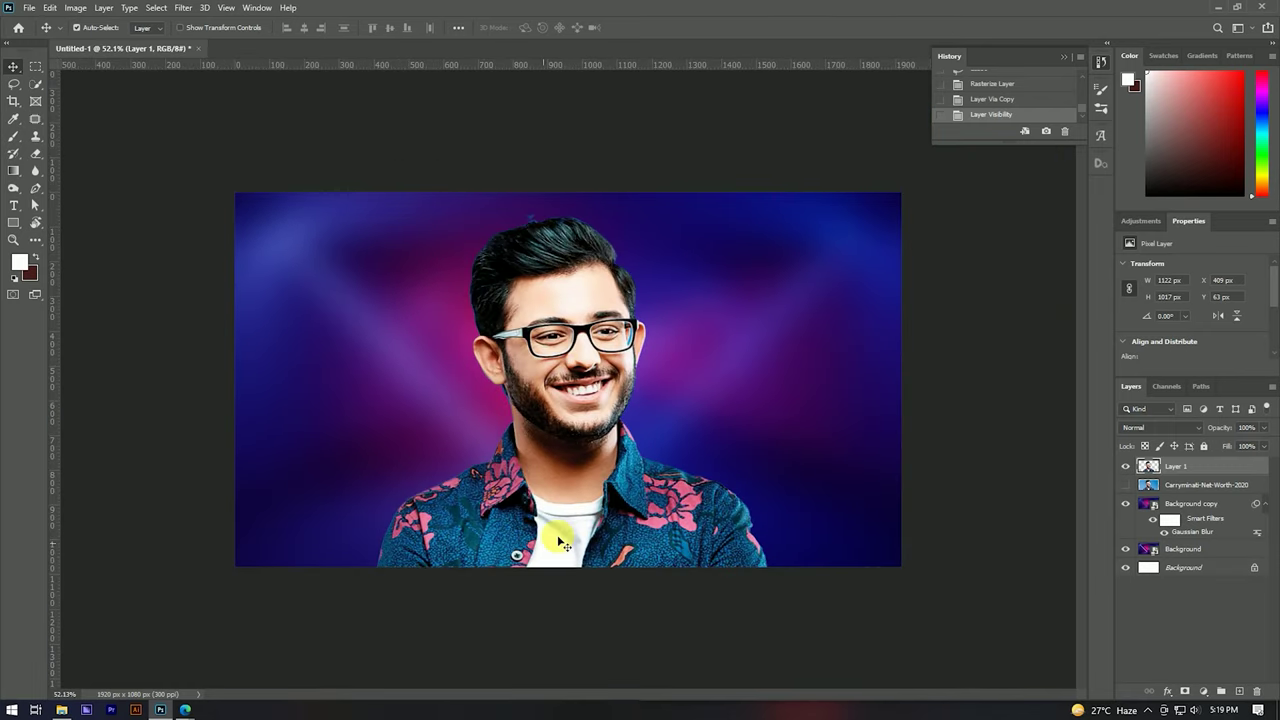
{"action": "scroll", "coordinate": [530, 200], "scroll_direction": "up", "scroll_amount": 2}
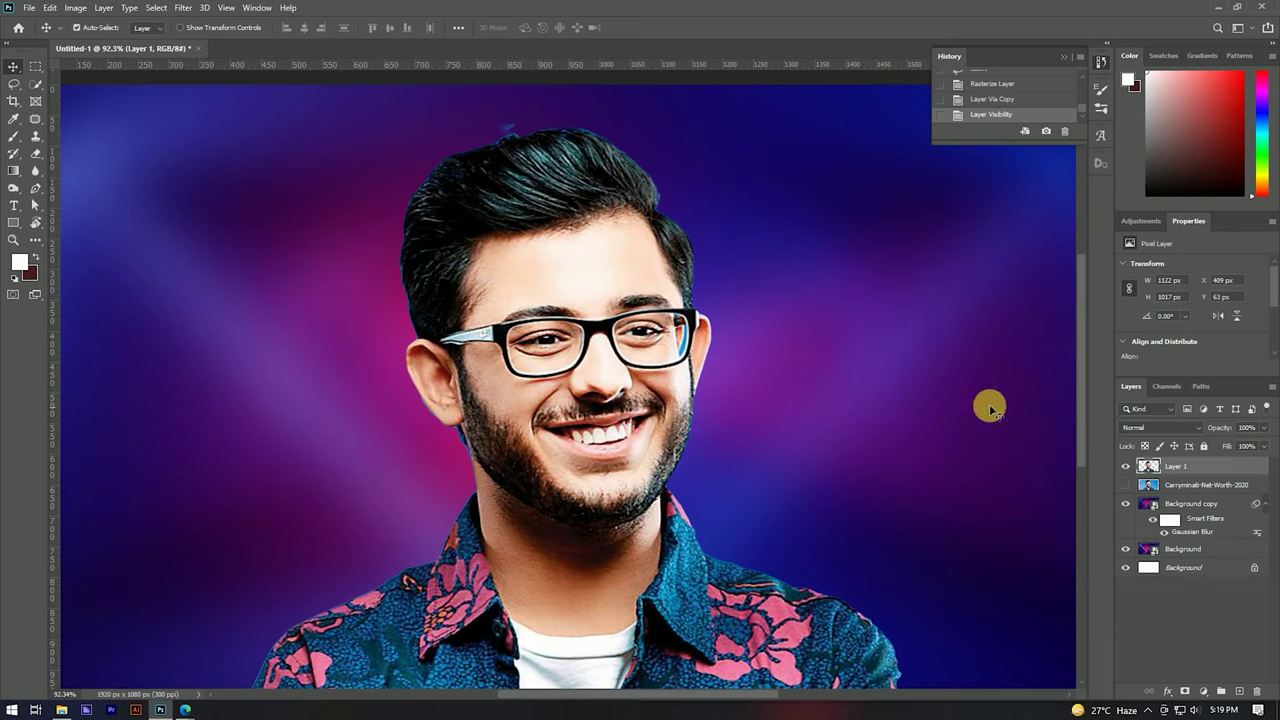
Step: Delete the hidden Carryminati-Net-Worth-2020 layer and select Layer 1
{"action": "left_click", "coordinate": [1158, 483]}
{"action": "left_click", "coordinate": [1257, 691]}
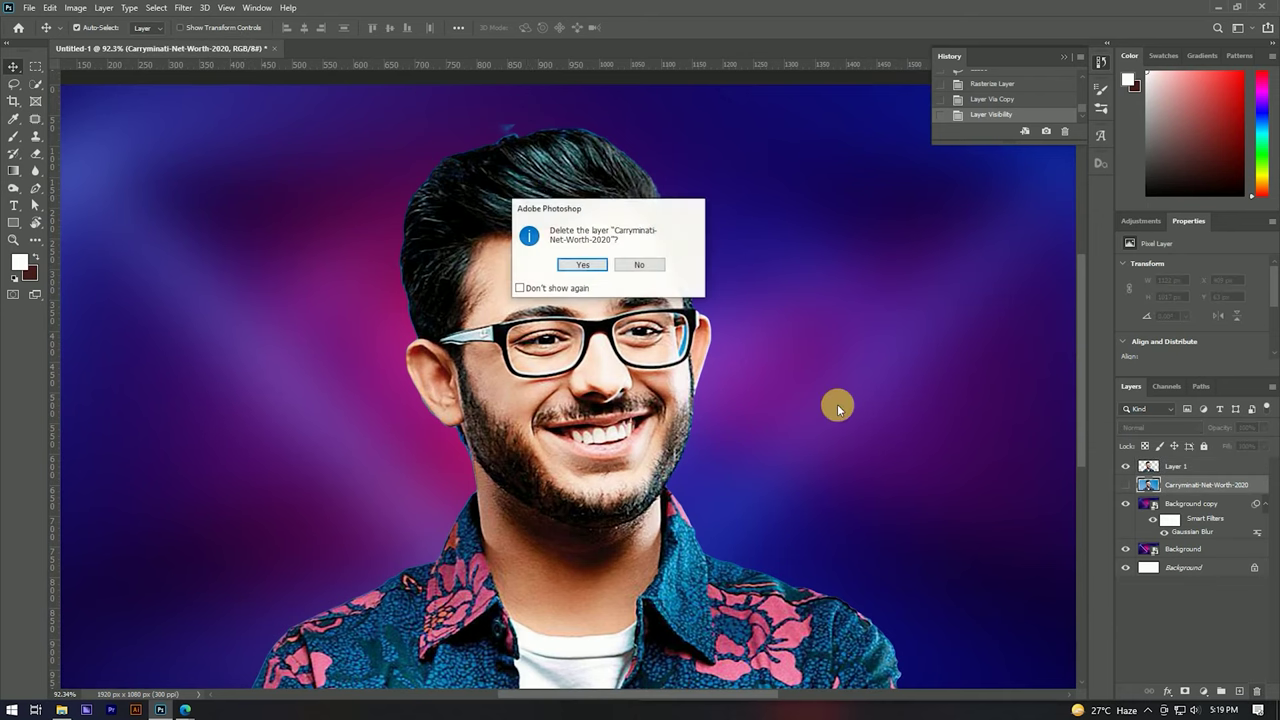
{"action": "left_click", "coordinate": [578, 263]}
{"action": "scroll", "coordinate": [648, 296], "scroll_direction": "down", "scroll_amount": 3}
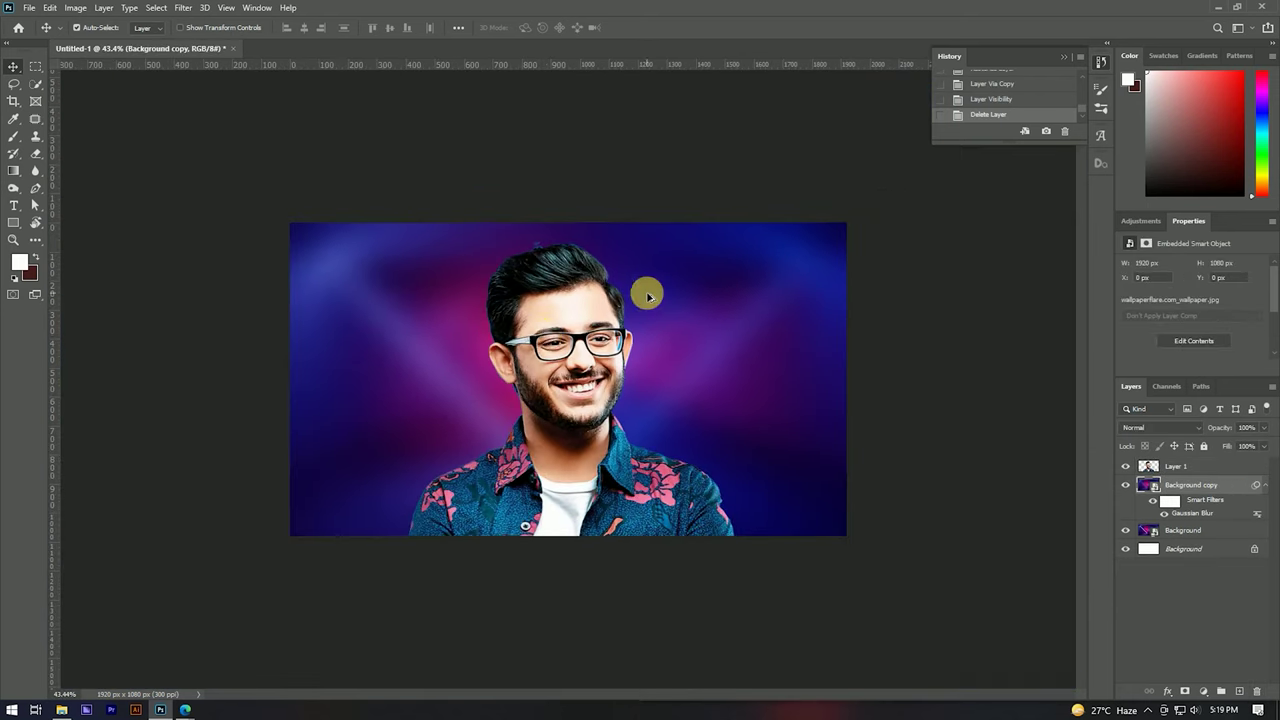
{"action": "left_click", "coordinate": [537, 330]}
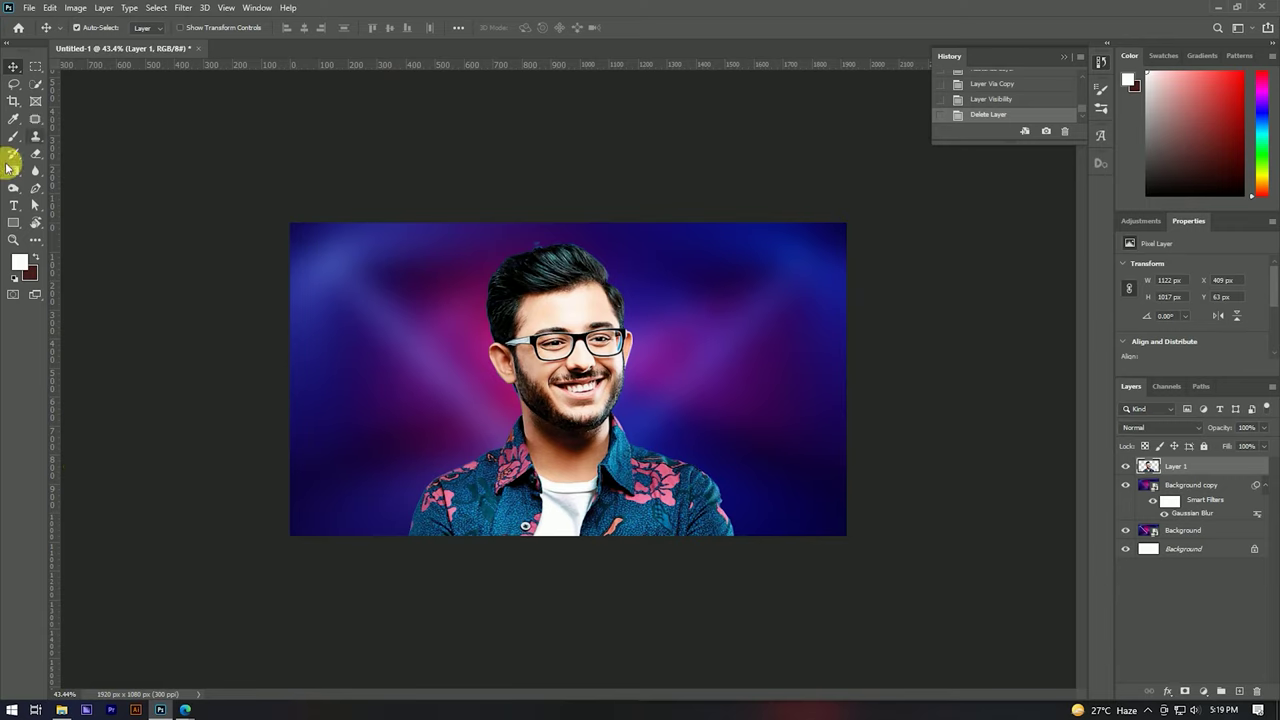
Step: Add an 'EXCUSES' text layer and stretch it across the thumbnail
{"action": "key", "text": "t"}
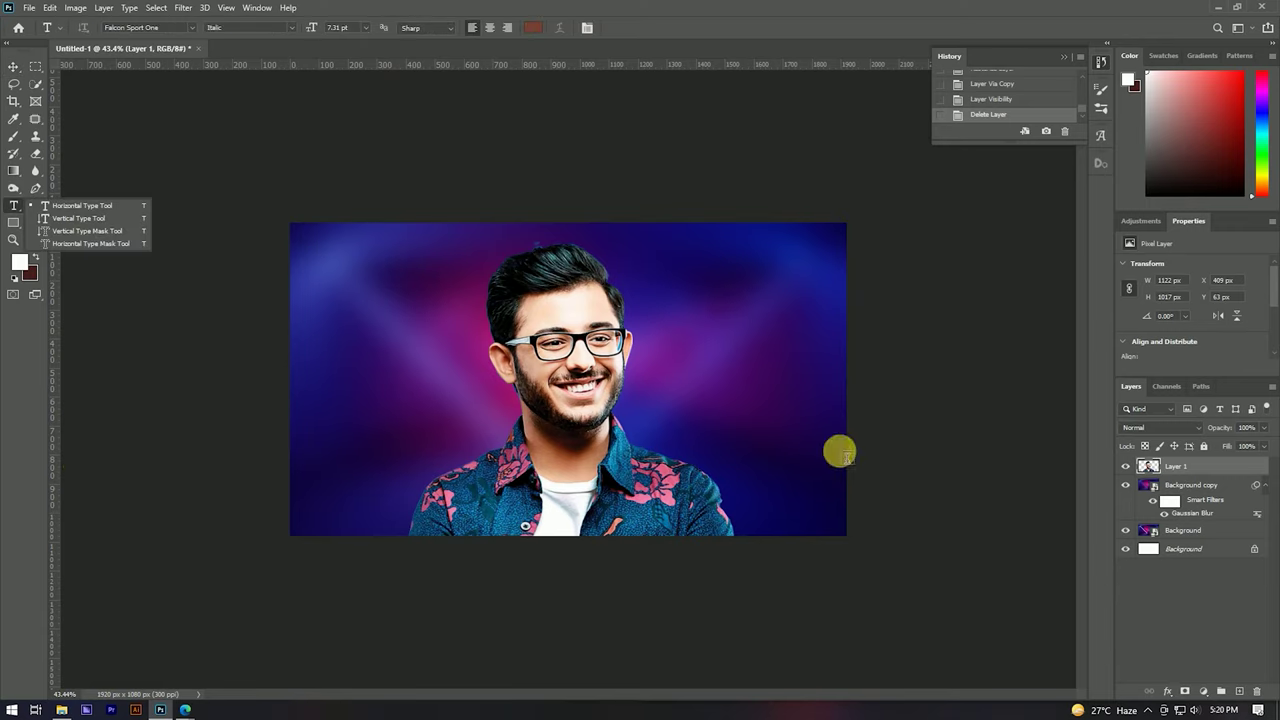
{"action": "left_click", "coordinate": [357, 357]}
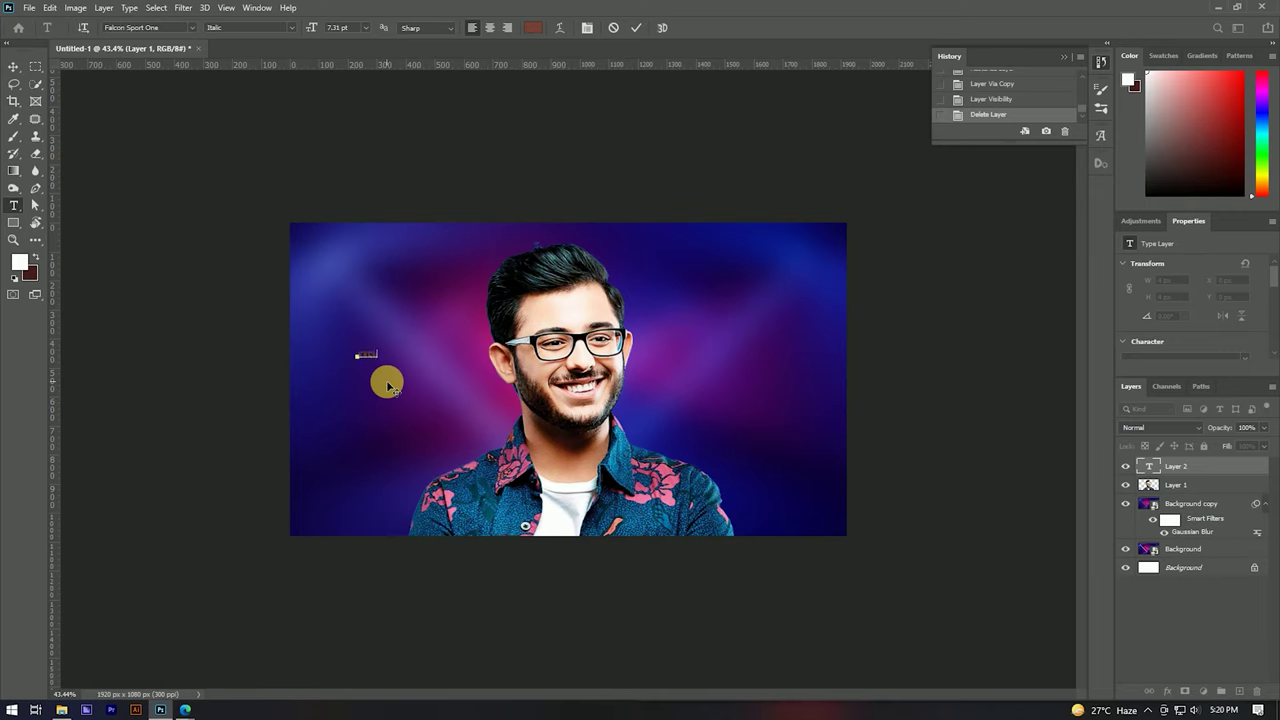
{"action": "left_click", "coordinate": [636, 28]}
{"action": "left_click", "coordinate": [14, 67]}
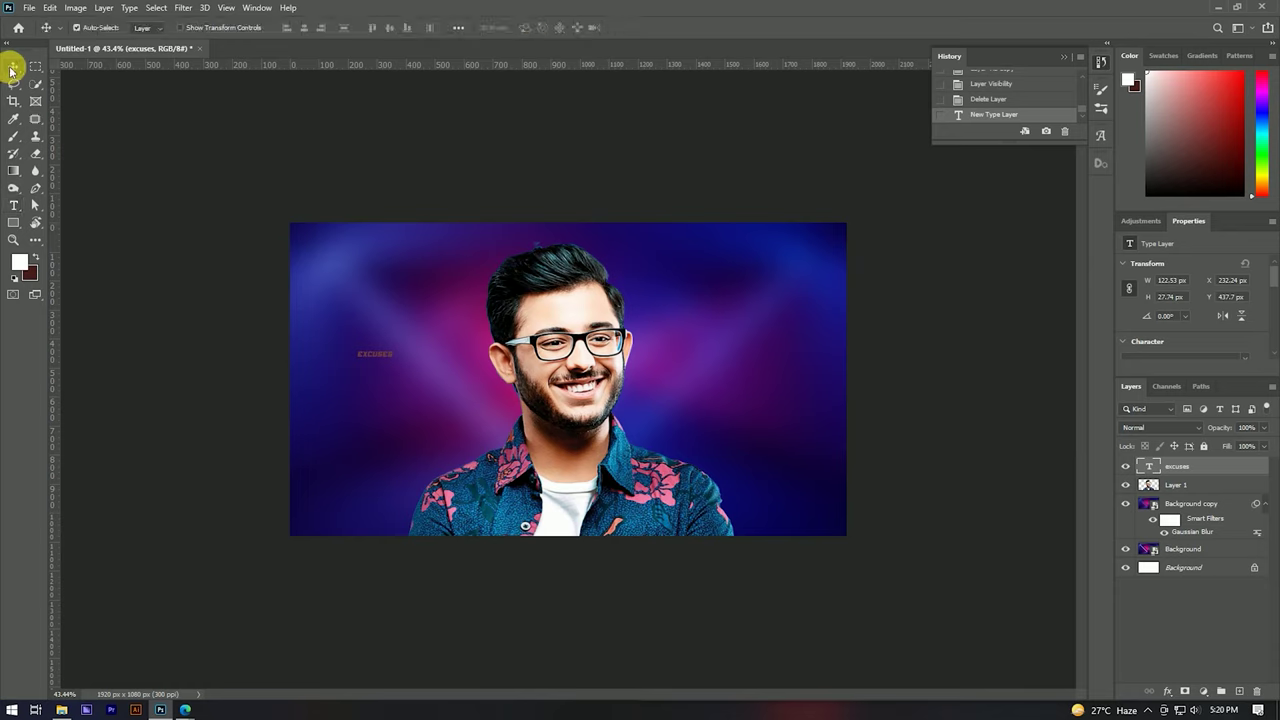
{"action": "left_click_drag", "start_coordinate": [381, 360], "coordinate": [578, 376]}
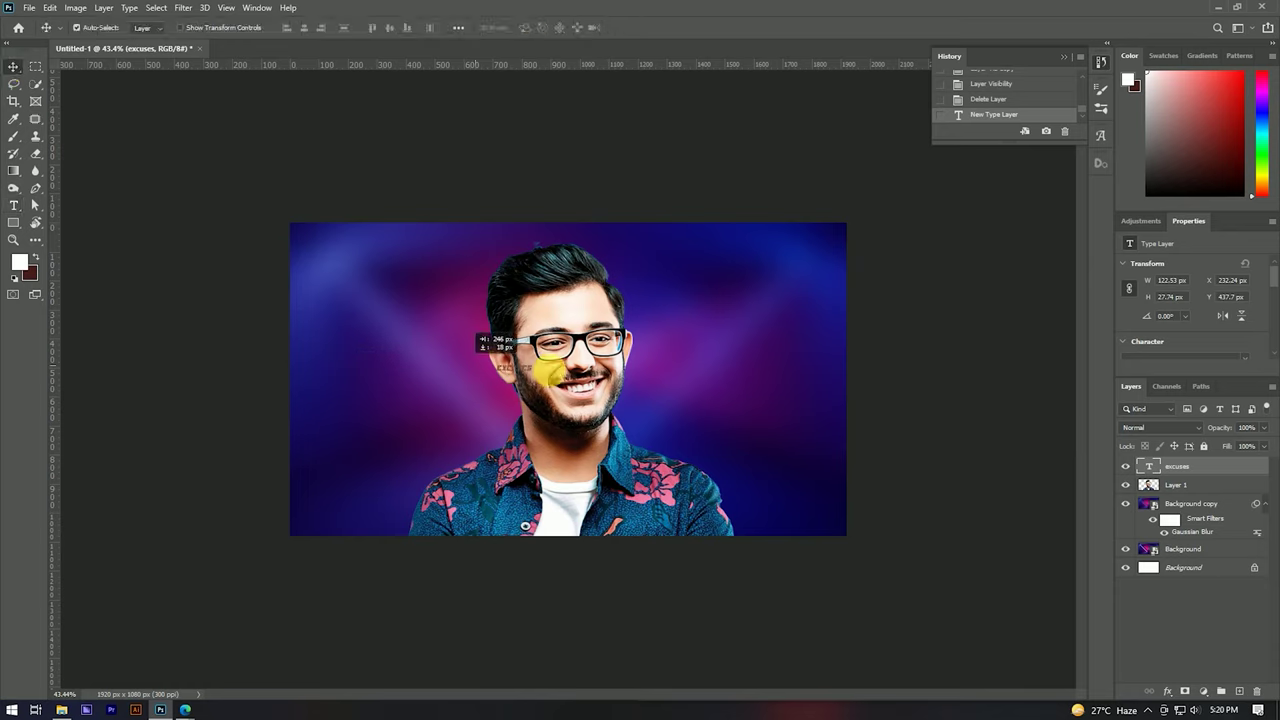
{"action": "key", "text": "ctrl+t"}
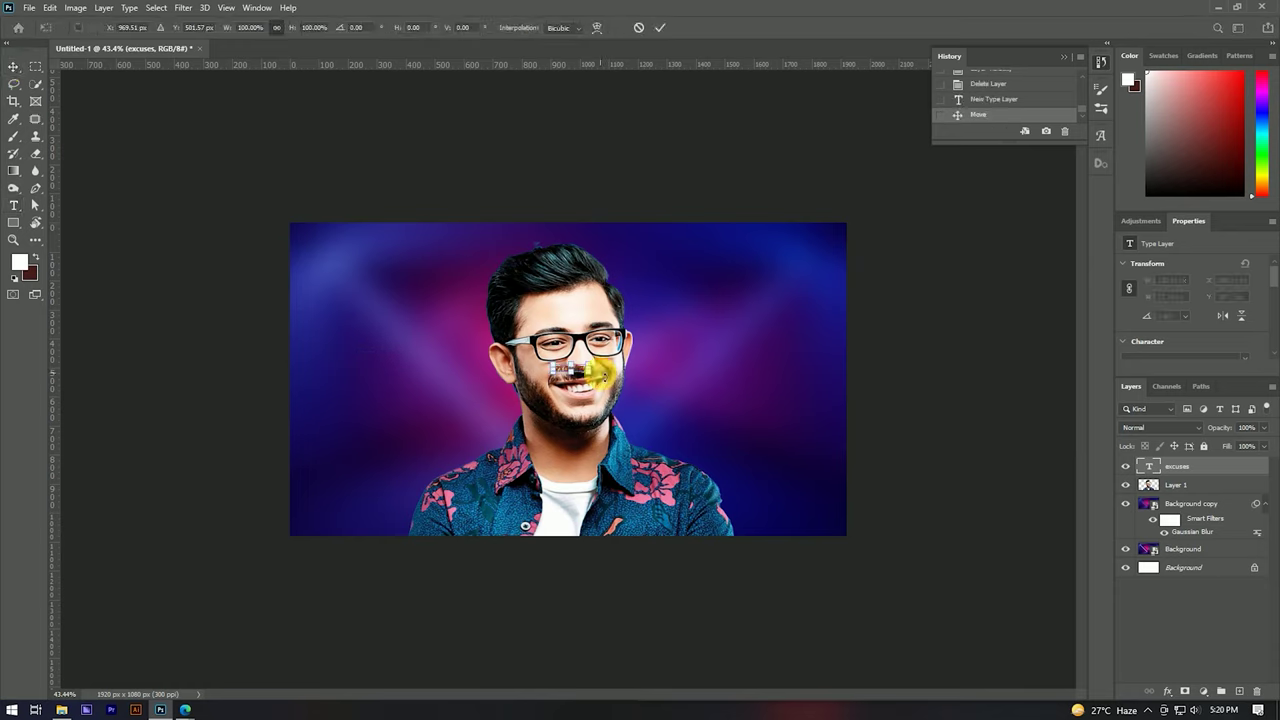
{"action": "left_click_drag", "start_coordinate": [595, 370], "coordinate": [831, 368]}
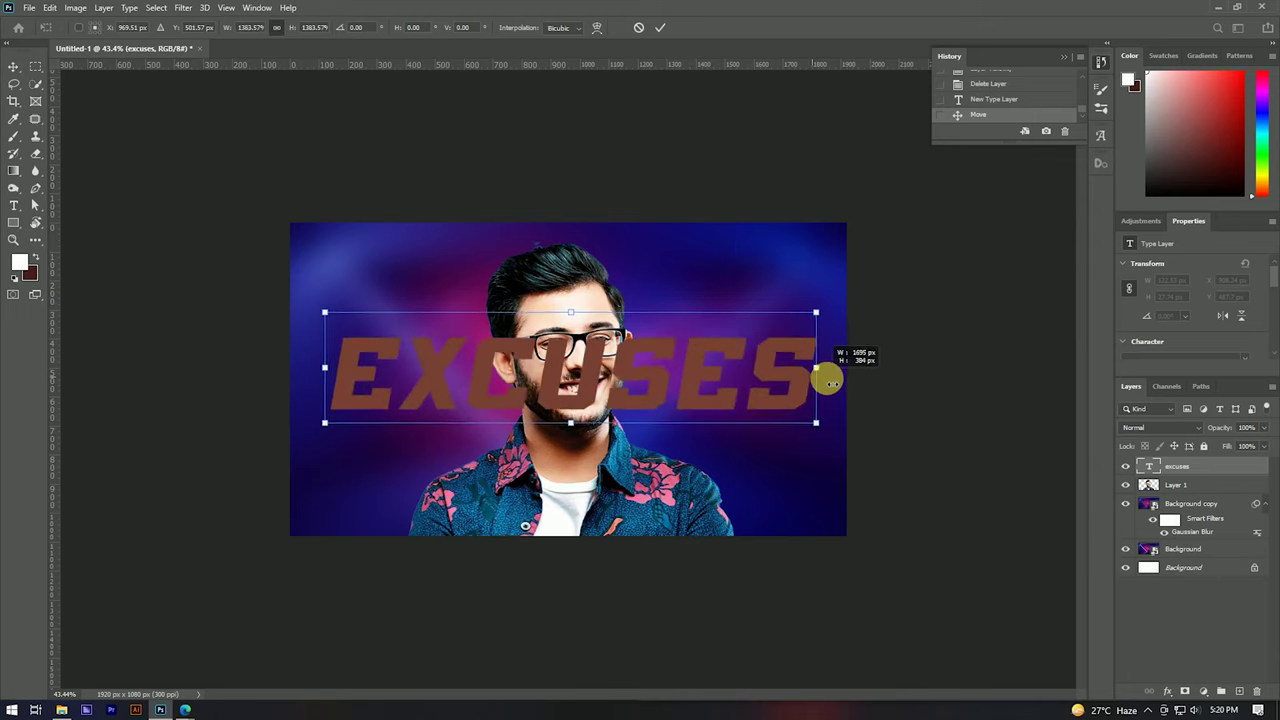
{"action": "left_click", "coordinate": [660, 27]}
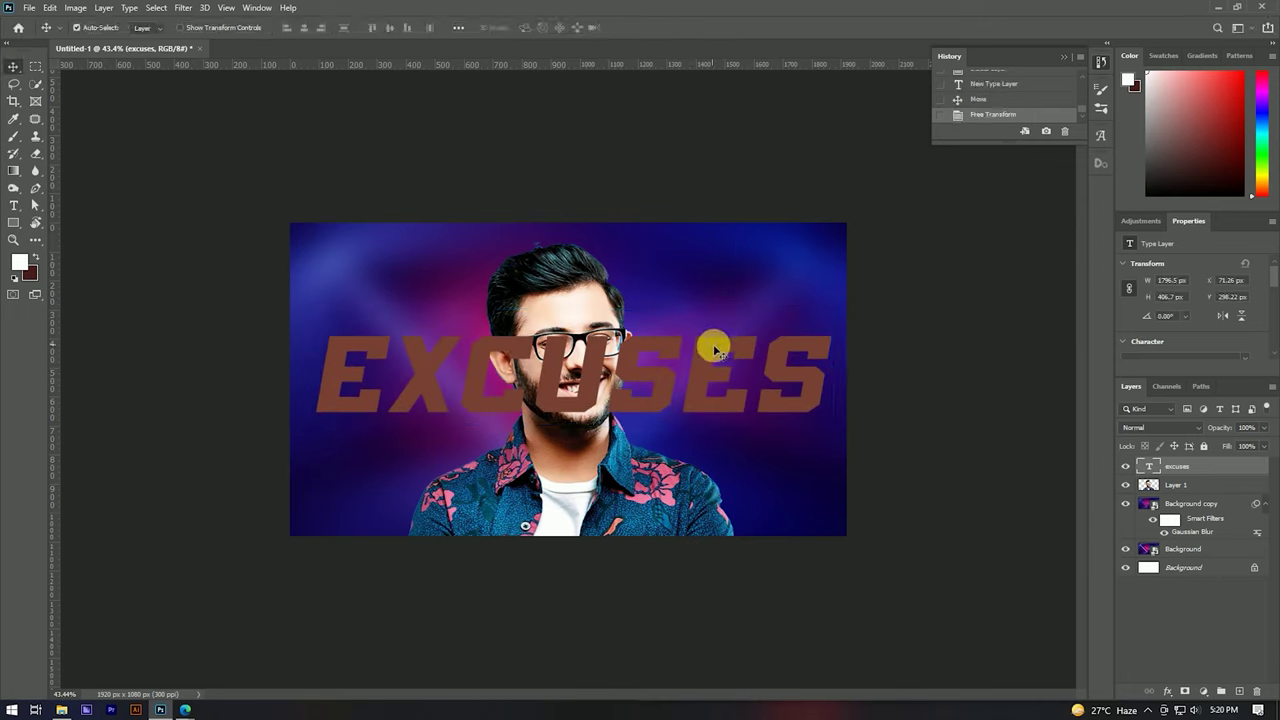
Step: Centre EXCUSES horizontally against the Background and move it below Layer 1, behind the man
{"action": "left_click", "coordinate": [1205, 567], "text": "ctrl"}
{"action": "left_click", "coordinate": [305, 28]}
{"action": "left_click", "coordinate": [694, 374]}
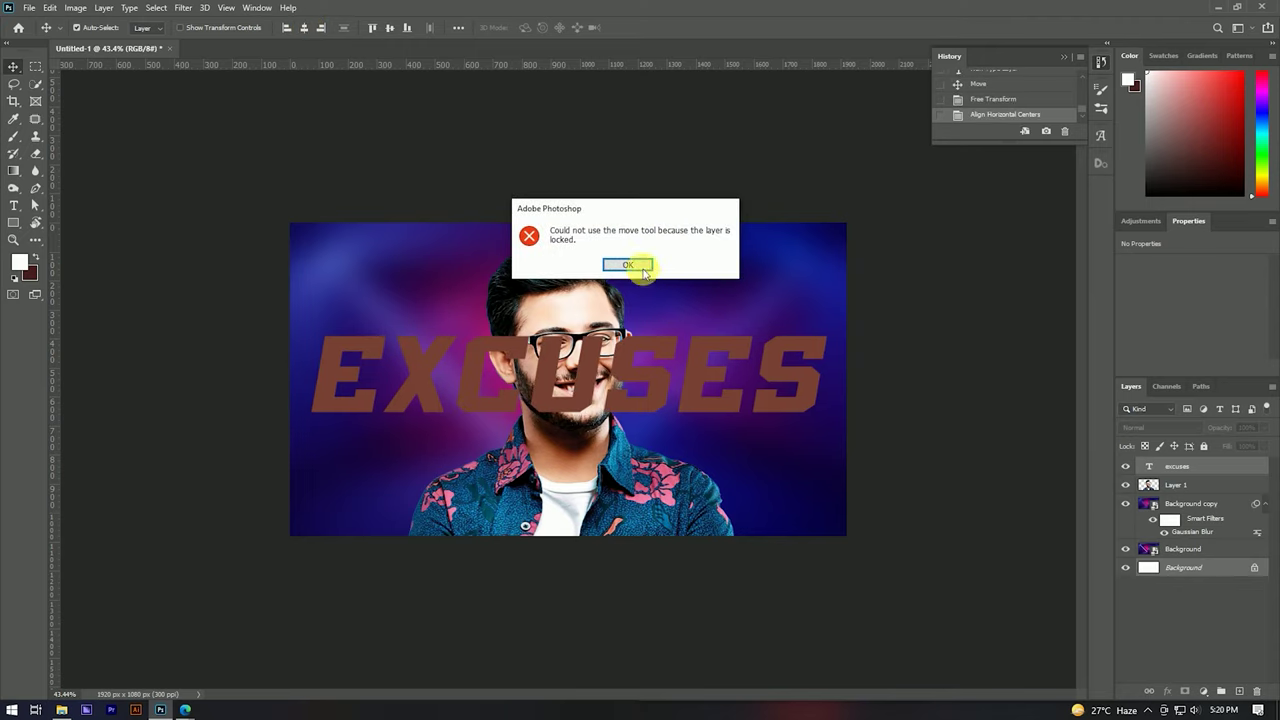
{"action": "left_click", "coordinate": [627, 264]}
{"action": "left_click", "coordinate": [1191, 466]}
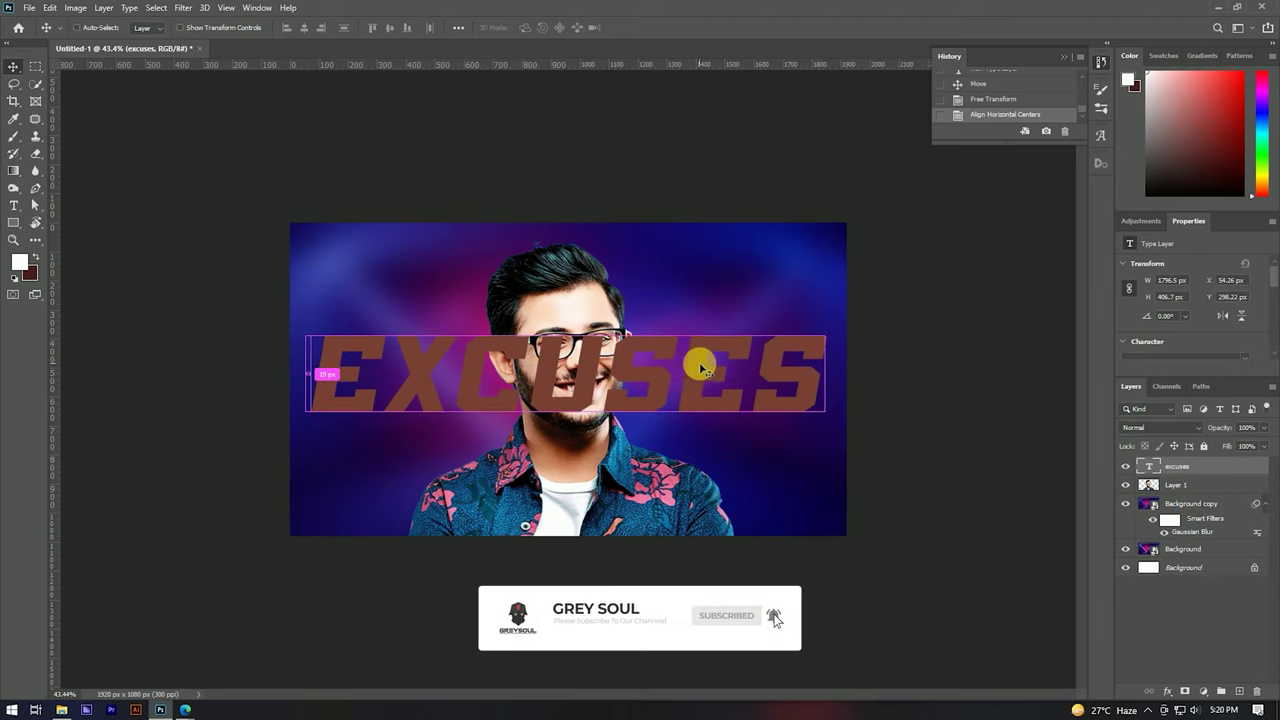
{"action": "mouse_move", "coordinate": [1180, 486]}
{"action": "left_mouse_down"}
{"action": "mouse_move", "coordinate": [1200, 505]}
{"action": "mouse_move", "coordinate": [1200, 460]}
{"action": "left_mouse_up"}
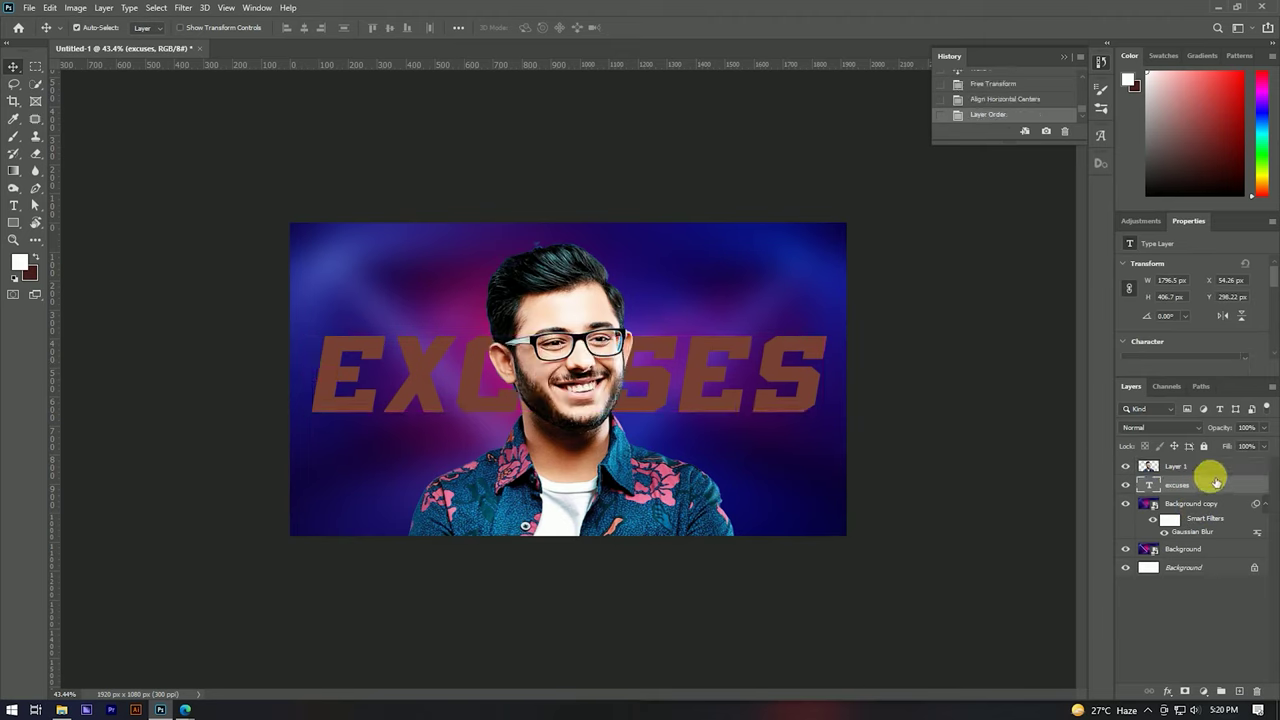
Step: Make the EXCUSES text bright magenta #fc00ff
{"action": "scroll", "coordinate": [1168, 297], "scroll_direction": "down", "scroll_amount": 1}
{"action": "scroll", "coordinate": [1170, 297], "scroll_direction": "down", "scroll_amount": 2}
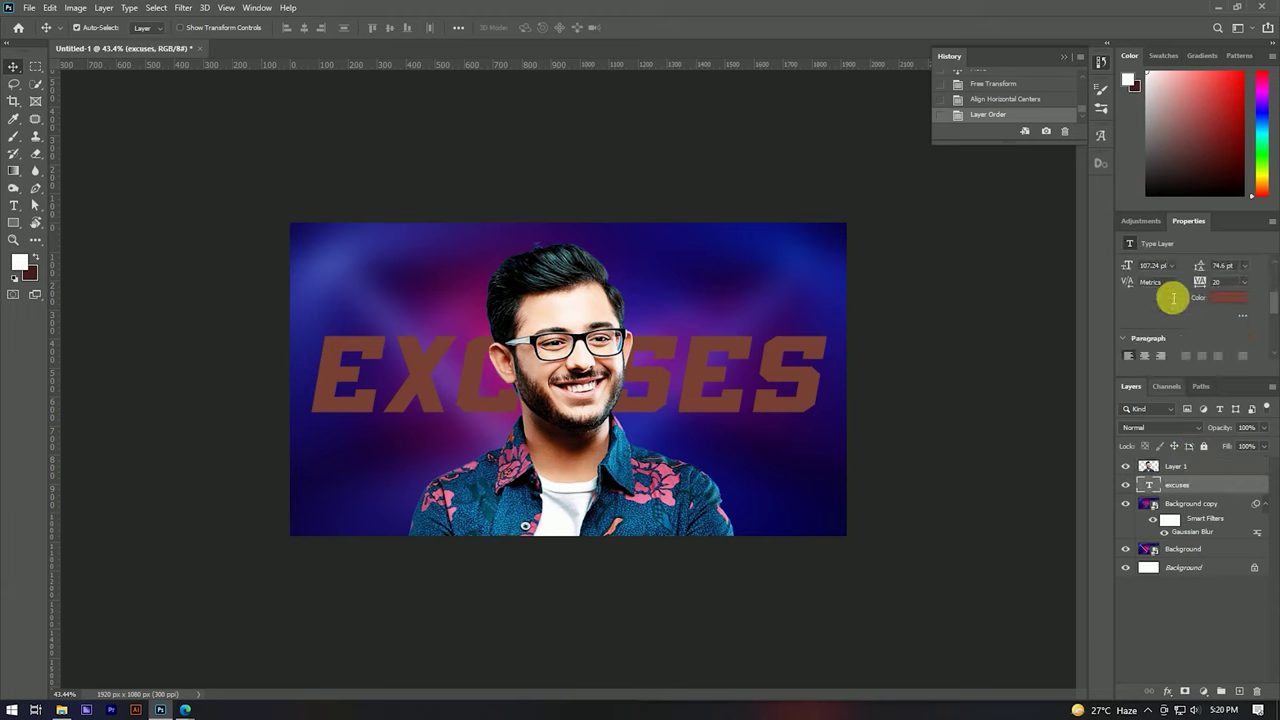
{"action": "left_click", "coordinate": [1221, 300]}
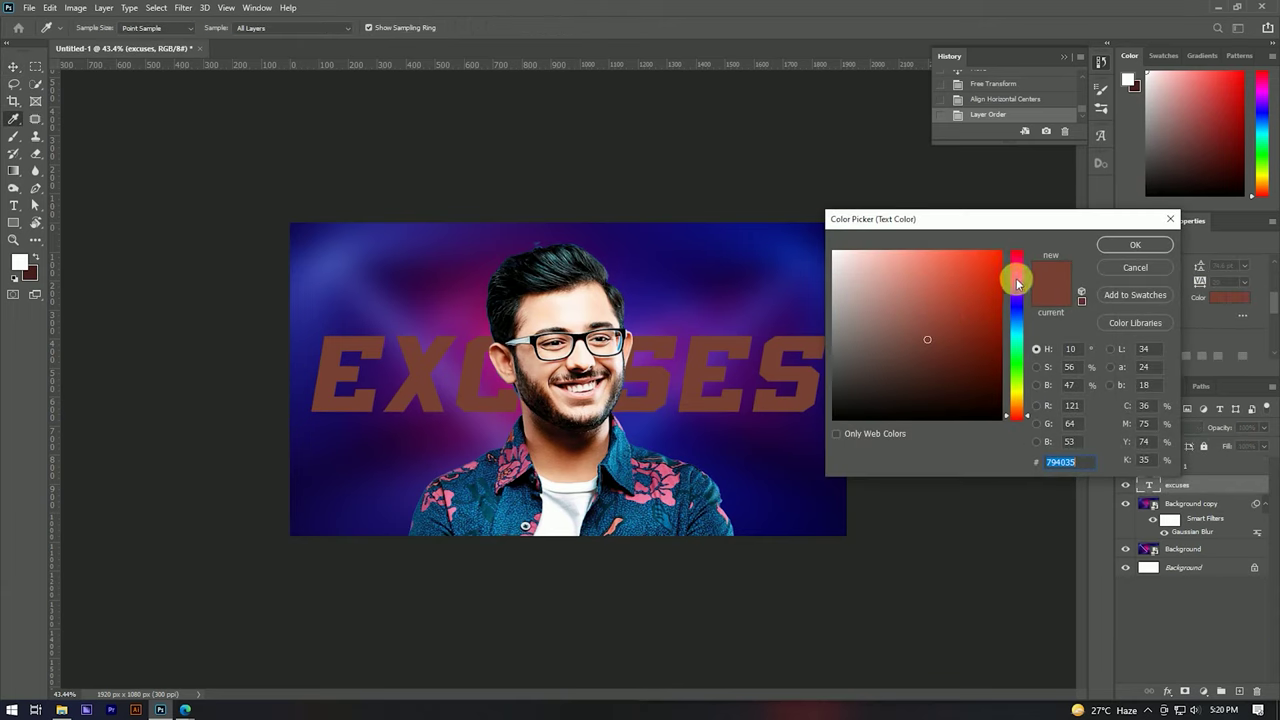
{"action": "left_click_drag", "start_coordinate": [990, 270], "coordinate": [1006, 241]}
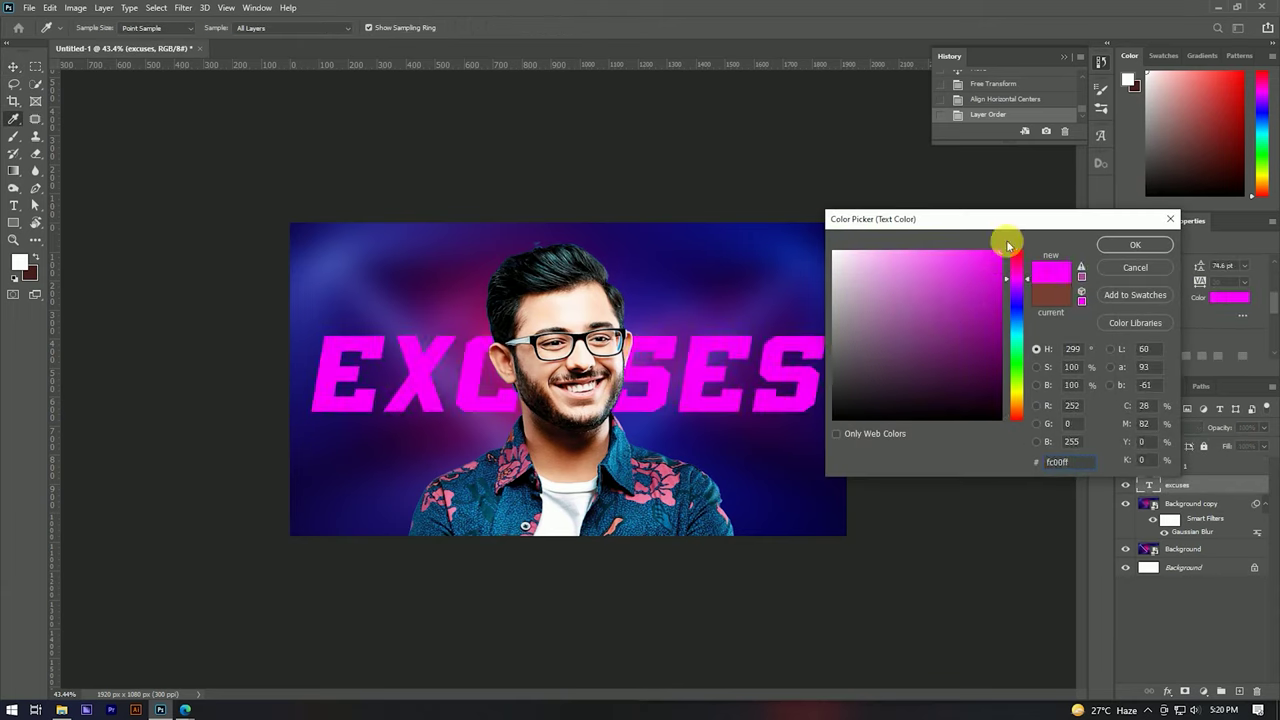
{"action": "left_click", "coordinate": [1109, 250]}
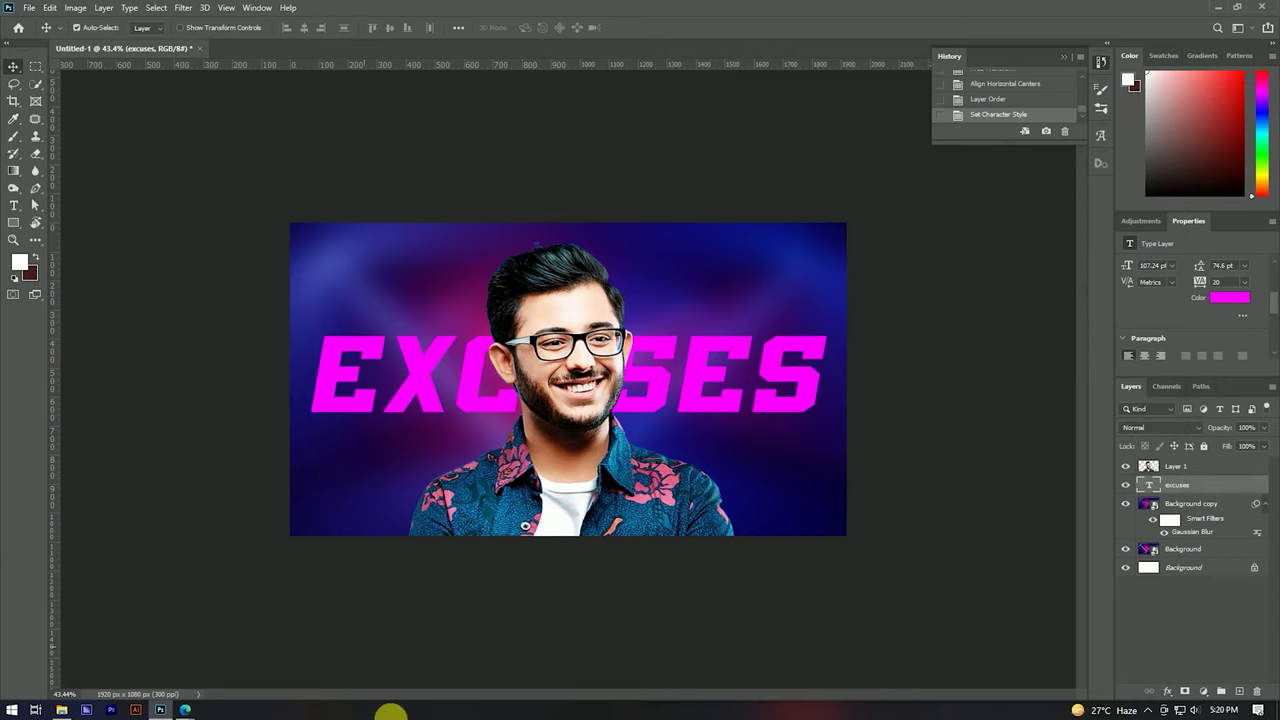
Step: Enlarge the EXCUSES text to about 101% and commit the transform
{"action": "key", "text": "ctrl+t"}
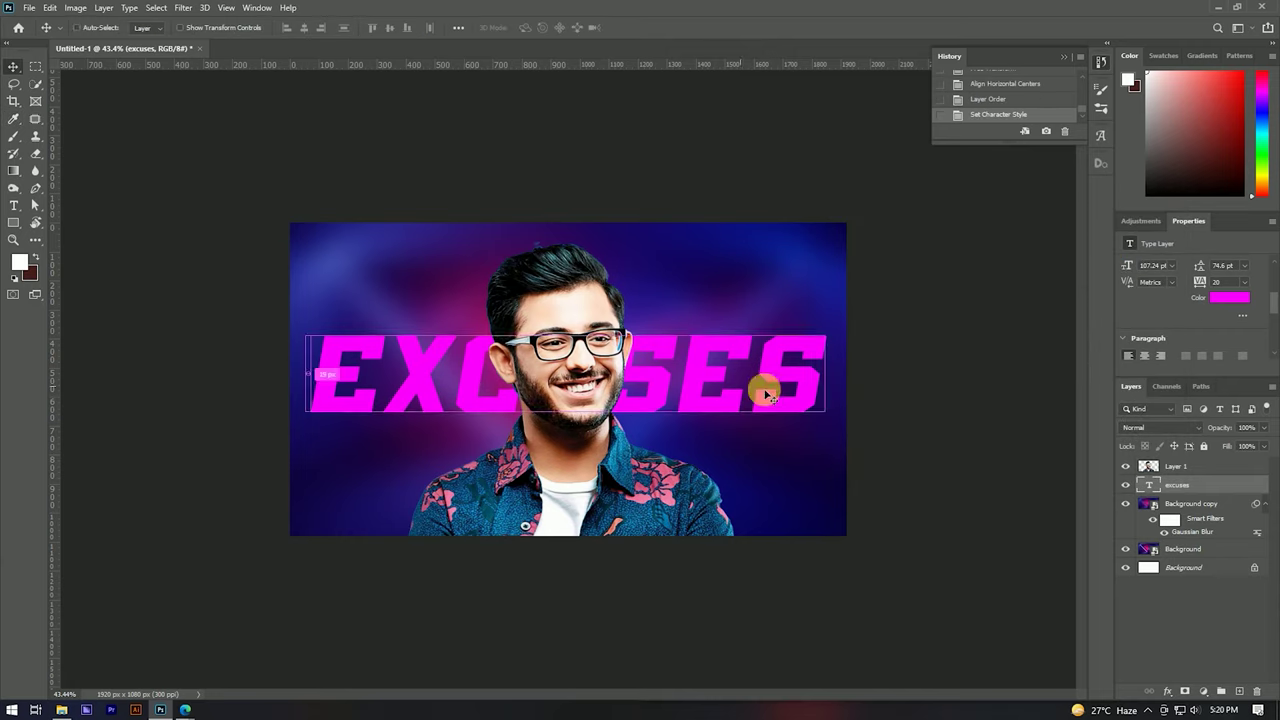
{"action": "left_click_drag", "start_coordinate": [827, 370], "coordinate": [834, 372]}
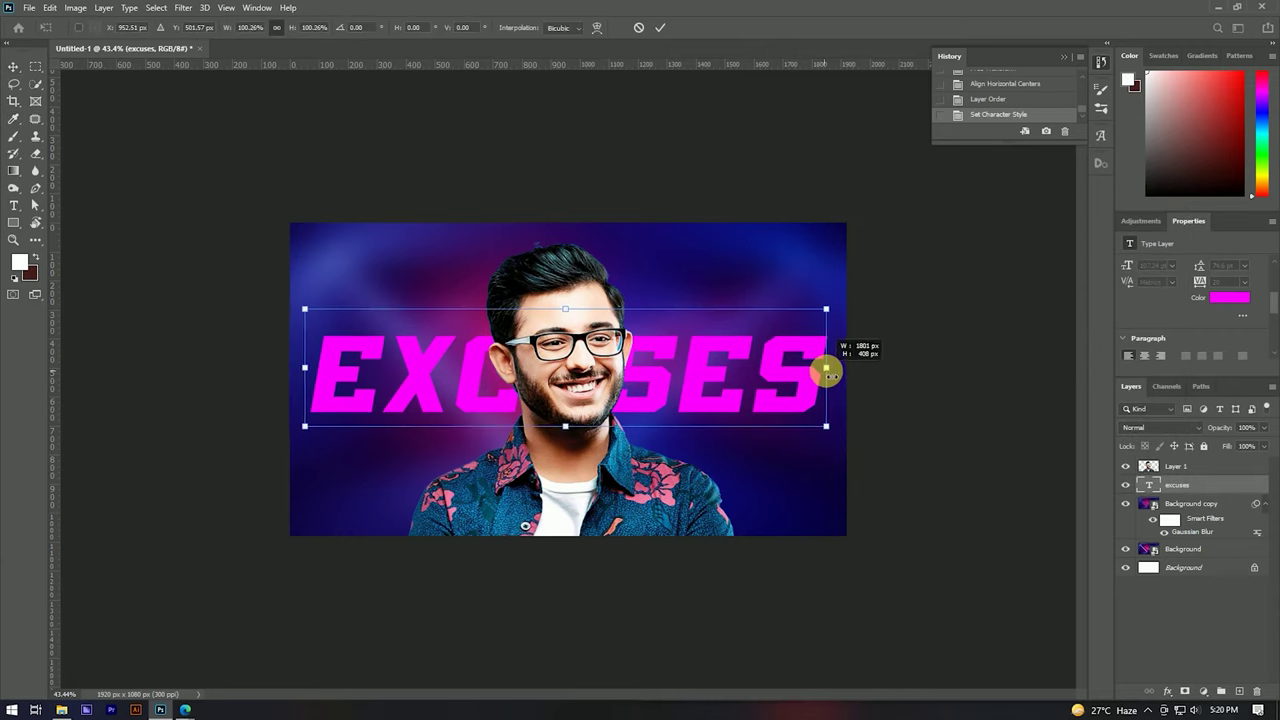
{"action": "left_click", "coordinate": [660, 27]}
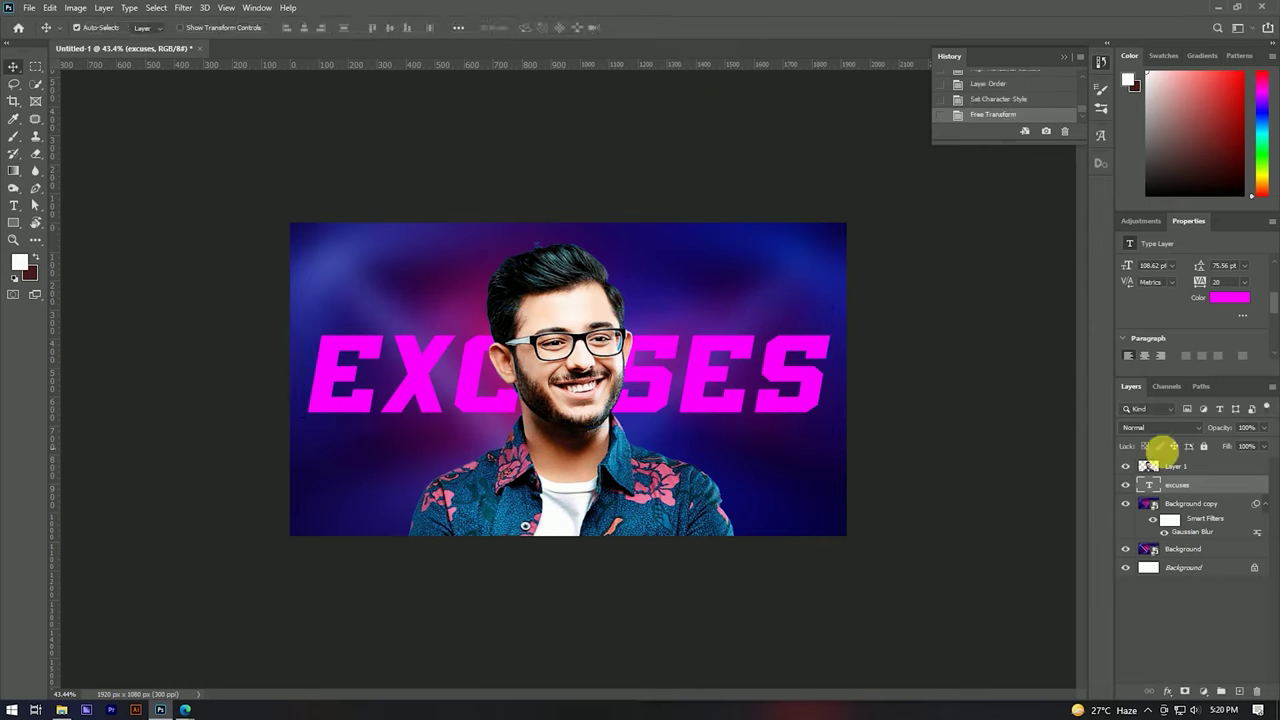
{"action": "double_click", "coordinate": [1240, 488]}
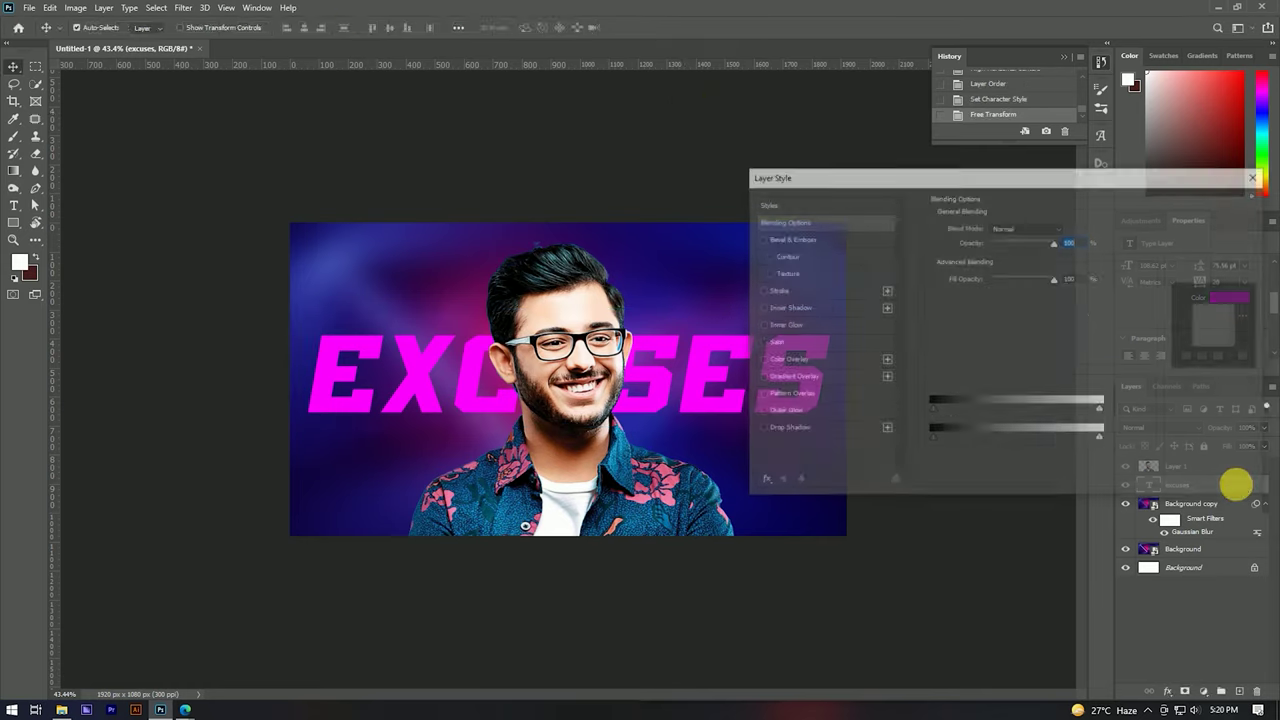
Step: Add a tight outer glow and a lowered drop shadow to the EXCUSES text
{"action": "left_click", "coordinate": [762, 411]}
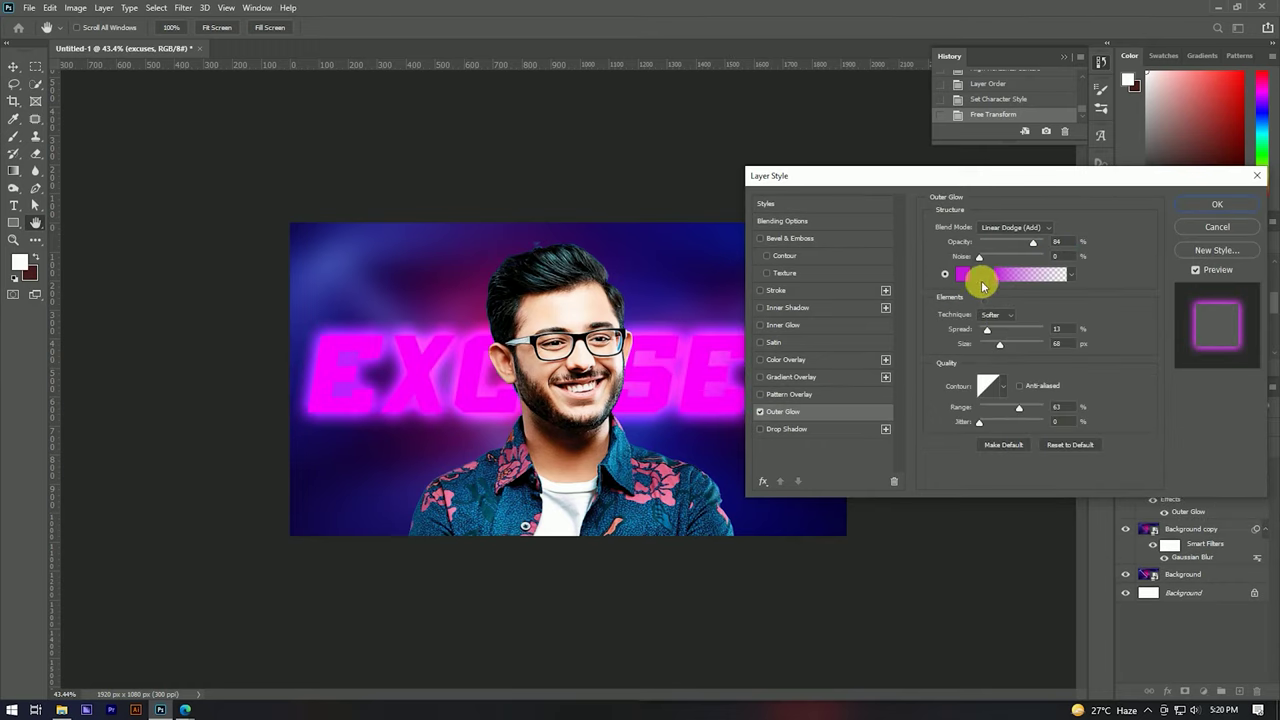
{"action": "left_click_drag", "start_coordinate": [993, 345], "coordinate": [981, 332]}
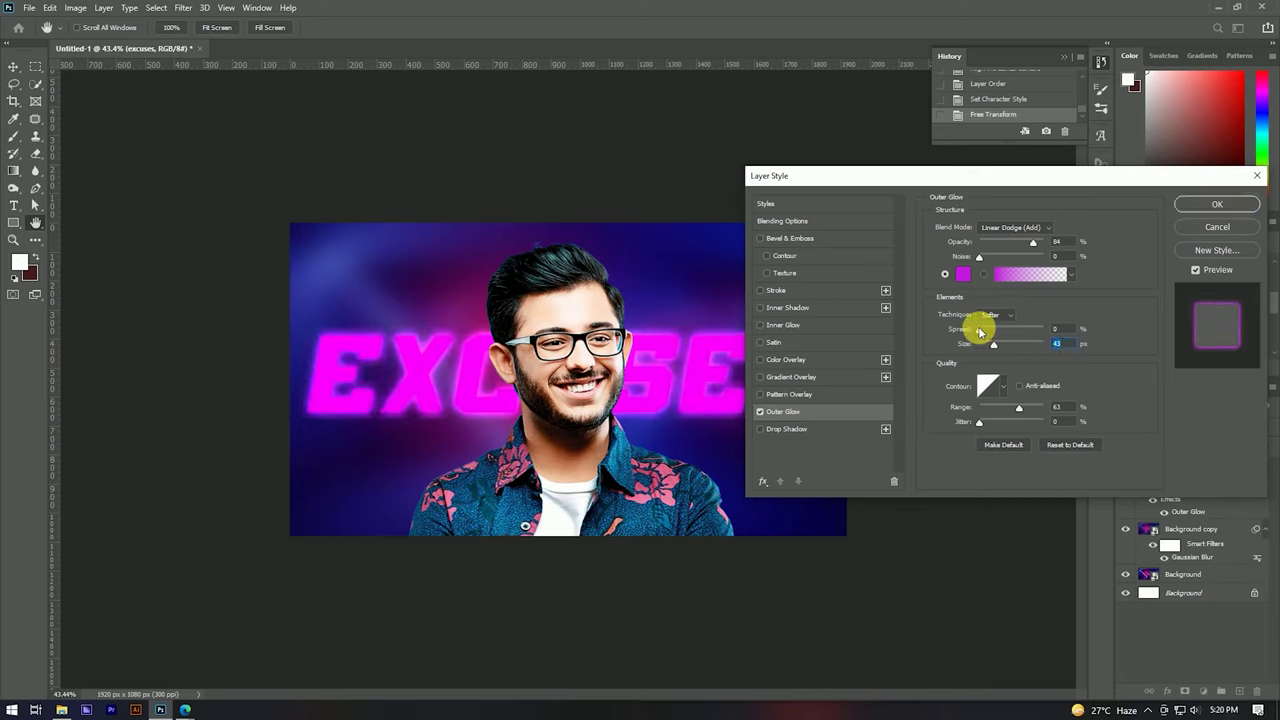
{"action": "left_click", "coordinate": [760, 429]}
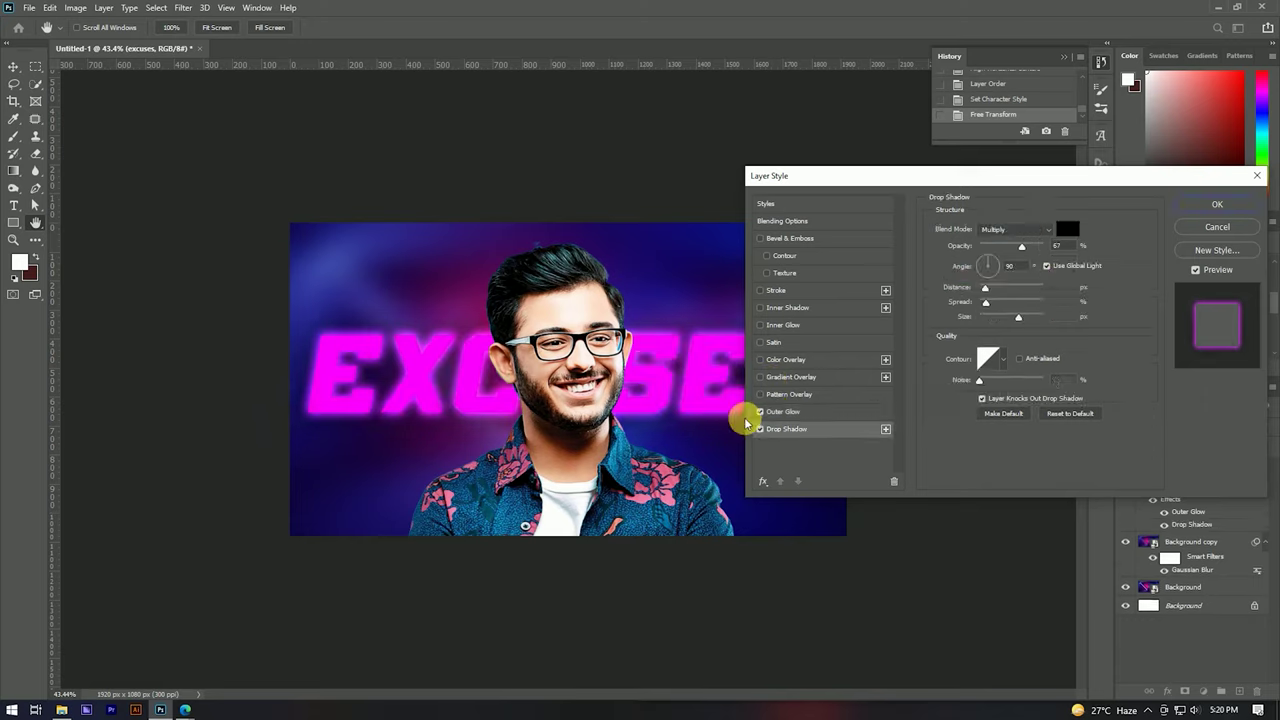
{"action": "left_click_drag", "start_coordinate": [672, 430], "coordinate": [670, 431]}
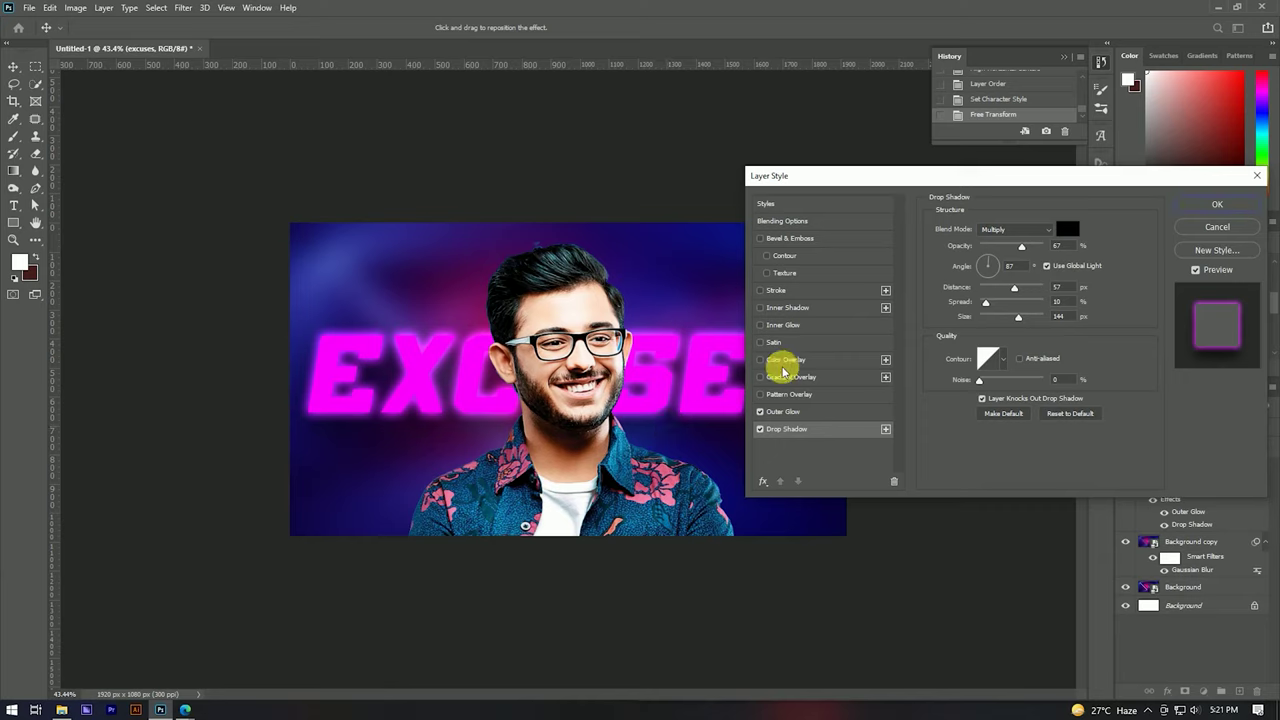
Step: Add a brighter, wider inner glow to the text and apply the effects
{"action": "left_click", "coordinate": [760, 325]}
{"action": "left_click", "coordinate": [777, 325]}
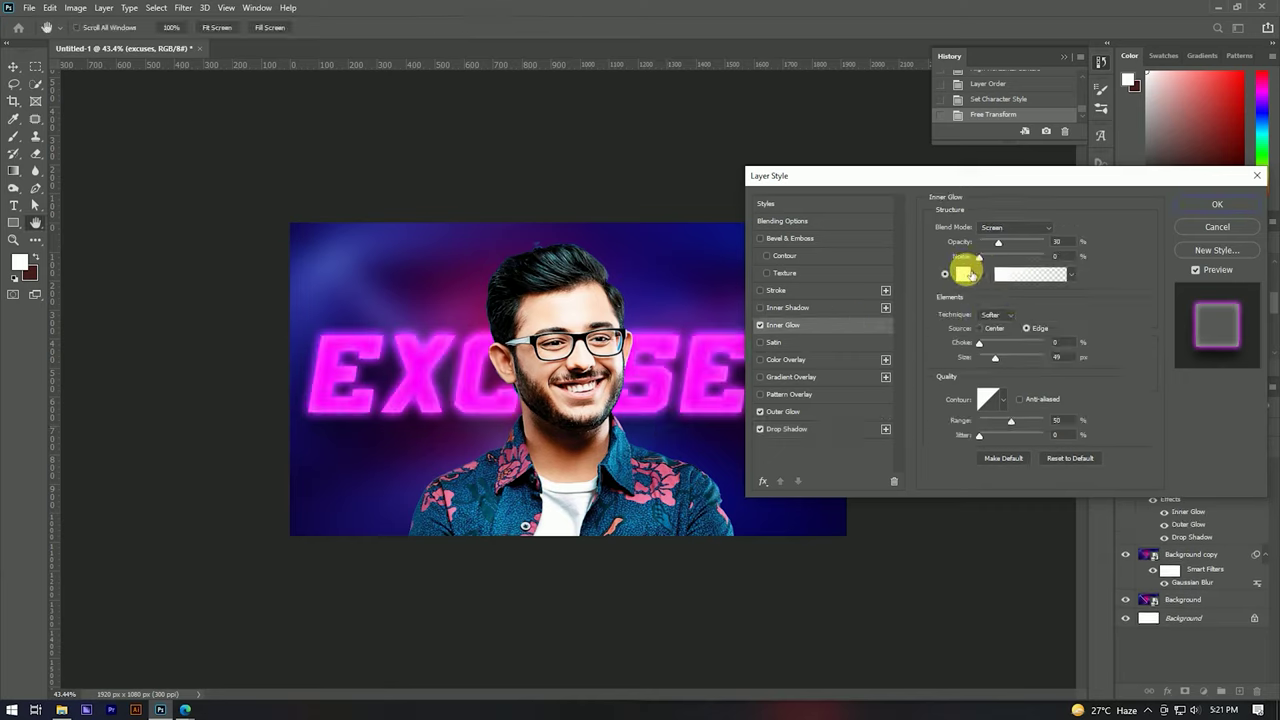
{"action": "mouse_move", "coordinate": [1000, 243]}
{"action": "left_mouse_down"}
{"action": "mouse_move", "coordinate": [1014, 246]}
{"action": "mouse_move", "coordinate": [994, 244]}
{"action": "left_mouse_up"}
{"action": "left_click_drag", "start_coordinate": [992, 357], "coordinate": [999, 358]}
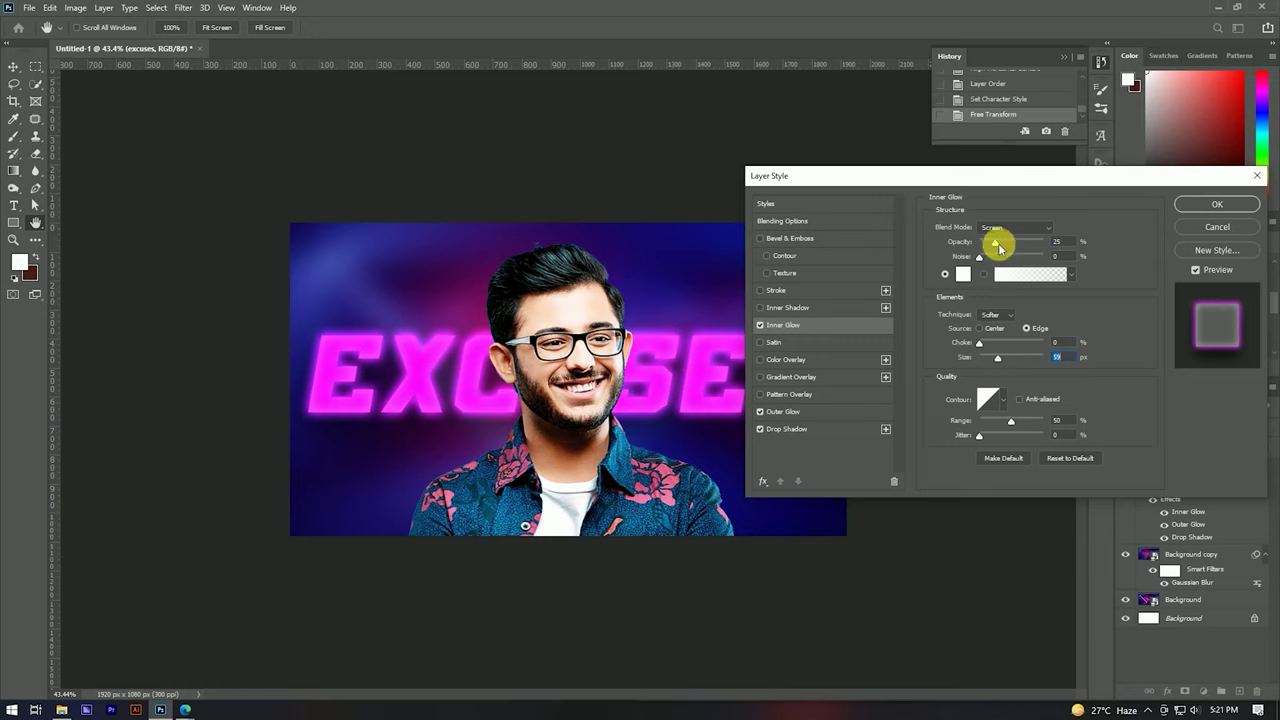
{"action": "left_click_drag", "start_coordinate": [990, 243], "coordinate": [1006, 245]}
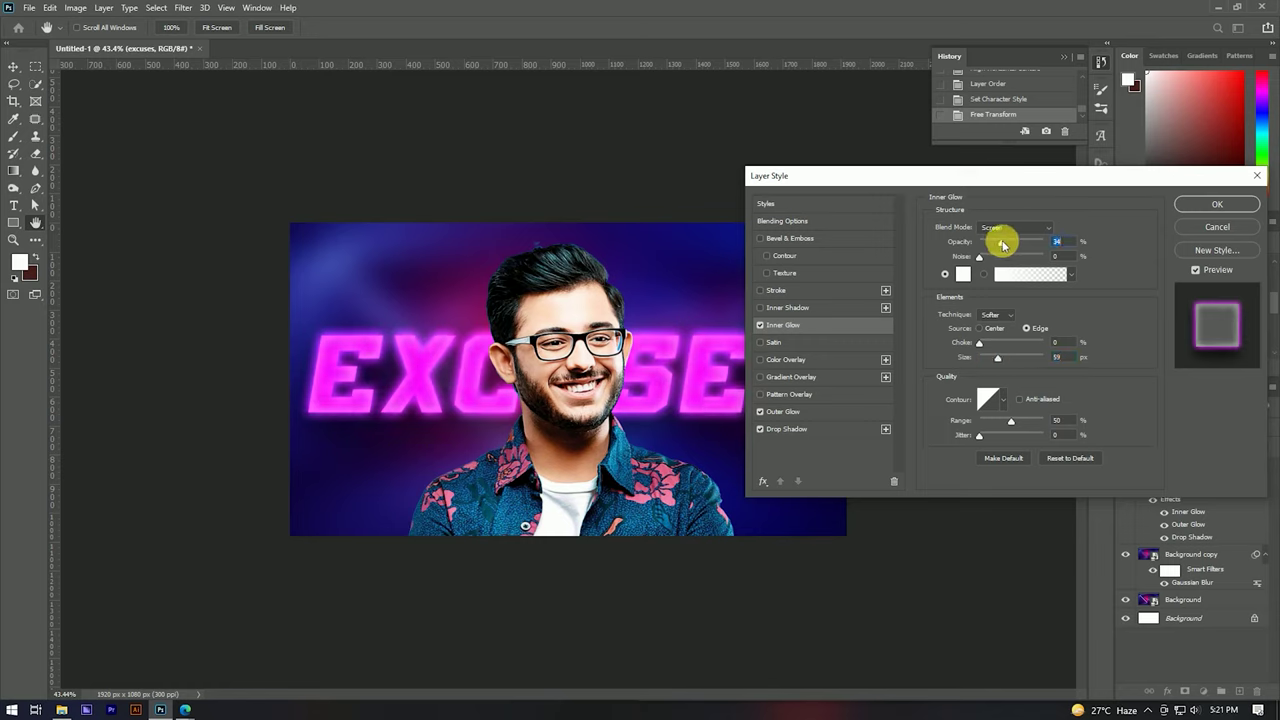
{"action": "left_click", "coordinate": [1230, 204]}
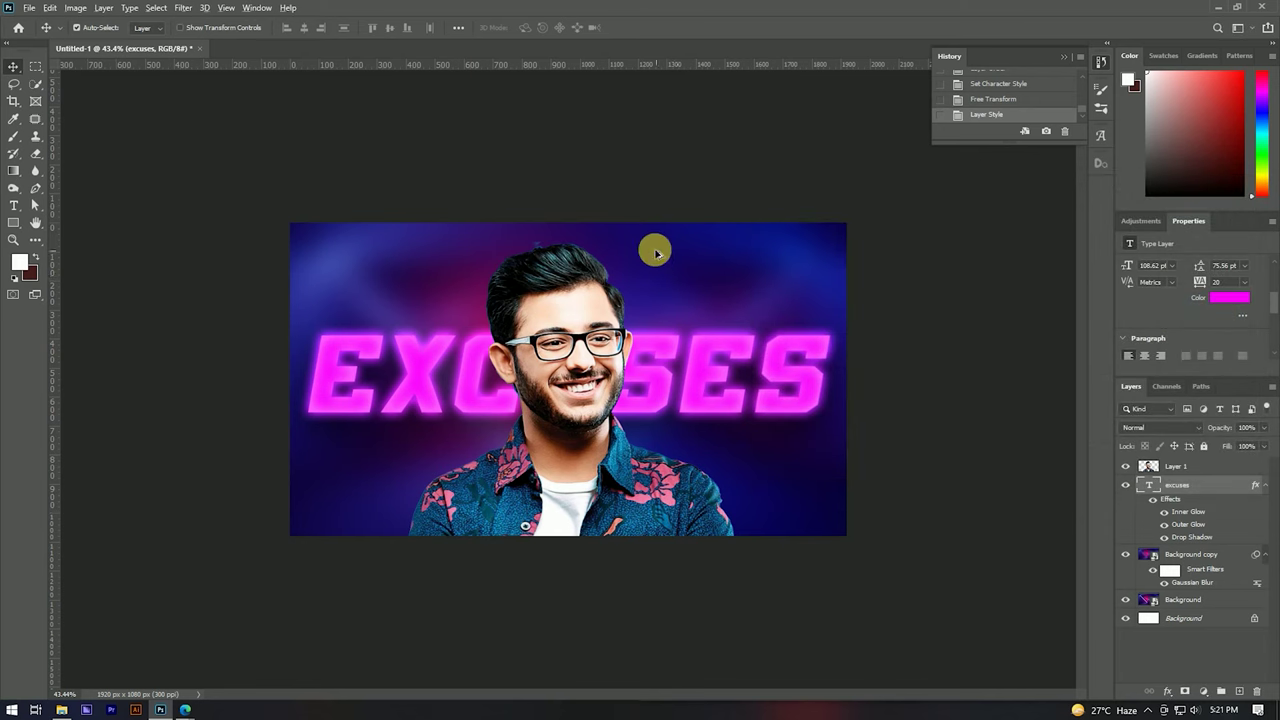
Step: Hide the cut-out man layer to reveal the blurred background
{"action": "scroll", "coordinate": [654, 250], "scroll_direction": "down", "scroll_amount": 5}
{"action": "scroll", "coordinate": [571, 330], "scroll_direction": "up", "scroll_amount": 3}
{"action": "scroll", "coordinate": [580, 450], "scroll_direction": "up", "scroll_amount": 4}
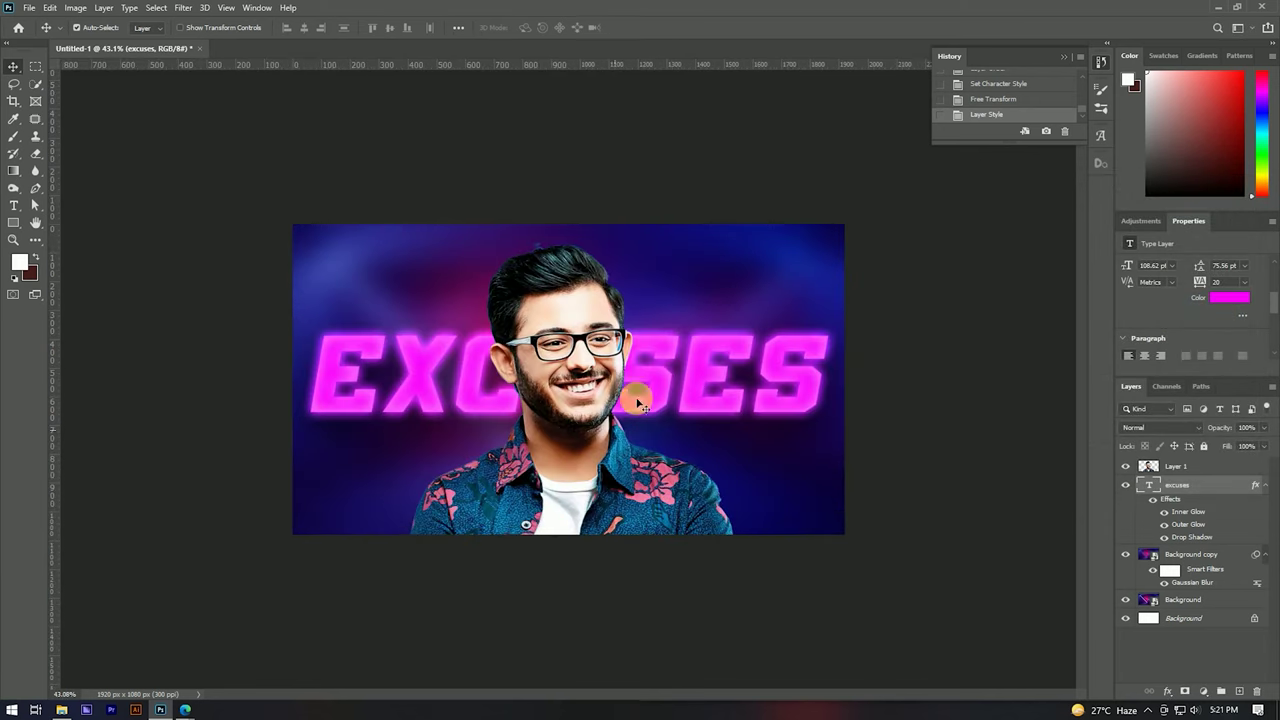
{"action": "scroll", "coordinate": [641, 403], "scroll_direction": "up", "scroll_amount": 5}
{"action": "scroll", "coordinate": [651, 323], "scroll_direction": "down", "scroll_amount": 4}
{"action": "scroll", "coordinate": [671, 268], "scroll_direction": "down", "scroll_amount": 1}
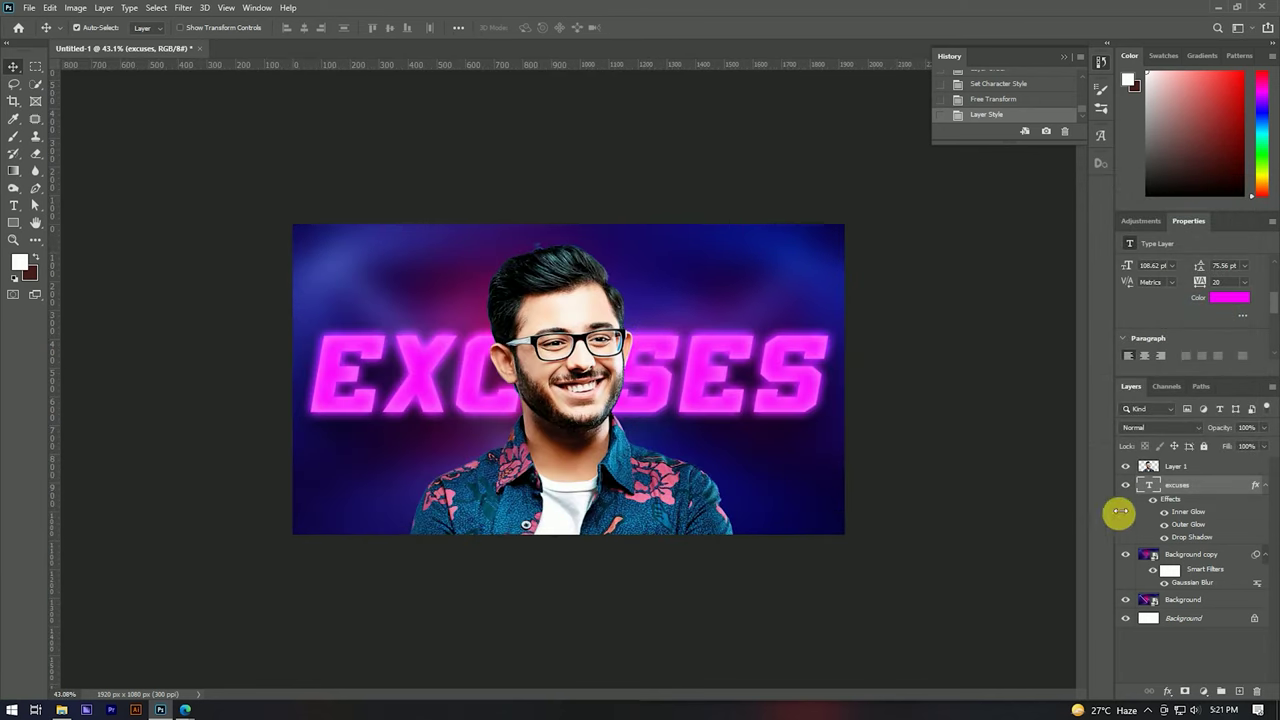
{"action": "left_click", "coordinate": [1183, 470]}
{"action": "type", "text": "Image"}
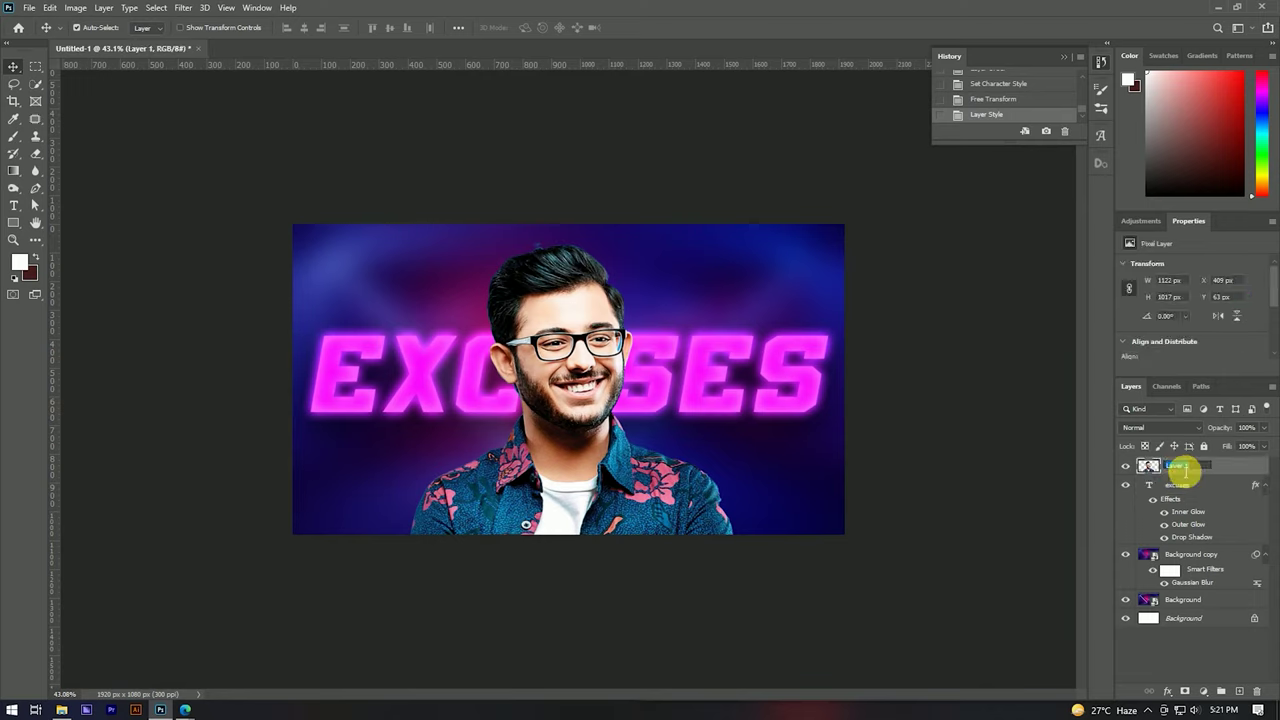
{"action": "left_click", "coordinate": [1126, 467]}
{"action": "left_click", "coordinate": [1126, 467]}
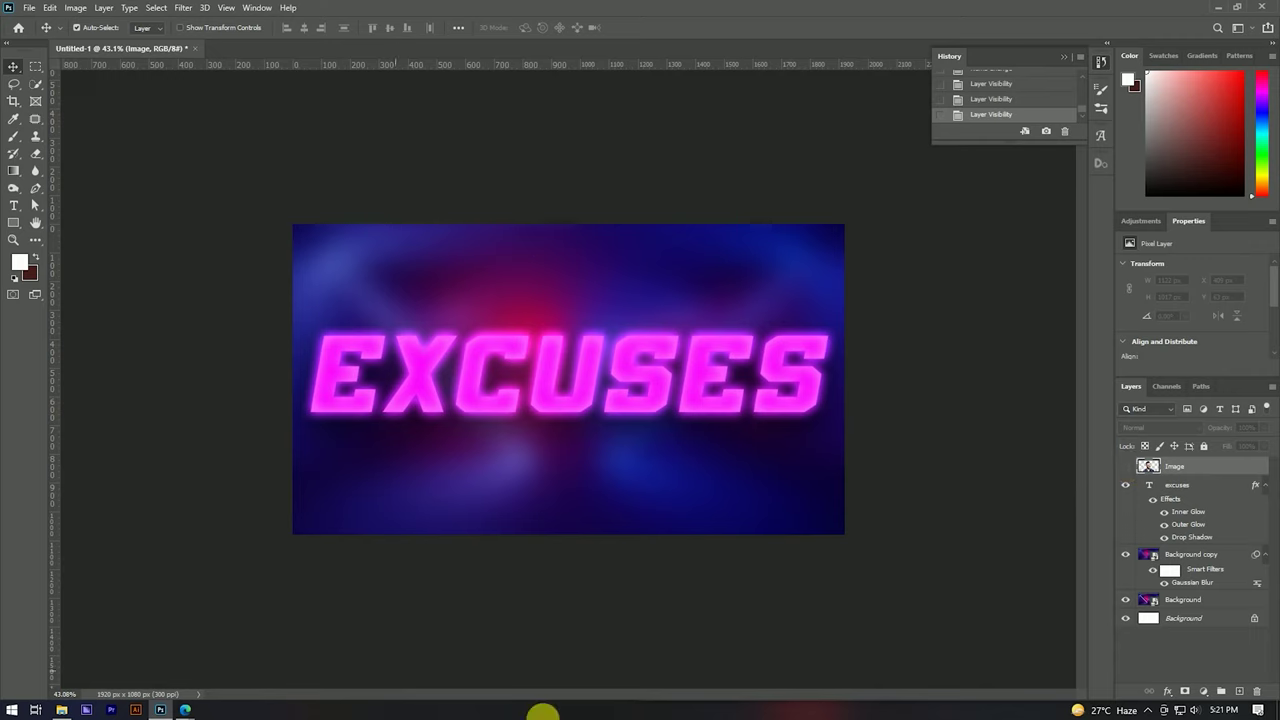
Step: Select the blurred Background copy layer and bring up the Filter menu
{"action": "scroll", "coordinate": [579, 324], "scroll_direction": "up", "scroll_amount": 3}
{"action": "scroll", "coordinate": [600, 289], "scroll_direction": "down", "scroll_amount": 3}
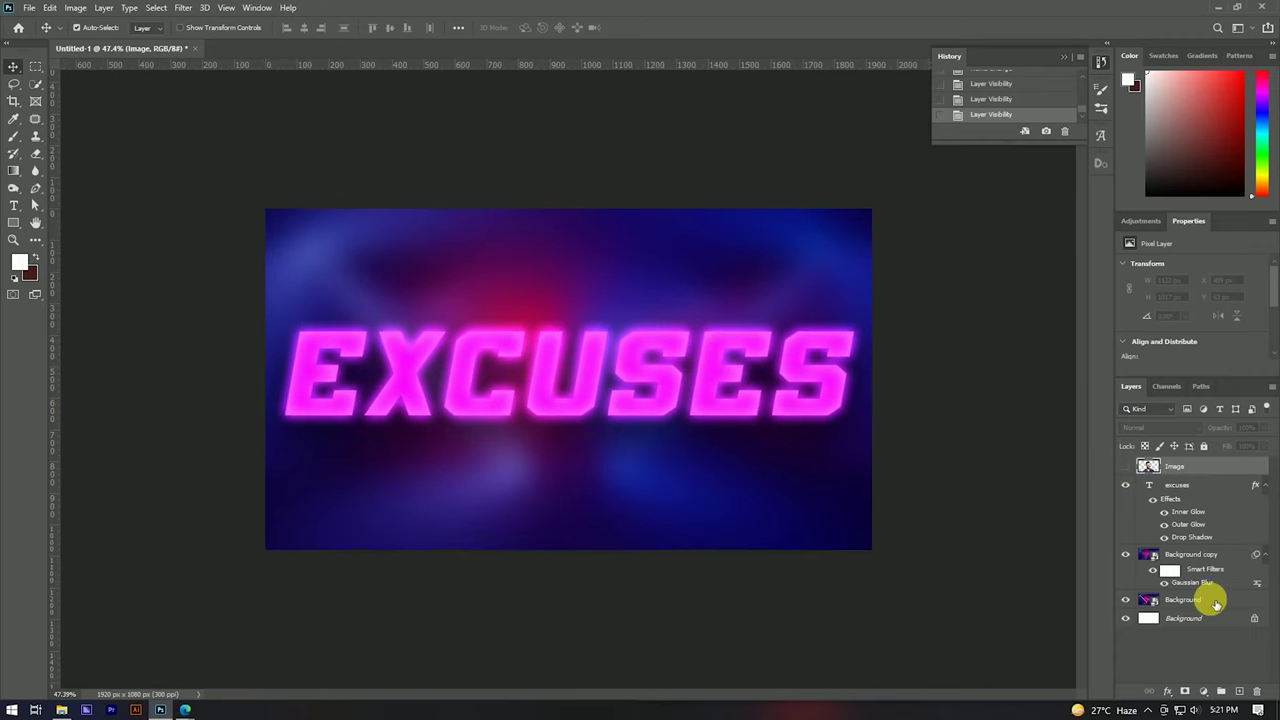
{"action": "left_click", "coordinate": [1213, 600]}
{"action": "left_click", "coordinate": [1203, 556]}
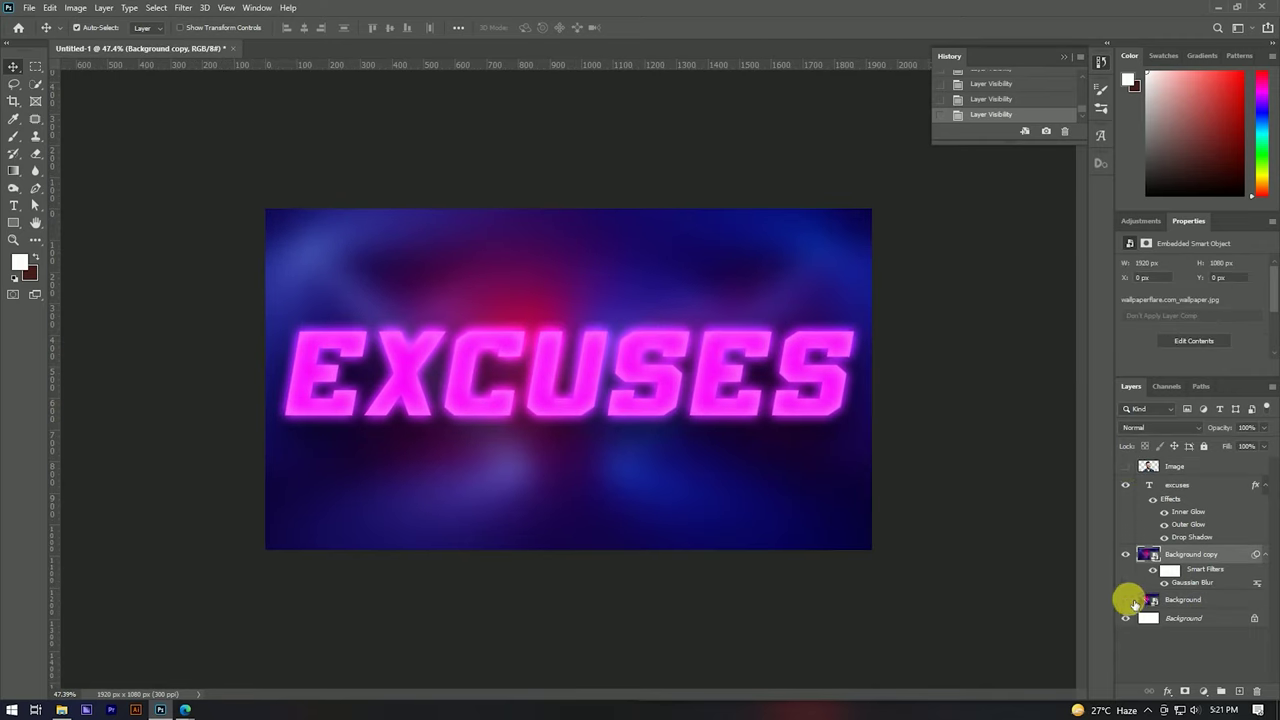
{"action": "left_click", "coordinate": [184, 10]}
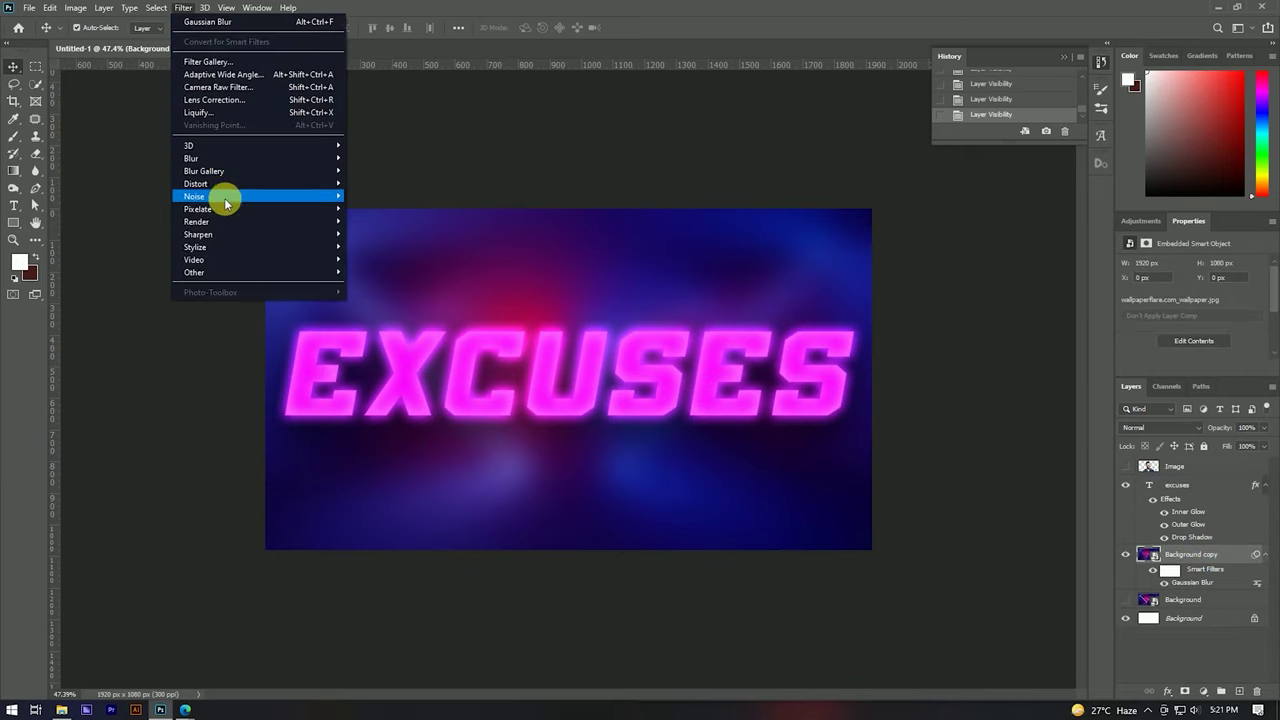
Step: In Camera Raw, cool the temperature, tint toward magenta, boost vibrance and brighten exposure
{"action": "left_click", "coordinate": [221, 88]}
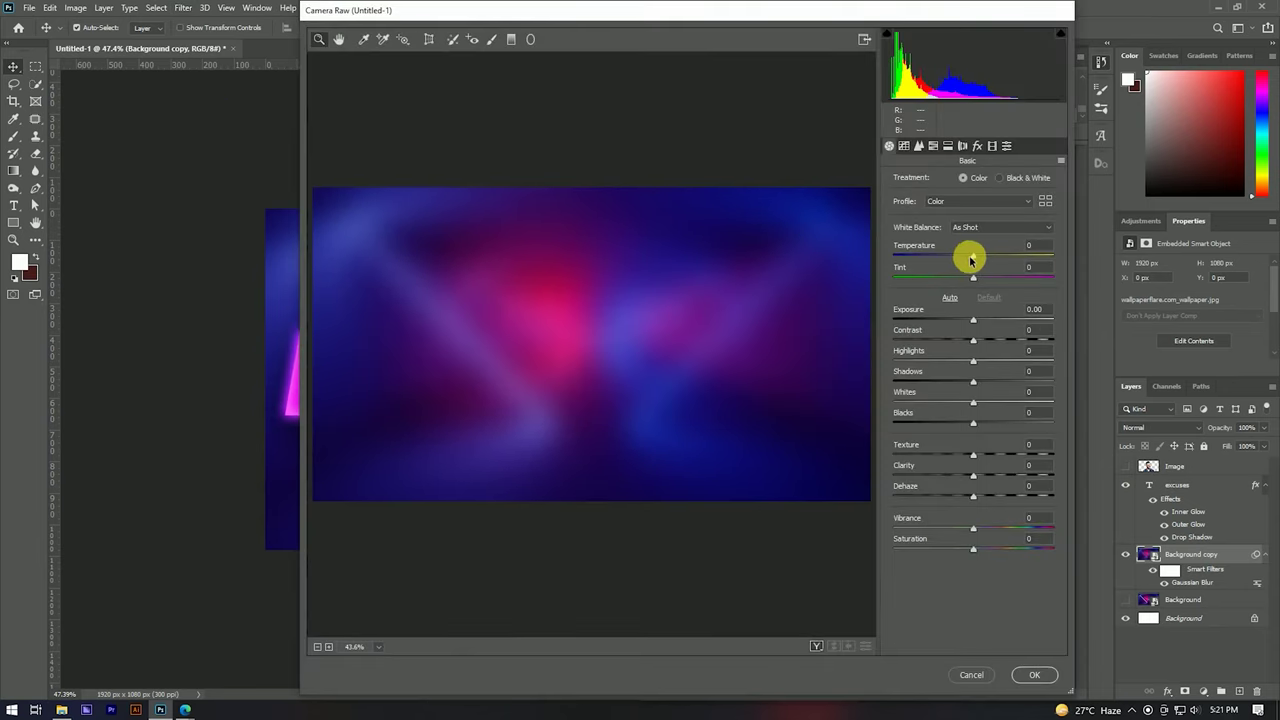
{"action": "left_click_drag", "start_coordinate": [967, 259], "coordinate": [968, 257]}
{"action": "left_click_drag", "start_coordinate": [973, 277], "coordinate": [988, 279]}
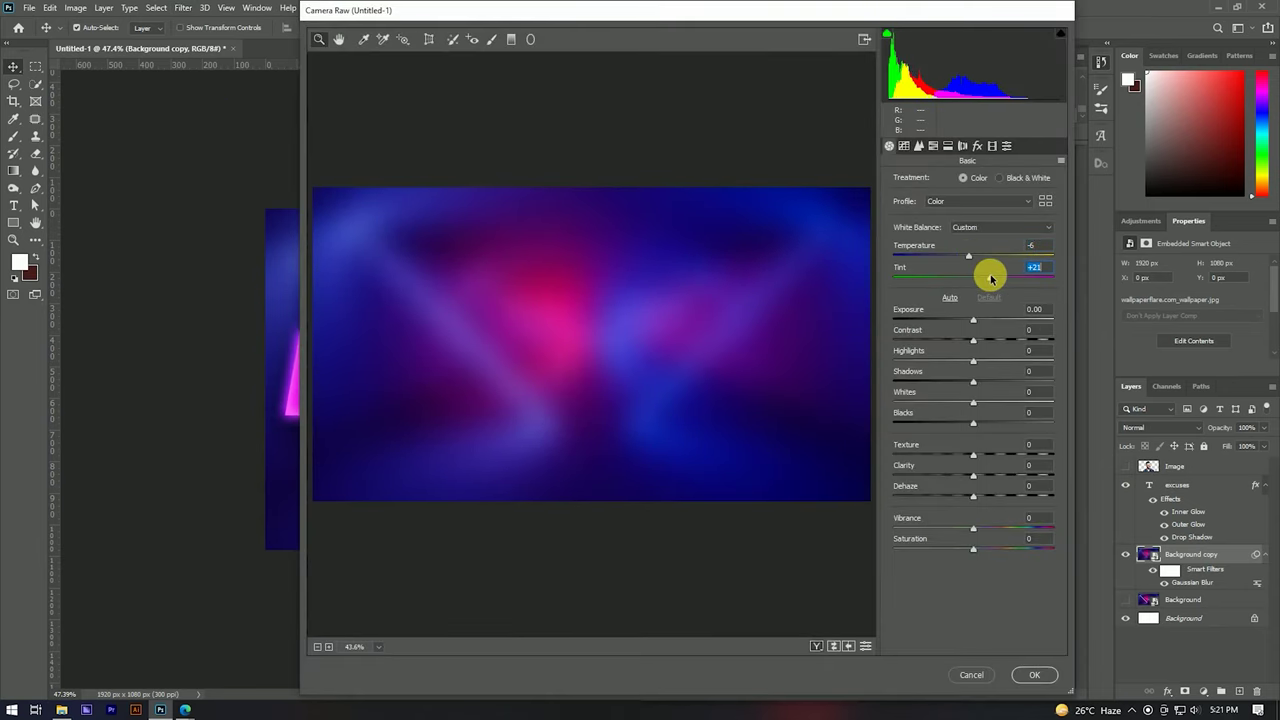
{"action": "left_click_drag", "start_coordinate": [978, 528], "coordinate": [986, 545]}
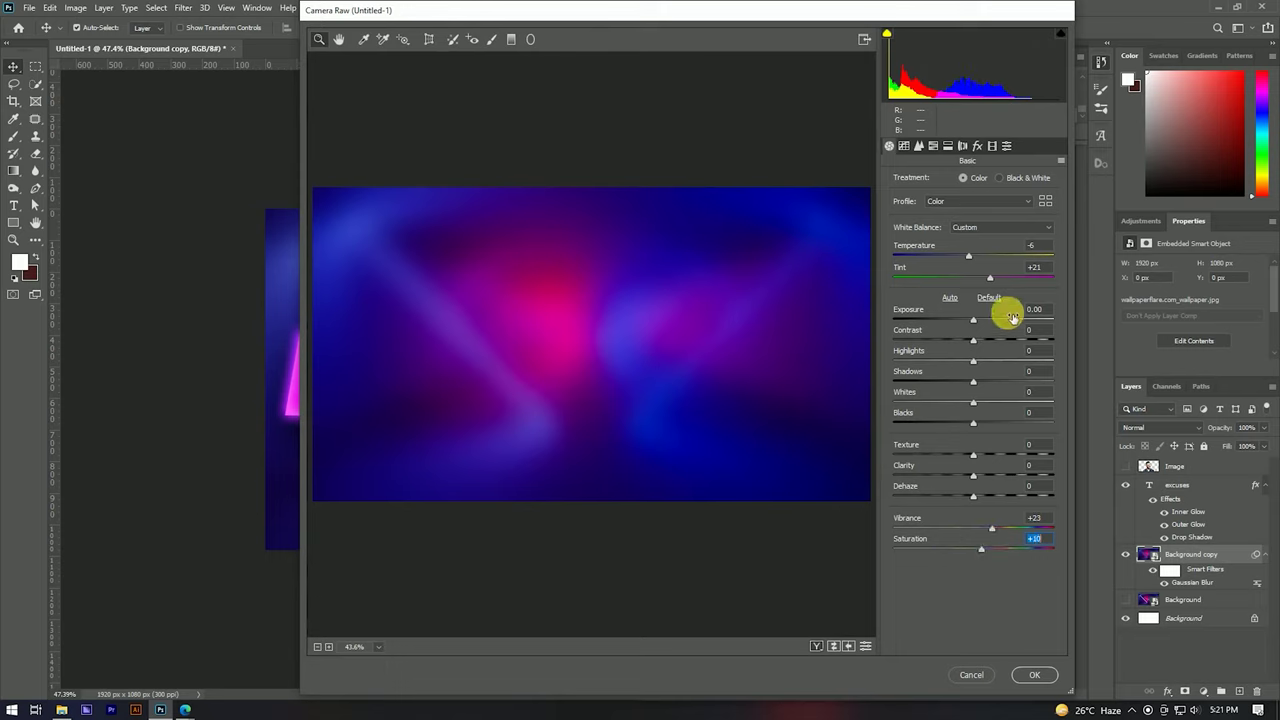
{"action": "left_click_drag", "start_coordinate": [975, 322], "coordinate": [981, 322]}
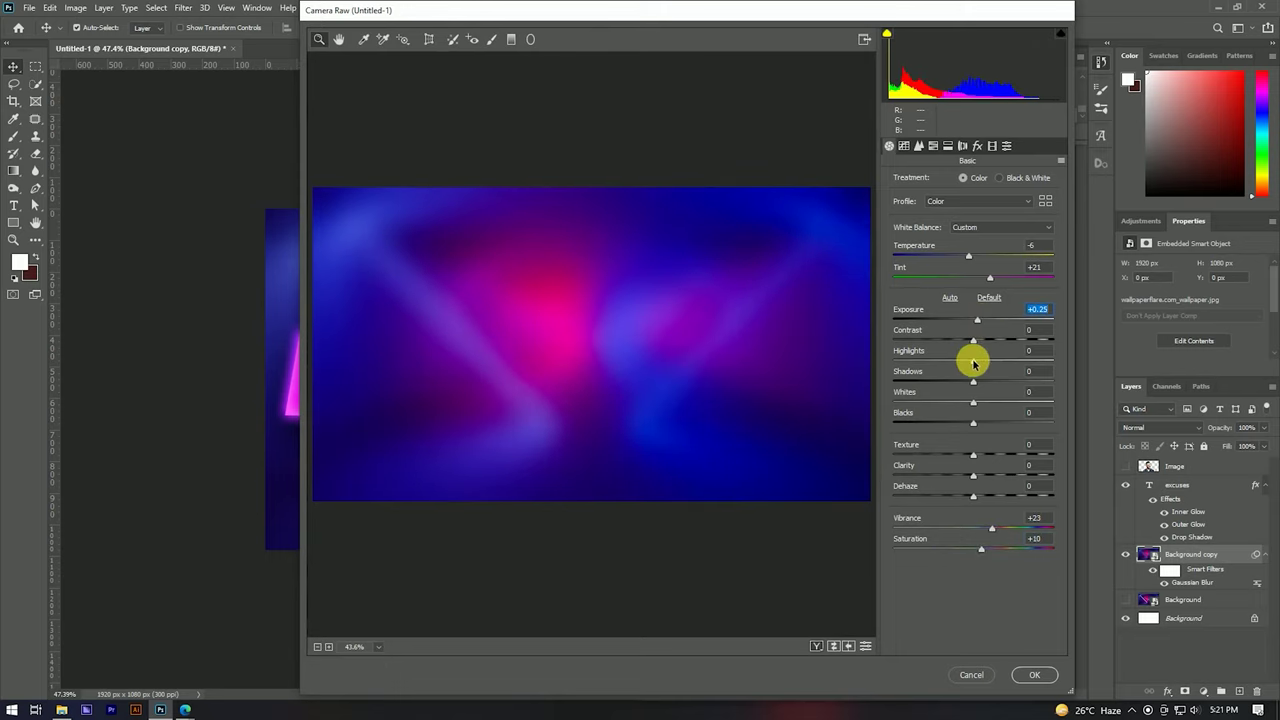
Step: Add a dark edge vignette, shift the red and blue calibration hues, and apply
{"action": "left_click", "coordinate": [977, 146]}
{"action": "left_click_drag", "start_coordinate": [986, 308], "coordinate": [955, 311]}
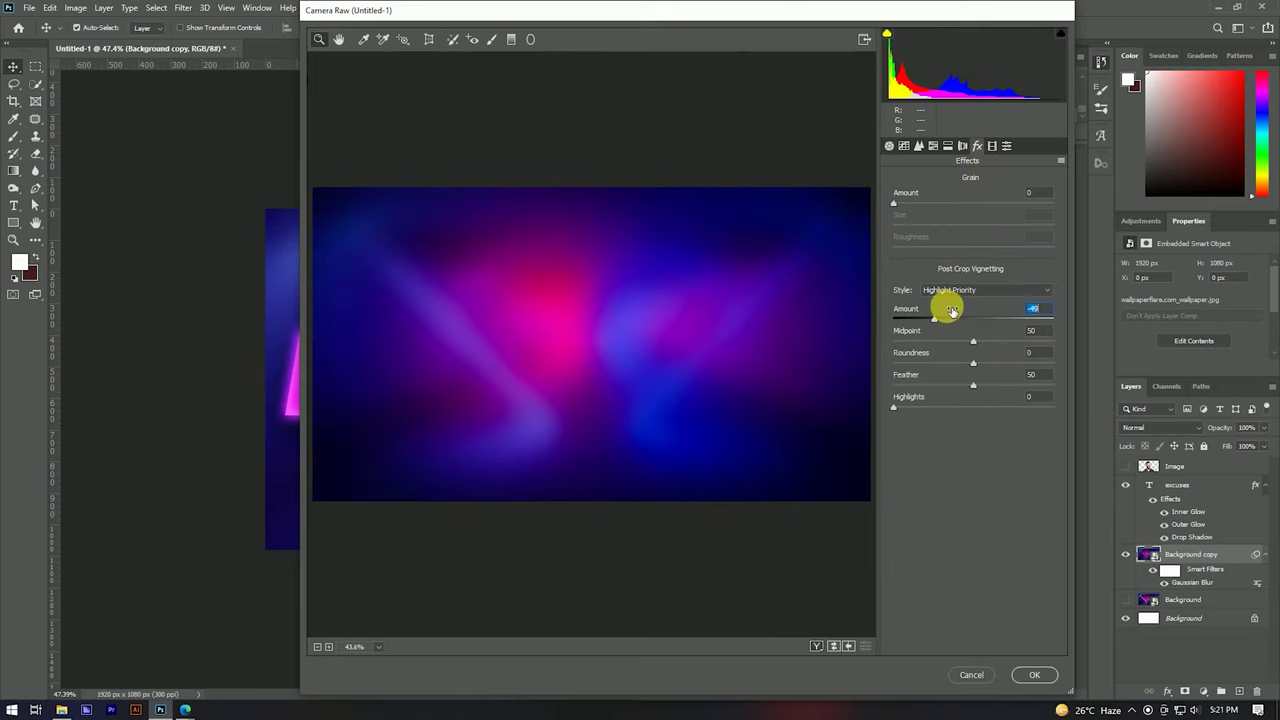
{"action": "left_click", "coordinate": [992, 147]}
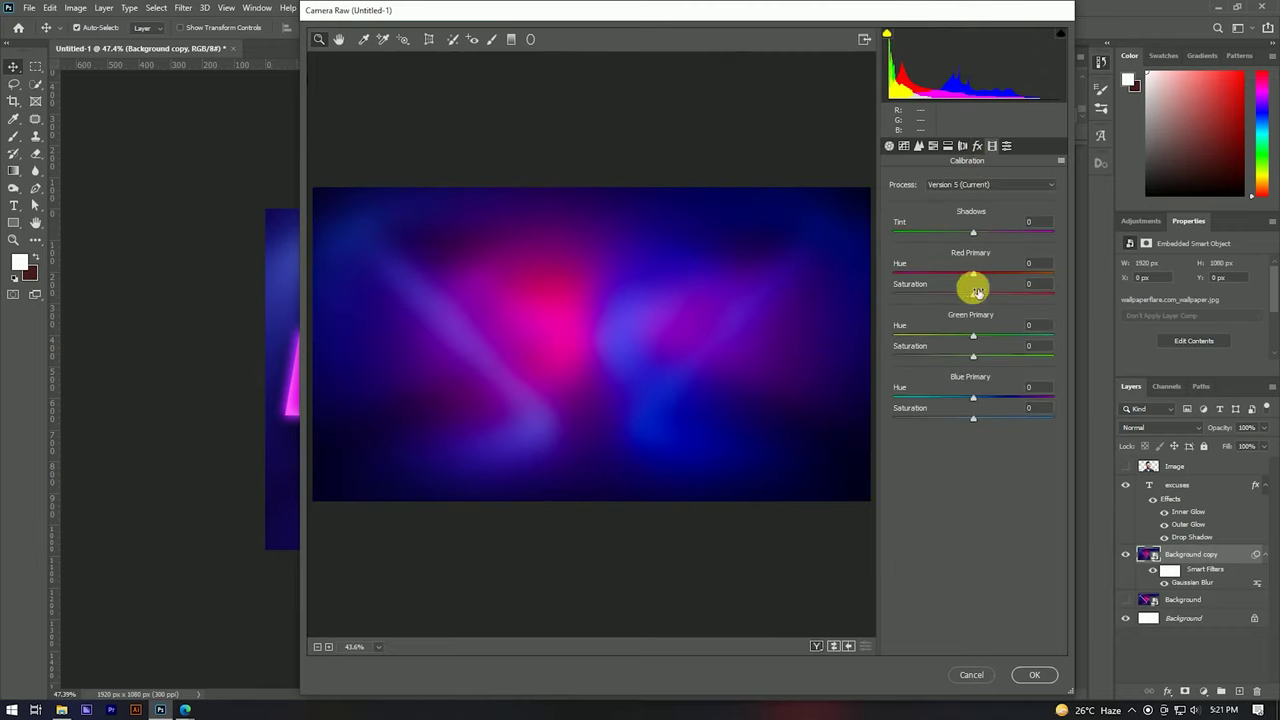
{"action": "left_click_drag", "start_coordinate": [958, 276], "coordinate": [954, 274]}
{"action": "left_click_drag", "start_coordinate": [973, 398], "coordinate": [957, 398]}
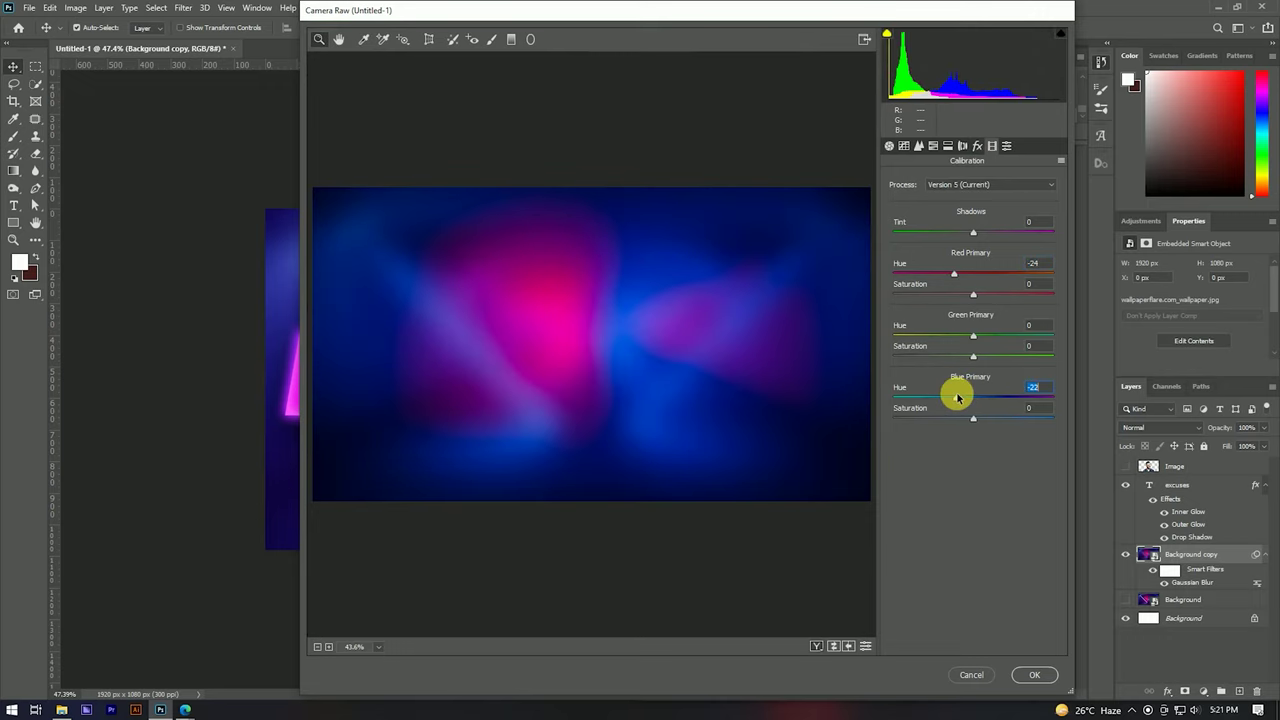
{"action": "left_click", "coordinate": [1034, 675]}
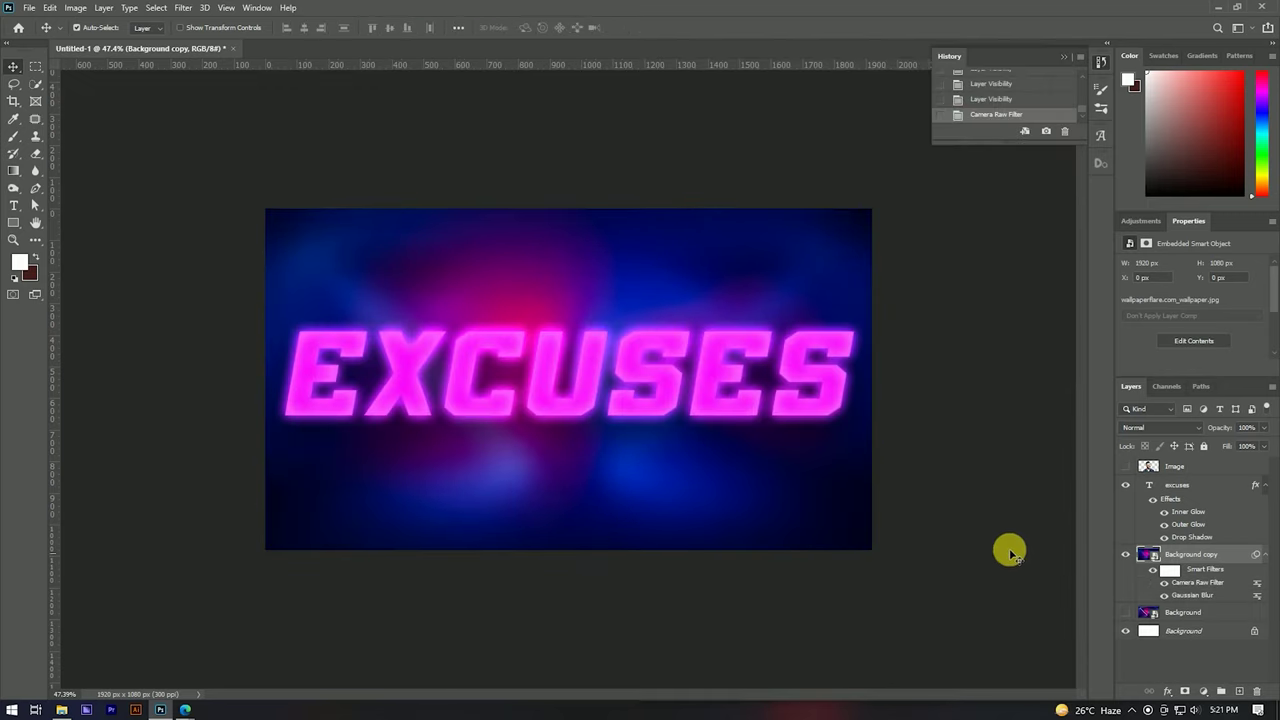
Step: Show the man layer again and duplicate Background copy as Background copy 2
{"action": "left_click", "coordinate": [1126, 466]}
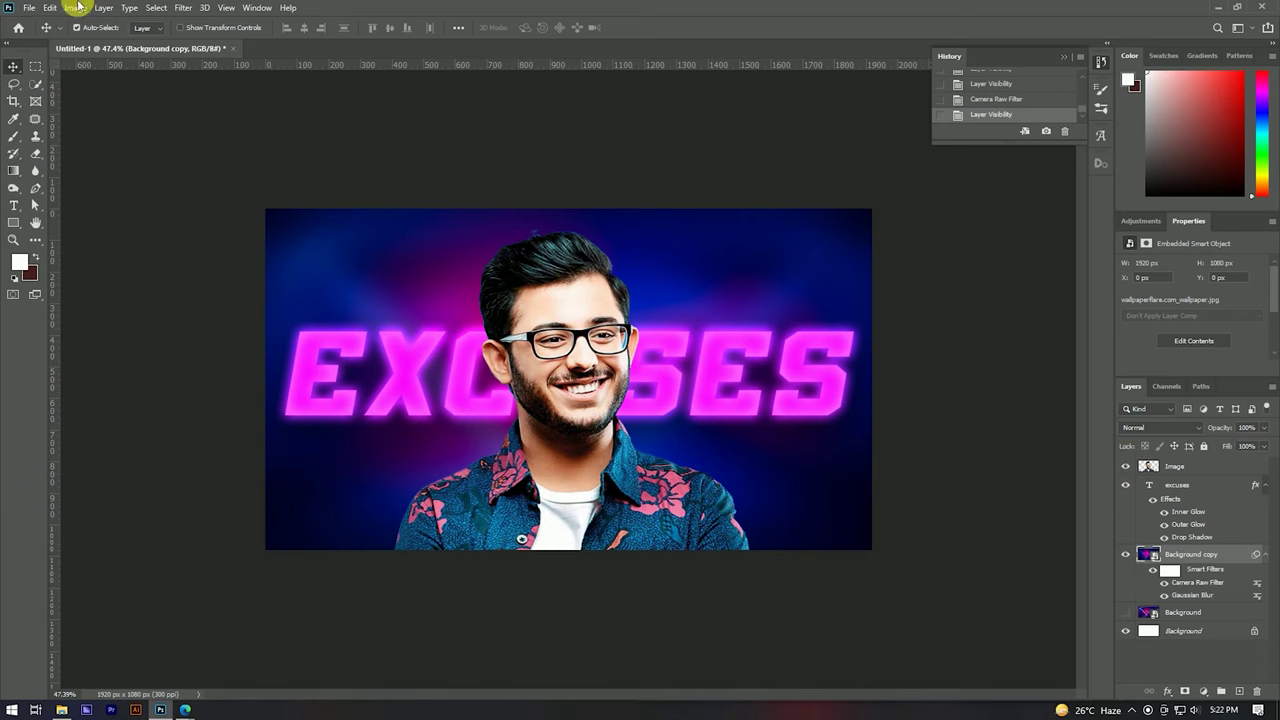
{"action": "scroll", "coordinate": [600, 300], "scroll_direction": "down", "scroll_amount": 2}
{"action": "scroll", "coordinate": [601, 302], "scroll_direction": "up", "scroll_amount": 2}
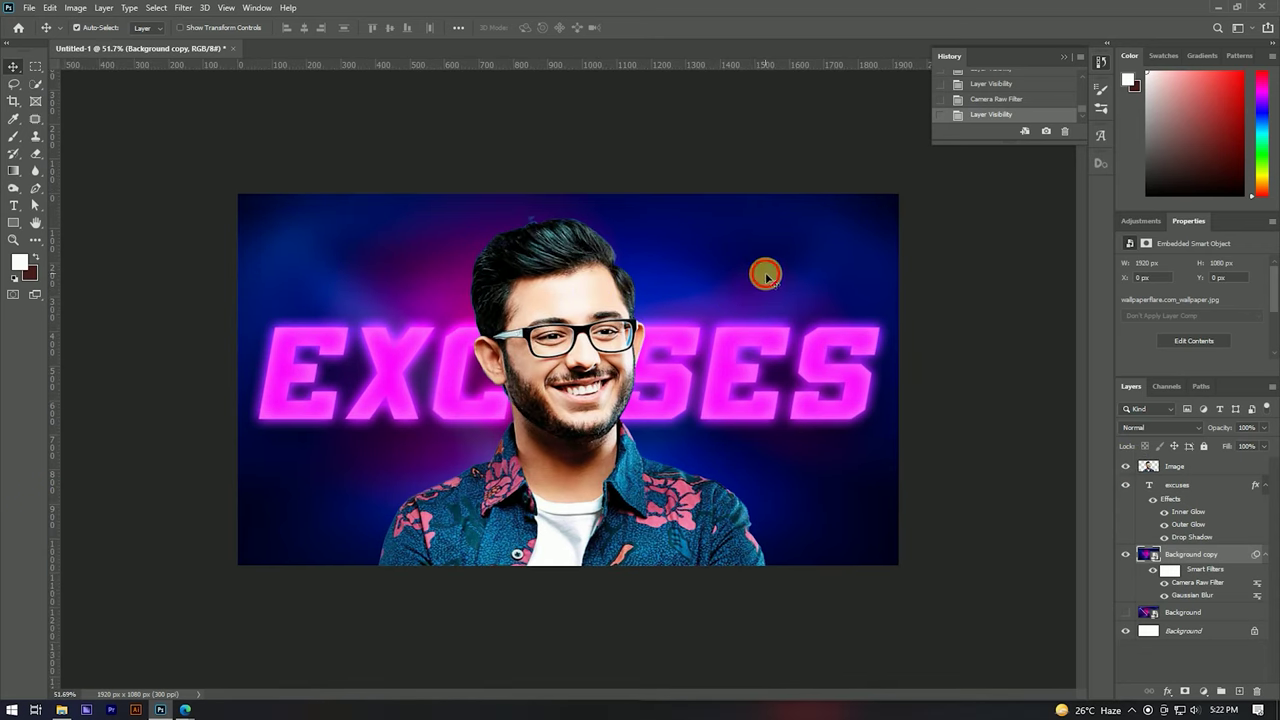
{"action": "right_click", "coordinate": [1236, 563]}
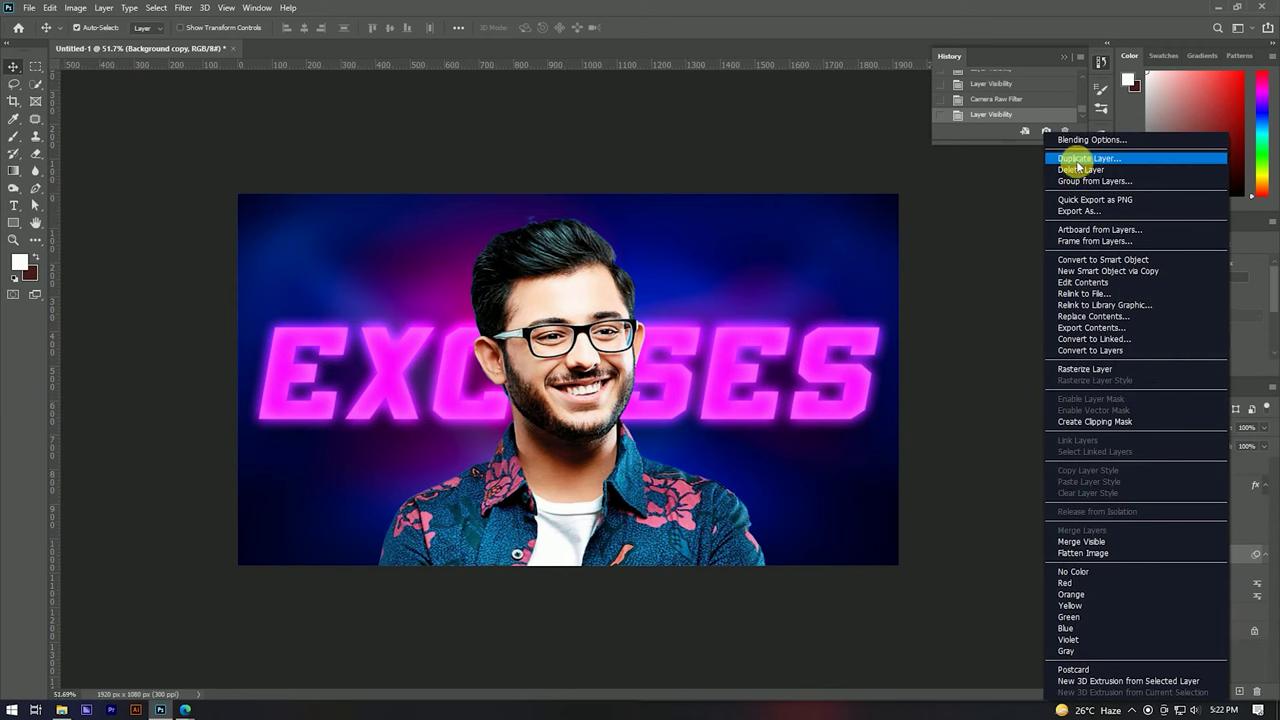
{"action": "left_click", "coordinate": [1078, 163]}
{"action": "left_click", "coordinate": [749, 200]}
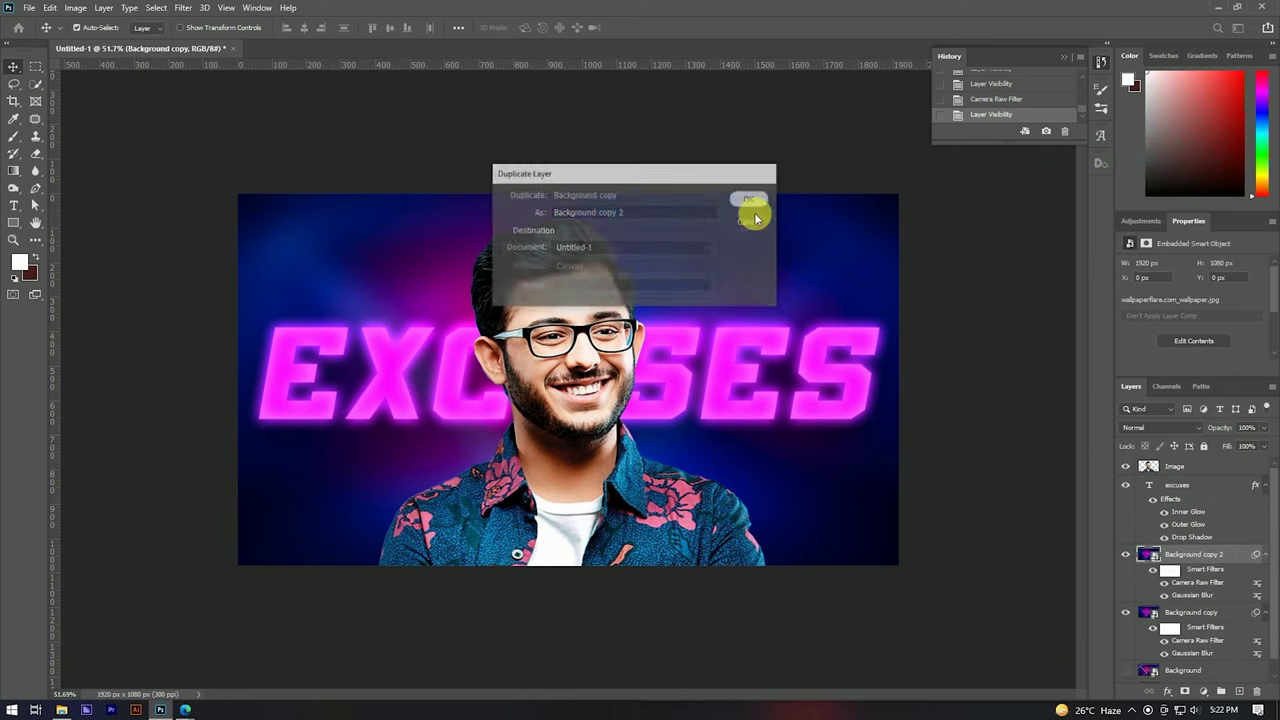
Step: Move Background copy 2 to the top of the stack, collapse its filters and mask it
{"action": "left_click_drag", "start_coordinate": [1203, 557], "coordinate": [1190, 460]}
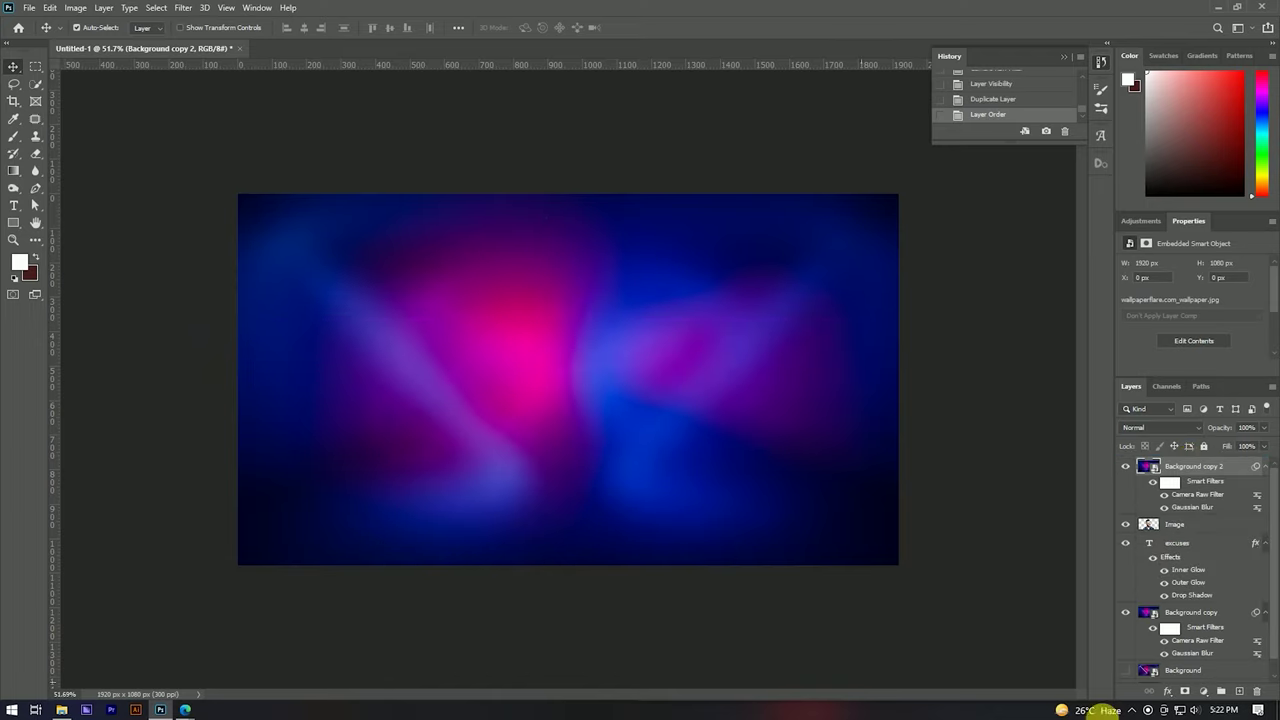
{"action": "left_click", "coordinate": [1267, 468]}
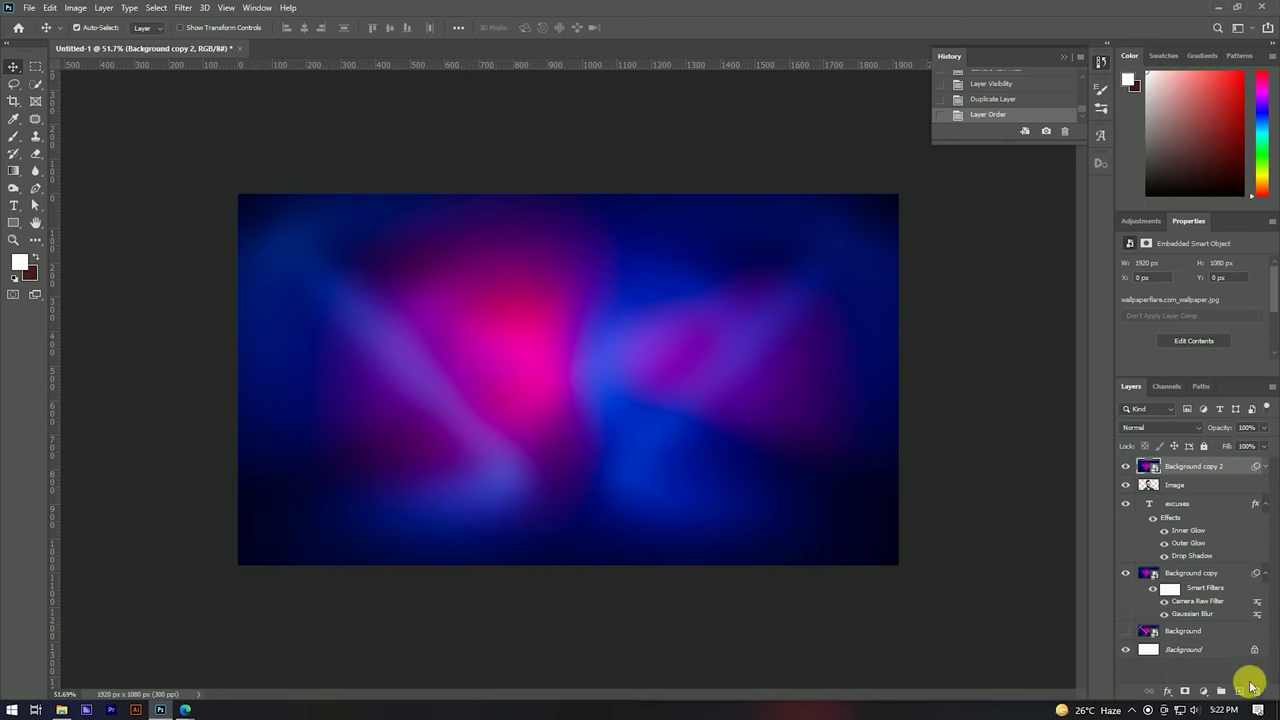
{"action": "left_click", "coordinate": [1186, 690]}
Step: Paint black on Background copy 2's mask over the man's face and the EXCUSES text
{"action": "key", "text": "b"}
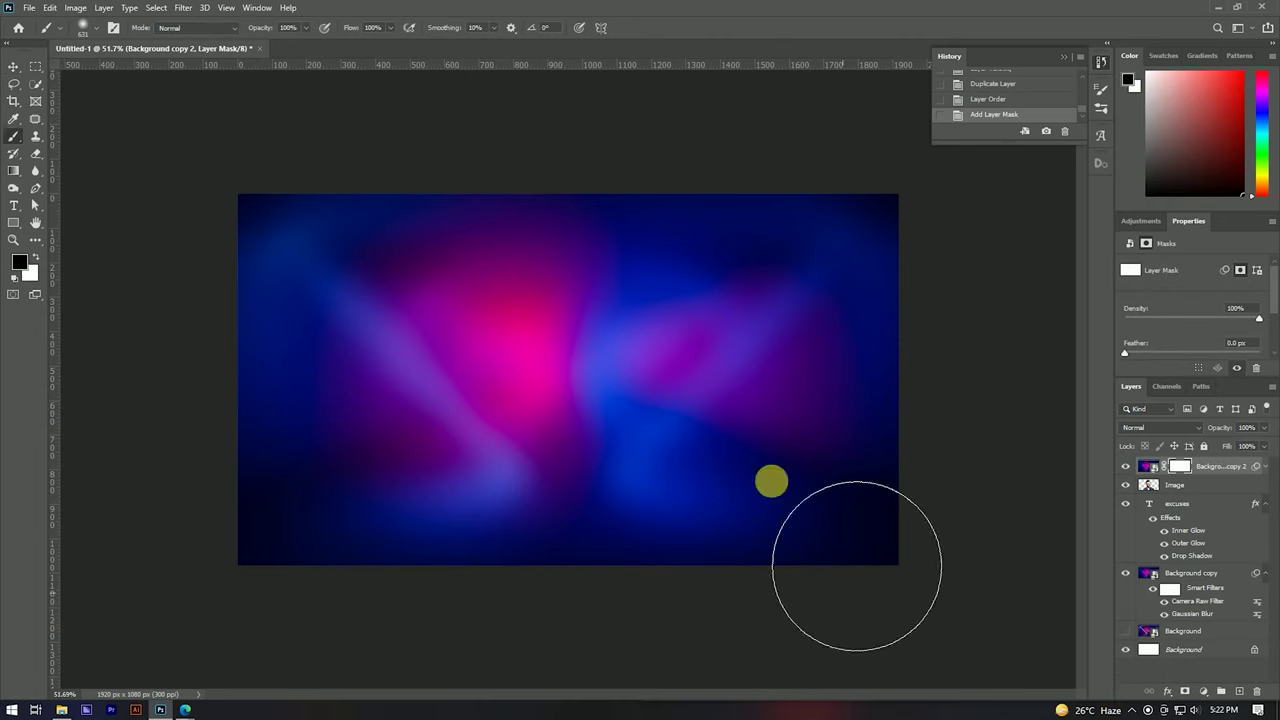
{"action": "mouse_move", "coordinate": [511, 409]}
{"action": "left_mouse_down"}
{"action": "mouse_move", "coordinate": [643, 400]}
{"action": "mouse_move", "coordinate": [814, 453]}
{"action": "mouse_move", "coordinate": [457, 471]}
{"action": "mouse_move", "coordinate": [457, 386]}
{"action": "mouse_move", "coordinate": [766, 380]}
{"action": "mouse_move", "coordinate": [855, 408]}
{"action": "mouse_move", "coordinate": [714, 380]}
{"action": "mouse_move", "coordinate": [608, 471]}
{"action": "mouse_move", "coordinate": [670, 310]}
{"action": "mouse_move", "coordinate": [638, 426]}
{"action": "mouse_move", "coordinate": [580, 491]}
{"action": "mouse_move", "coordinate": [380, 366]}
{"action": "mouse_move", "coordinate": [354, 263]}
{"action": "mouse_move", "coordinate": [608, 282]}
{"action": "mouse_move", "coordinate": [749, 394]}
{"action": "mouse_move", "coordinate": [691, 337]}
{"action": "mouse_move", "coordinate": [289, 380]}
{"action": "mouse_move", "coordinate": [410, 305]}
{"action": "left_mouse_up"}
{"action": "key", "text": "ctrl+minus"}
{"action": "key", "text": "ctrl+0"}
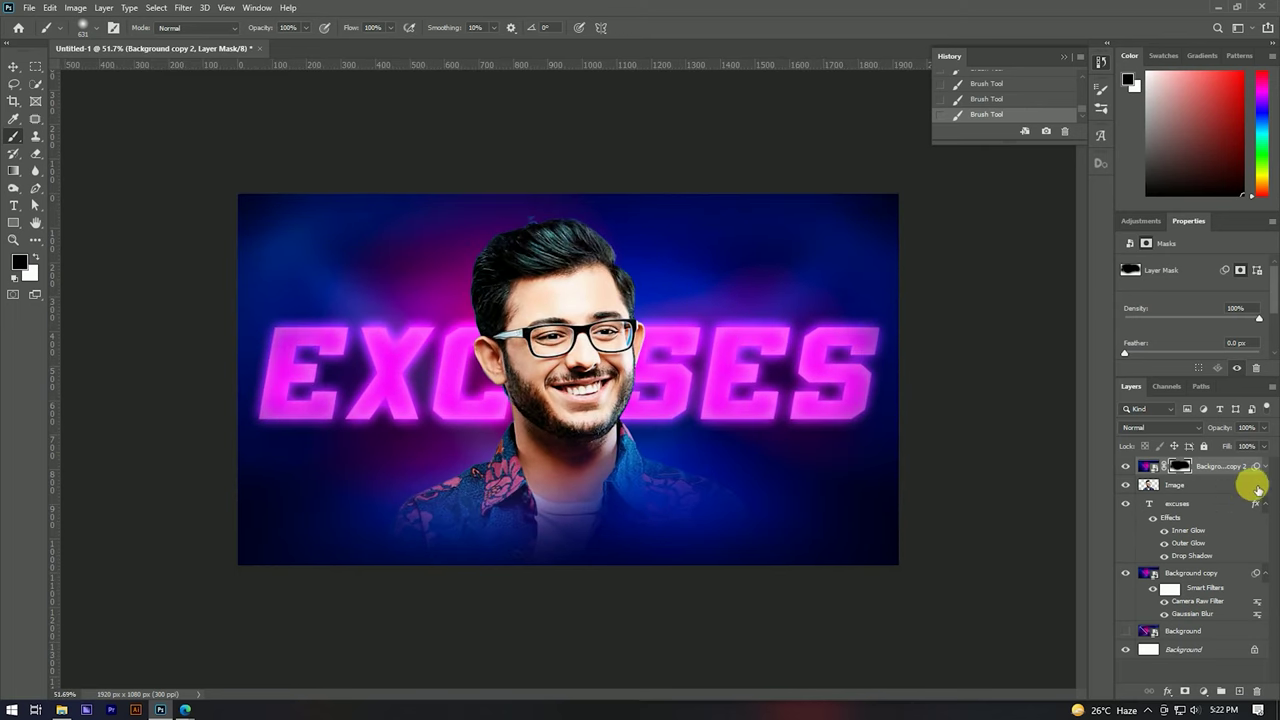
Step: Add a layer mask to the man's Image layer
{"action": "left_click", "coordinate": [1222, 487]}
{"action": "left_click", "coordinate": [1185, 691]}
{"action": "scroll", "coordinate": [586, 214], "scroll_direction": "up", "scroll_amount": 4}
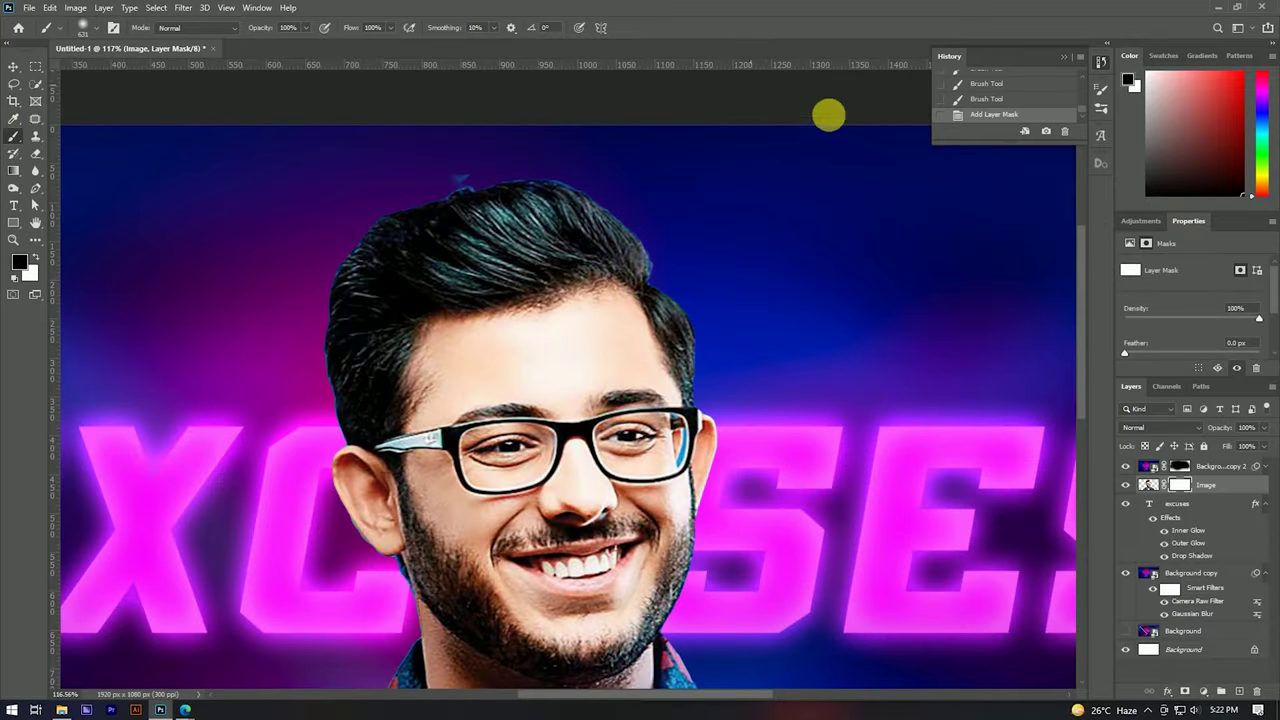
Step: With a small brush, mask out the stray patch and blue fringe along the hairline
{"action": "left_click_drag", "start_coordinate": [571, 266], "coordinate": [337, 266]}
{"action": "scroll", "coordinate": [477, 157], "scroll_direction": "up", "scroll_amount": 3}
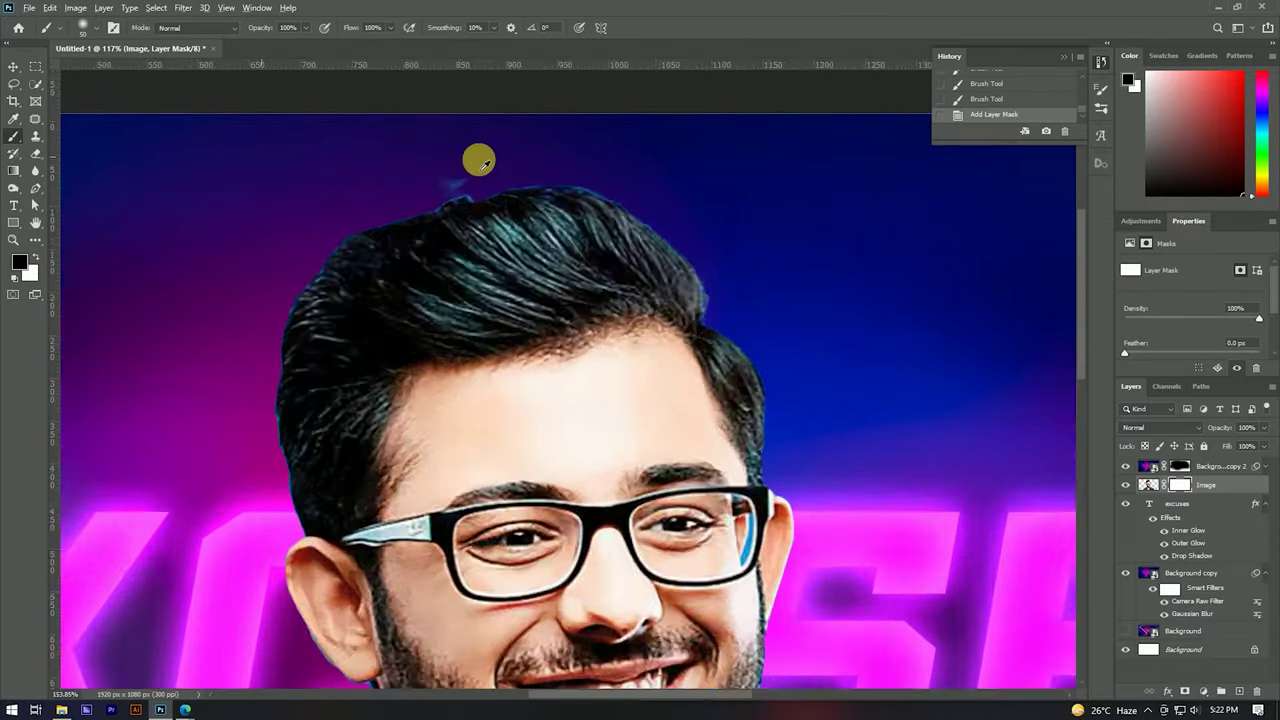
{"action": "scroll", "coordinate": [435, 168], "scroll_direction": "up", "scroll_amount": 3}
{"action": "left_click_drag", "start_coordinate": [423, 251], "coordinate": [480, 251]}
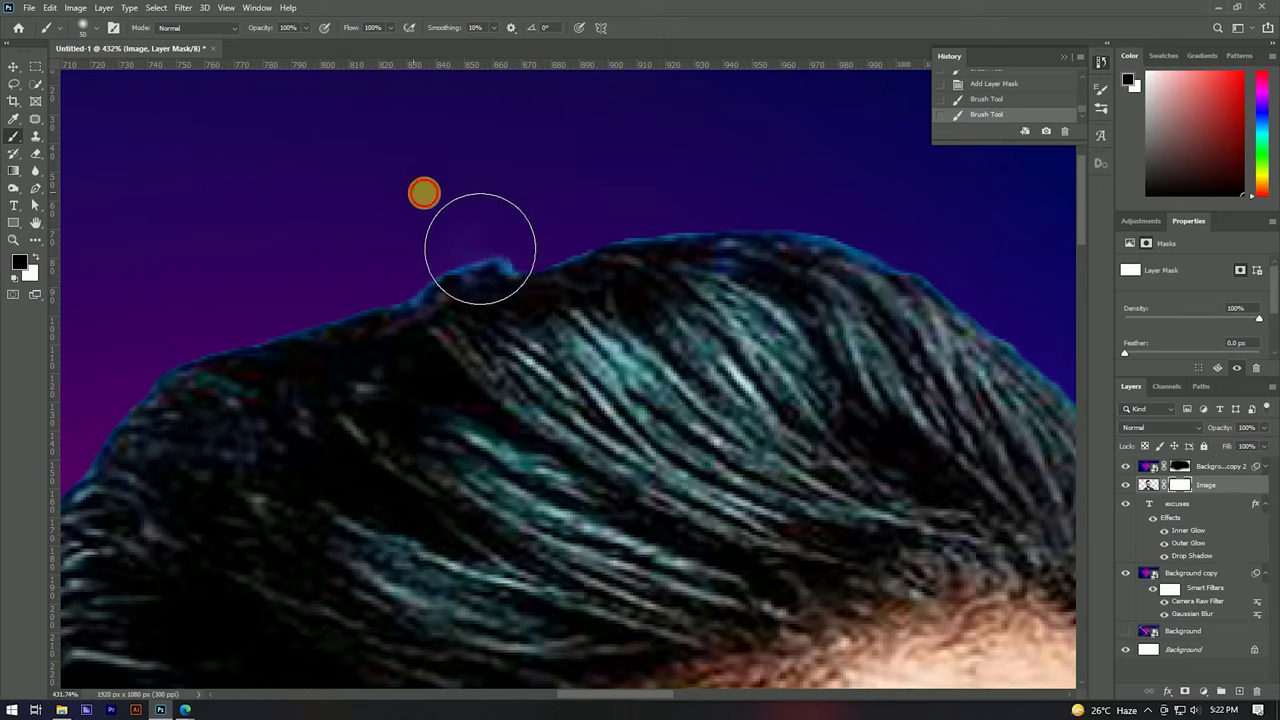
{"action": "left_click_drag", "start_coordinate": [500, 200], "coordinate": [475, 200]}
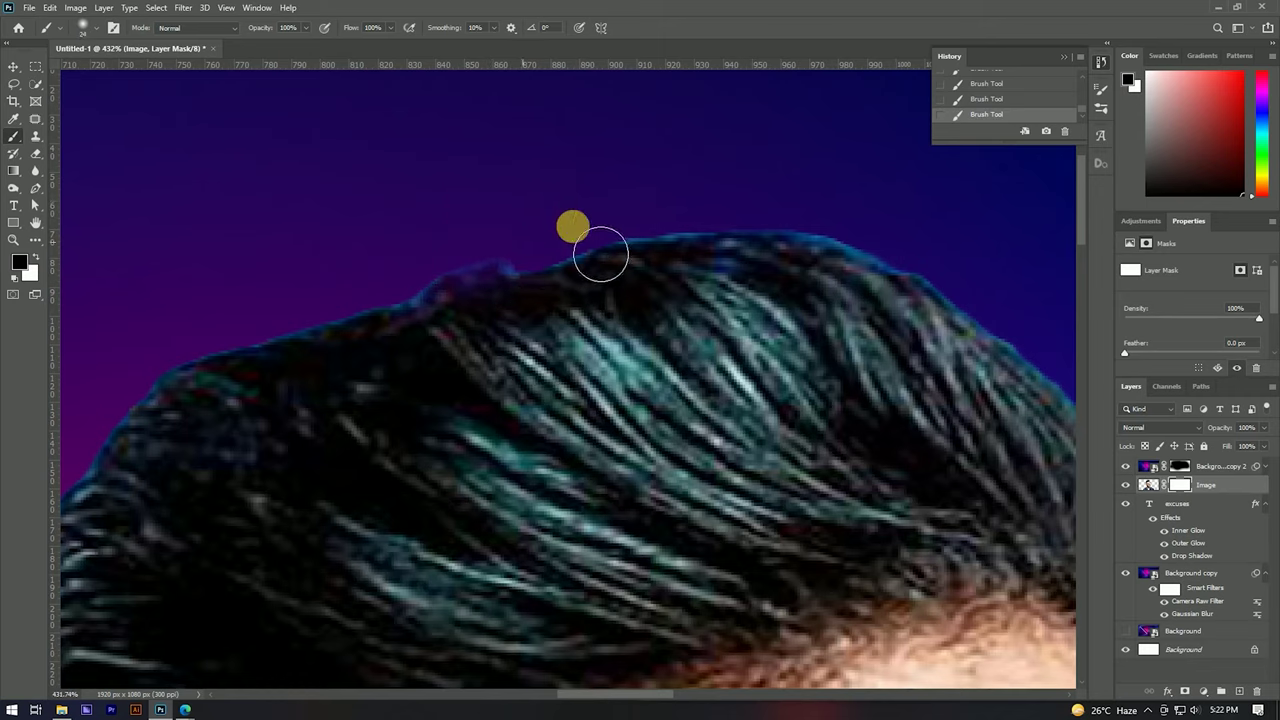
{"action": "left_click_drag", "start_coordinate": [677, 234], "coordinate": [829, 237]}
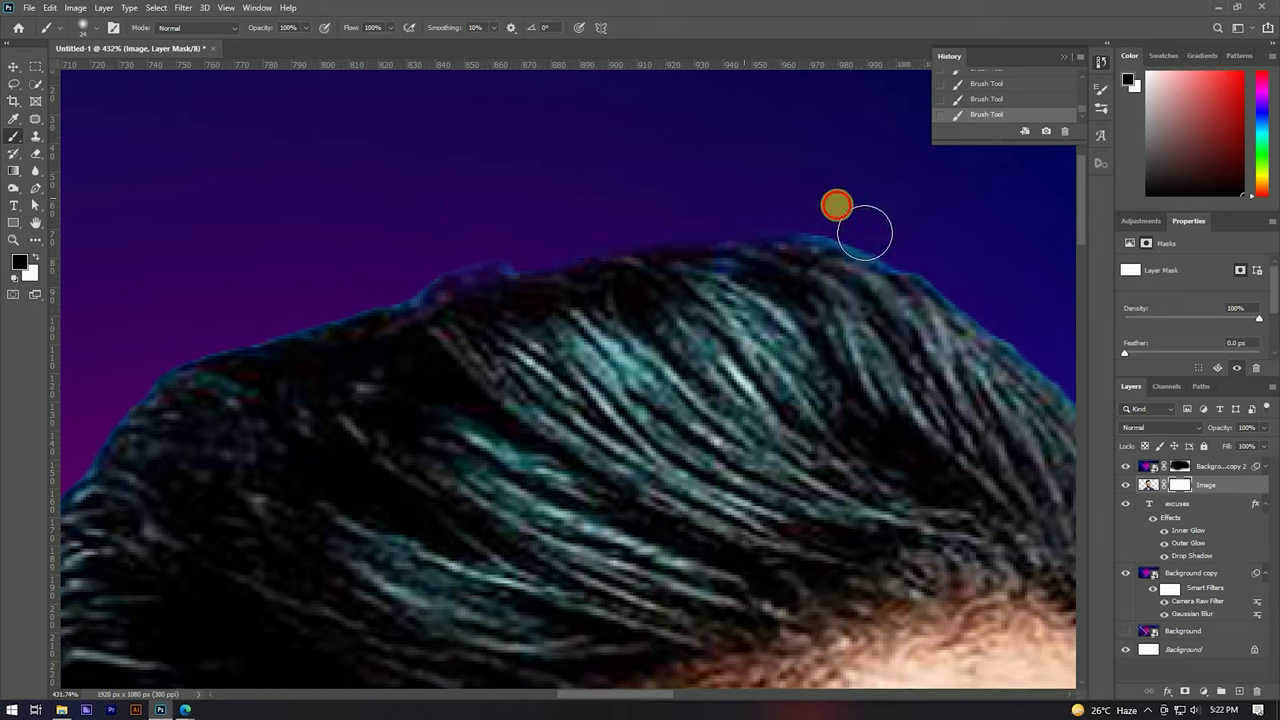
{"action": "left_click_drag", "start_coordinate": [849, 226], "coordinate": [737, 203]}
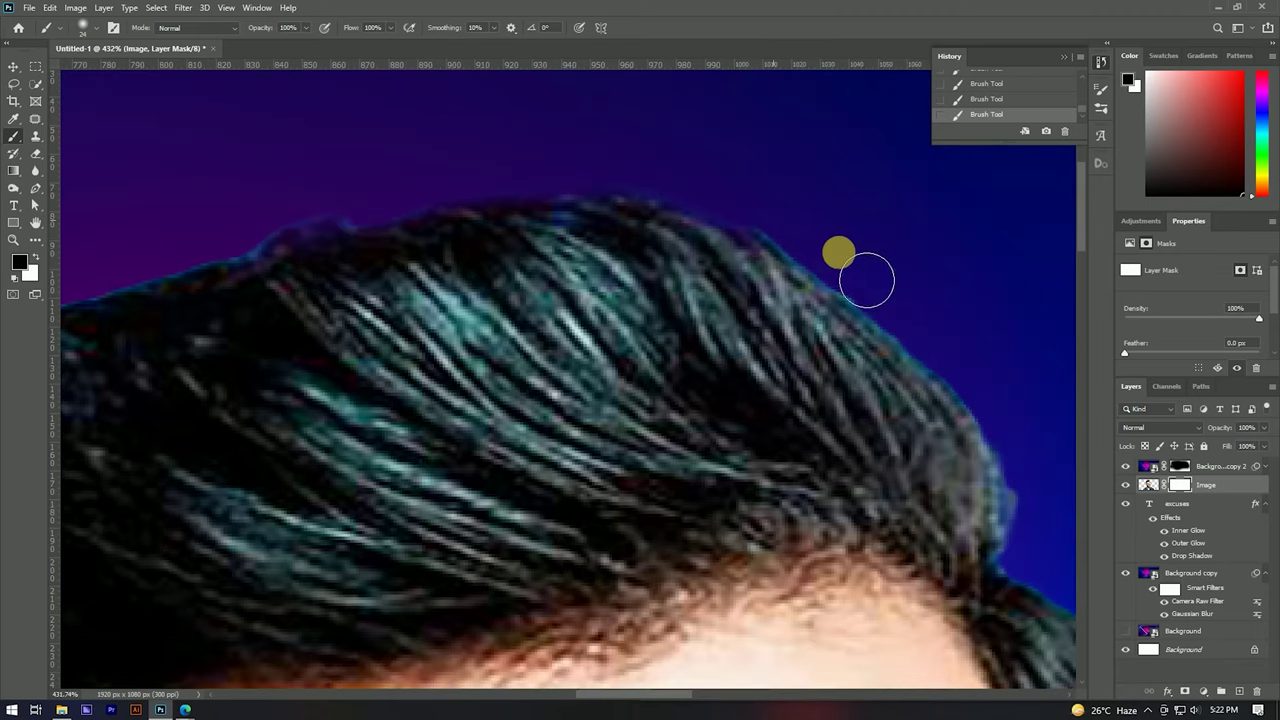
{"action": "left_click_drag", "start_coordinate": [860, 279], "coordinate": [1056, 540]}
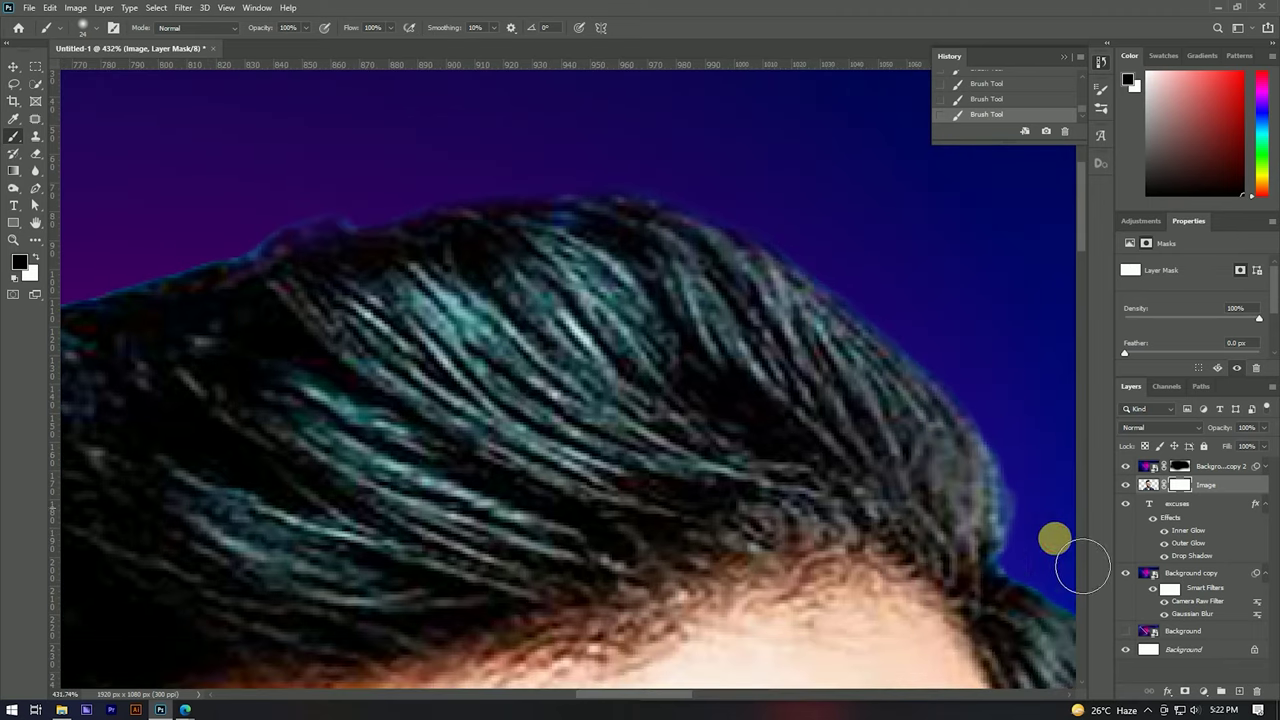
{"action": "mouse_move", "coordinate": [309, 274]}
{"action": "left_mouse_down"}
{"action": "mouse_move", "coordinate": [529, 206]}
{"action": "mouse_move", "coordinate": [654, 211]}
{"action": "mouse_move", "coordinate": [708, 195]}
{"action": "mouse_move", "coordinate": [308, 302]}
{"action": "mouse_move", "coordinate": [351, 294]}
{"action": "mouse_move", "coordinate": [283, 343]}
{"action": "mouse_move", "coordinate": [161, 480]}
{"action": "left_mouse_up"}
{"action": "mouse_move", "coordinate": [249, 394]}
{"action": "left_mouse_down"}
{"action": "mouse_move", "coordinate": [349, 277]}
{"action": "mouse_move", "coordinate": [287, 396]}
{"action": "mouse_move", "coordinate": [271, 557]}
{"action": "mouse_move", "coordinate": [323, 357]}
{"action": "mouse_move", "coordinate": [323, 491]}
{"action": "mouse_move", "coordinate": [346, 594]}
{"action": "mouse_move", "coordinate": [333, 530]}
{"action": "mouse_move", "coordinate": [343, 303]}
{"action": "mouse_move", "coordinate": [383, 488]}
{"action": "left_mouse_up"}
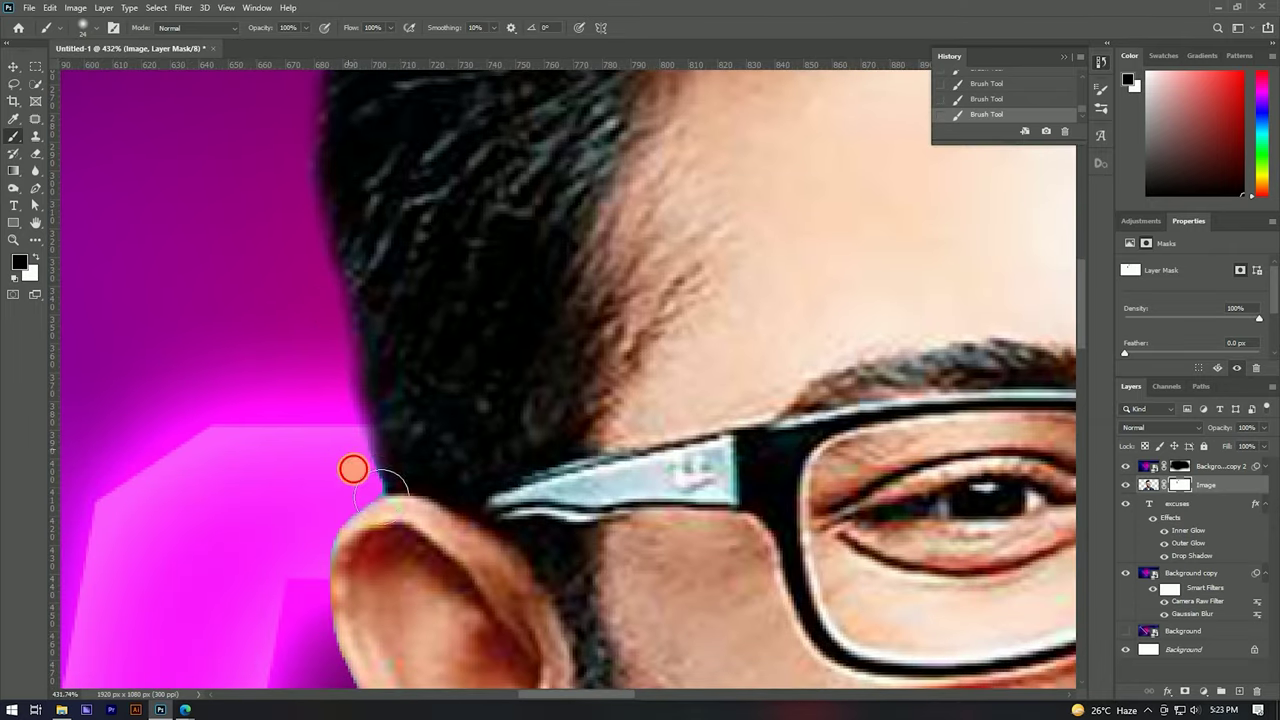
Step: Shrink the brush to 14 px and clean the ear, beard, neck and shirt edges
{"action": "key", "text": "bracketleft"}
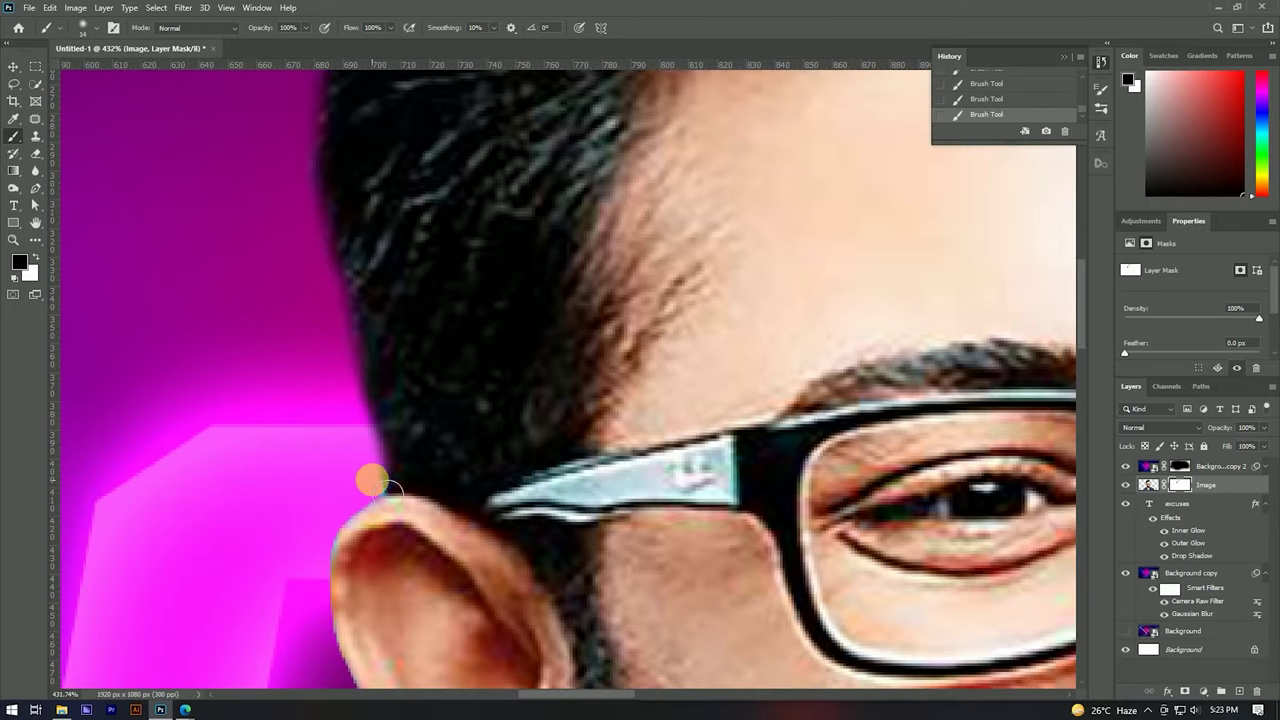
{"action": "mouse_move", "coordinate": [386, 492]}
{"action": "left_mouse_down"}
{"action": "mouse_move", "coordinate": [333, 560]}
{"action": "mouse_move", "coordinate": [348, 378]}
{"action": "left_mouse_up"}
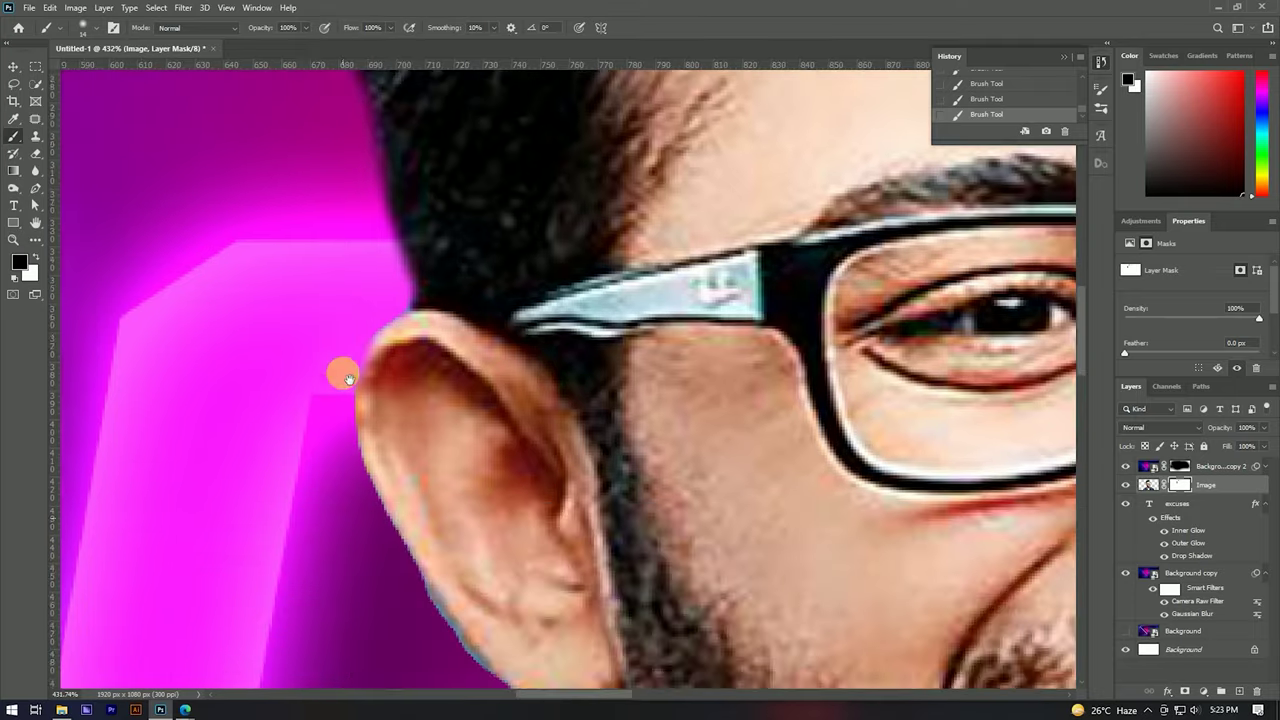
{"action": "mouse_move", "coordinate": [368, 453]}
{"action": "left_mouse_down"}
{"action": "mouse_move", "coordinate": [355, 357]}
{"action": "mouse_move", "coordinate": [457, 485]}
{"action": "mouse_move", "coordinate": [539, 511]}
{"action": "mouse_move", "coordinate": [551, 569]}
{"action": "mouse_move", "coordinate": [486, 343]}
{"action": "left_mouse_up"}
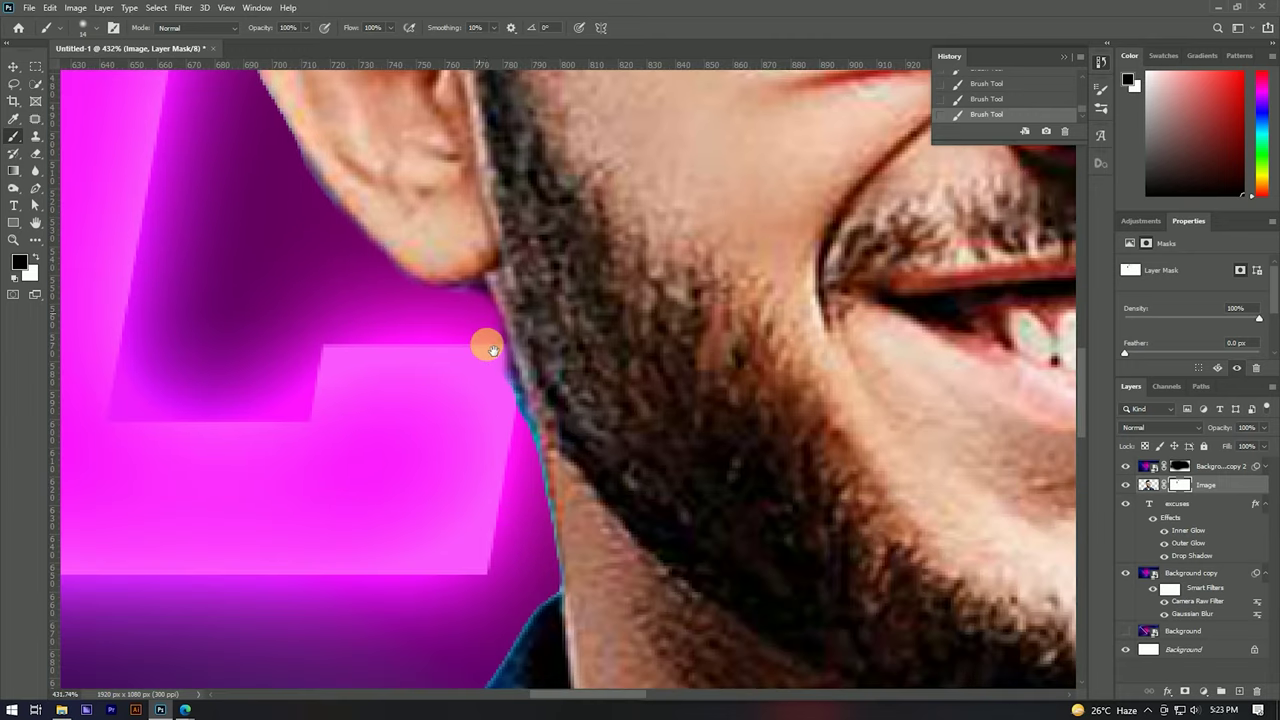
{"action": "left_click_drag", "start_coordinate": [546, 512], "coordinate": [557, 578]}
{"action": "left_click_drag", "start_coordinate": [487, 311], "coordinate": [518, 384]}
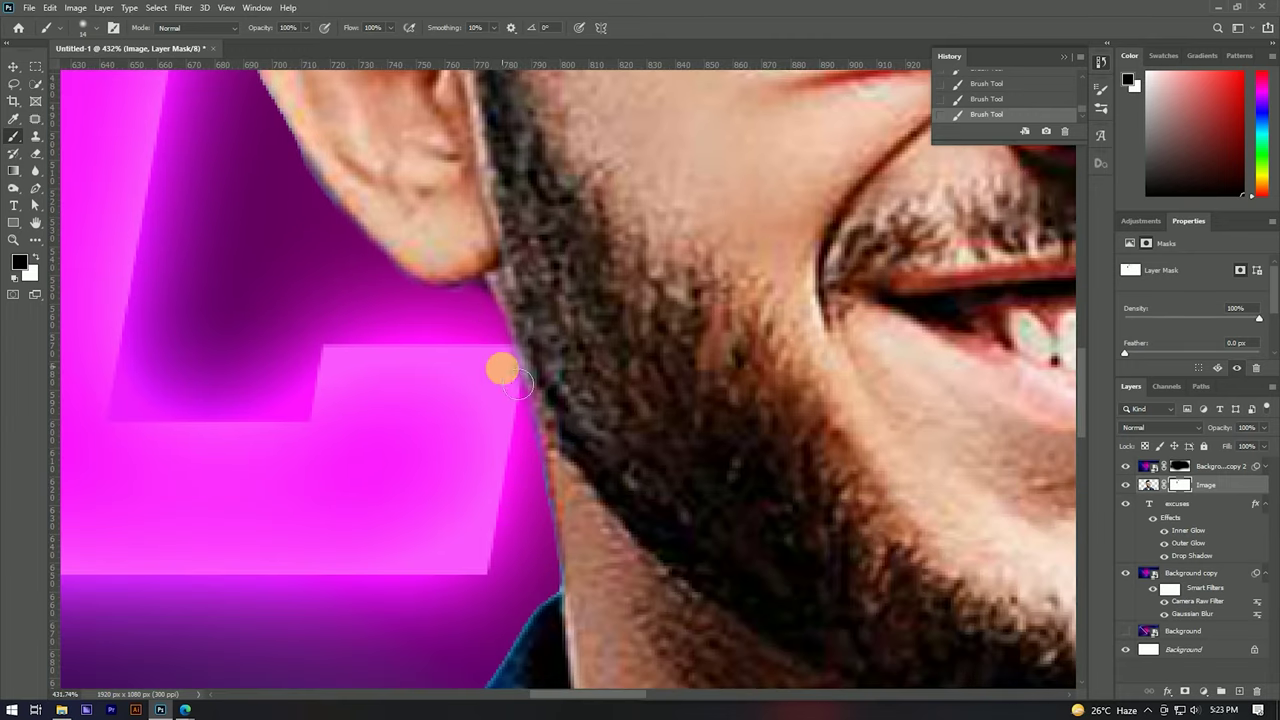
{"action": "left_click_drag", "start_coordinate": [549, 512], "coordinate": [539, 570]}
{"action": "scroll", "coordinate": [557, 333], "scroll_direction": "down", "scroll_amount": 3}
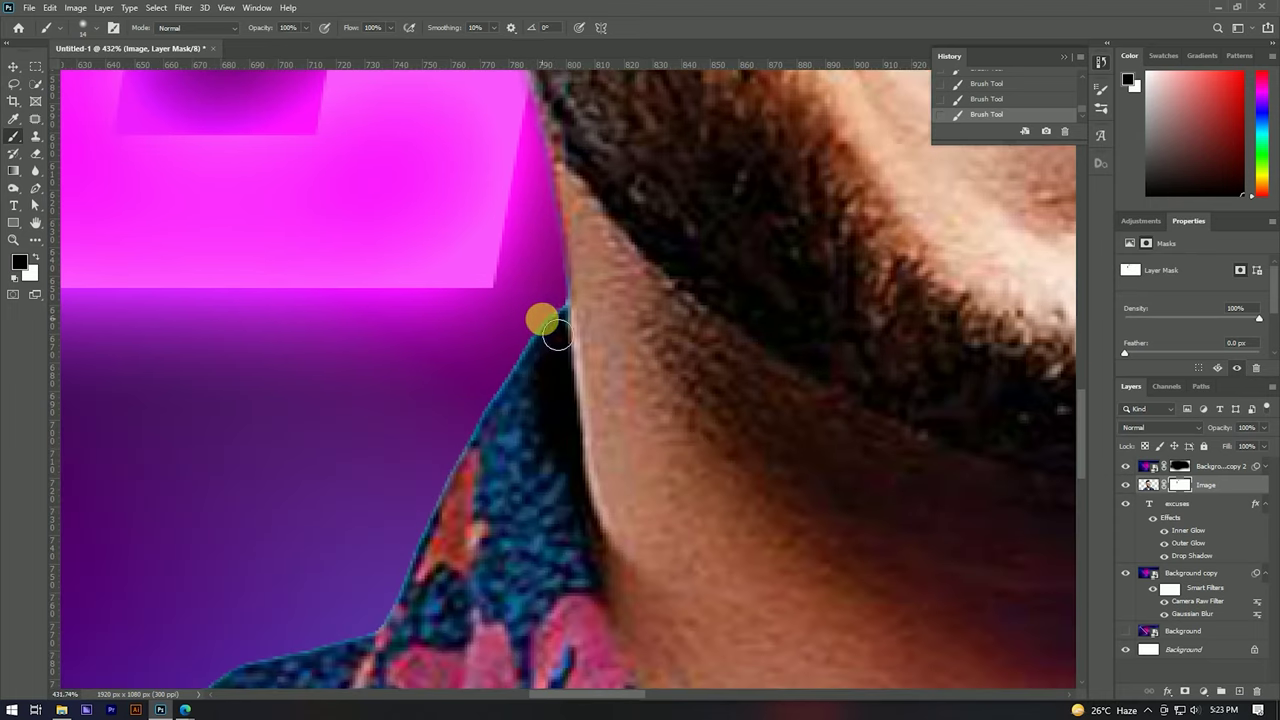
{"action": "mouse_move", "coordinate": [553, 328]}
{"action": "left_mouse_down"}
{"action": "mouse_move", "coordinate": [463, 463]}
{"action": "mouse_move", "coordinate": [554, 325]}
{"action": "mouse_move", "coordinate": [429, 528]}
{"action": "mouse_move", "coordinate": [409, 603]}
{"action": "mouse_move", "coordinate": [437, 460]}
{"action": "mouse_move", "coordinate": [391, 554]}
{"action": "mouse_move", "coordinate": [474, 337]}
{"action": "mouse_move", "coordinate": [553, 280]}
{"action": "mouse_move", "coordinate": [490, 311]}
{"action": "mouse_move", "coordinate": [509, 297]}
{"action": "mouse_move", "coordinate": [511, 311]}
{"action": "mouse_move", "coordinate": [205, 425]}
{"action": "mouse_move", "coordinate": [526, 217]}
{"action": "mouse_move", "coordinate": [259, 328]}
{"action": "mouse_move", "coordinate": [451, 163]}
{"action": "mouse_move", "coordinate": [363, 231]}
{"action": "mouse_move", "coordinate": [283, 323]}
{"action": "mouse_move", "coordinate": [206, 549]}
{"action": "left_mouse_up"}
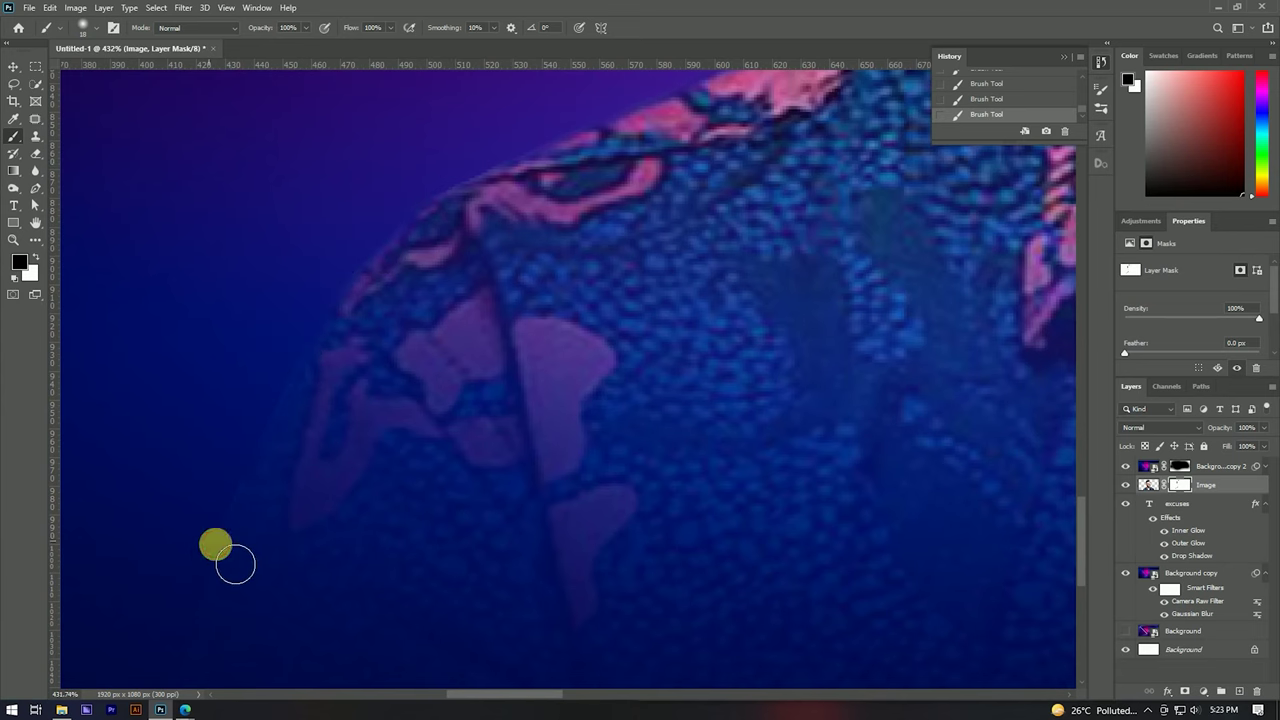
Step: Set a 6 px brush and mask out the bluish strip along the glasses rim
{"action": "scroll", "coordinate": [297, 380], "scroll_direction": "down", "scroll_amount": 10}
{"action": "scroll", "coordinate": [719, 297], "scroll_direction": "up", "scroll_amount": 3}
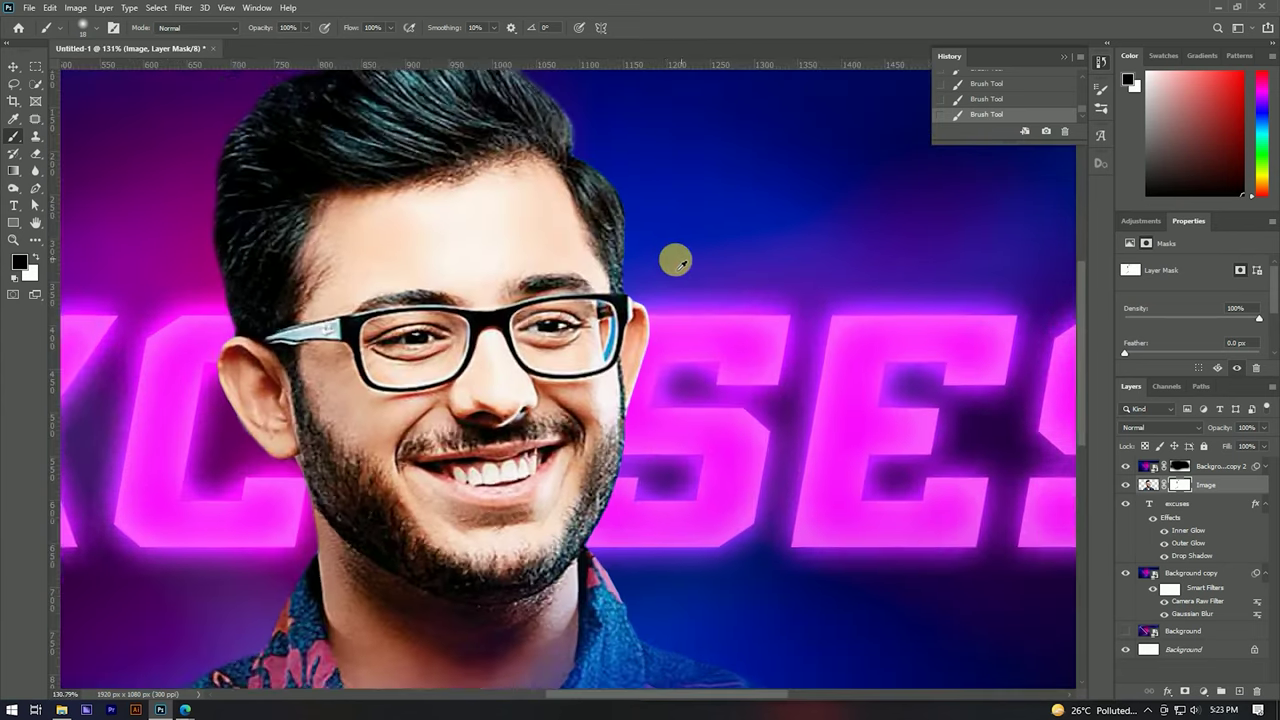
{"action": "scroll", "coordinate": [674, 260], "scroll_direction": "up", "scroll_amount": 3}
{"action": "scroll", "coordinate": [581, 257], "scroll_direction": "up", "scroll_amount": 2}
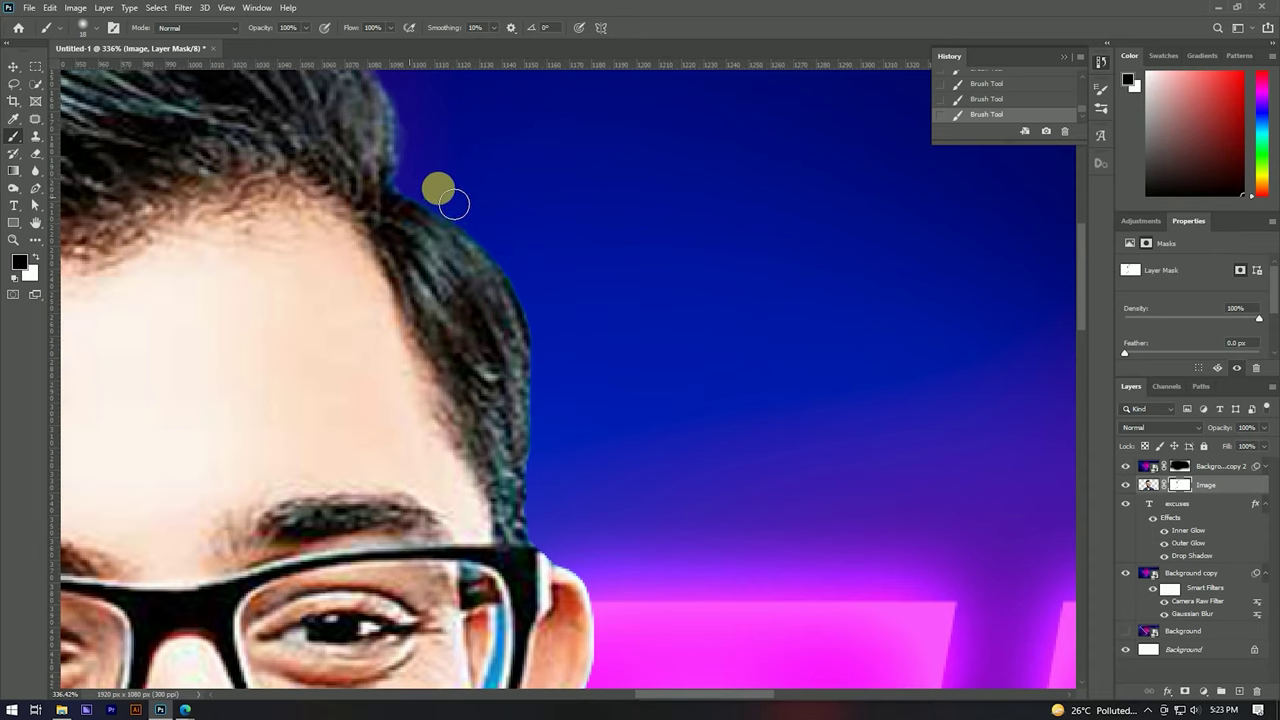
{"action": "scroll", "coordinate": [560, 400], "scroll_direction": "down", "scroll_amount": 5}
{"action": "right_click", "coordinate": [512, 386], "text": "alt"}
{"action": "scroll", "coordinate": [512, 386], "scroll_direction": "up", "scroll_amount": 2}
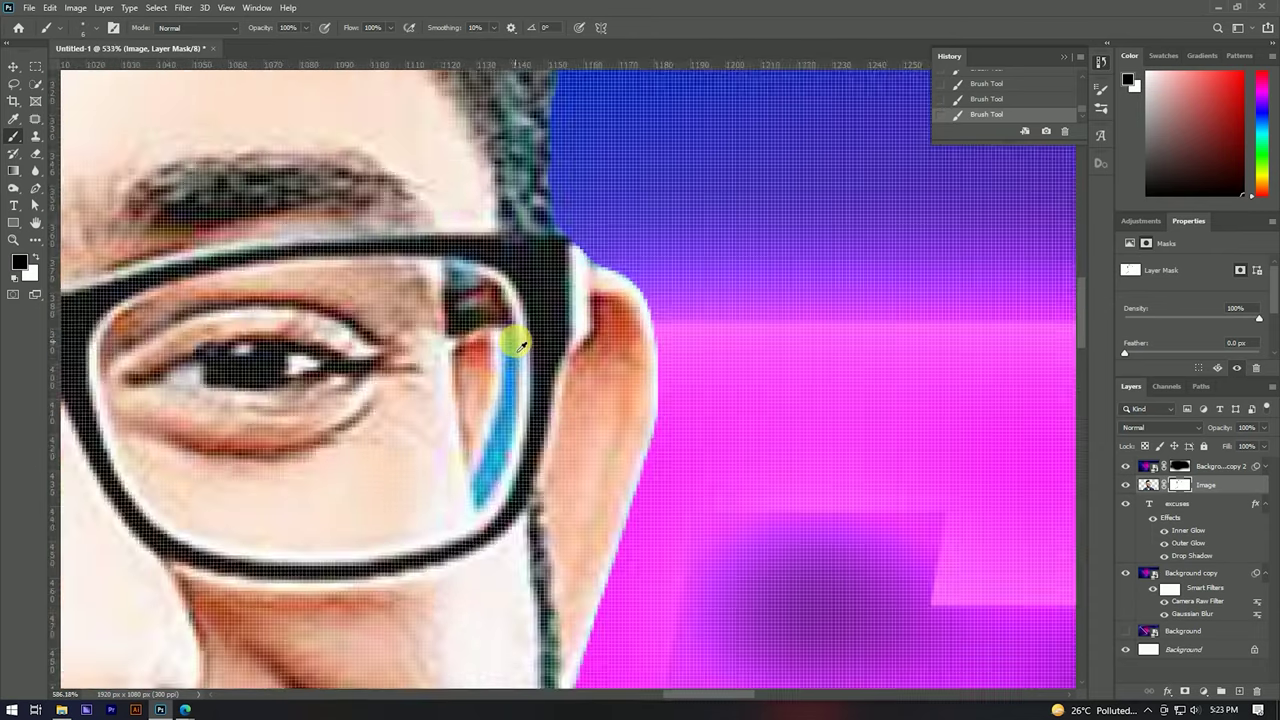
{"action": "scroll", "coordinate": [515, 345], "scroll_direction": "up", "scroll_amount": 2}
{"action": "left_click_drag", "start_coordinate": [515, 352], "coordinate": [482, 574]}
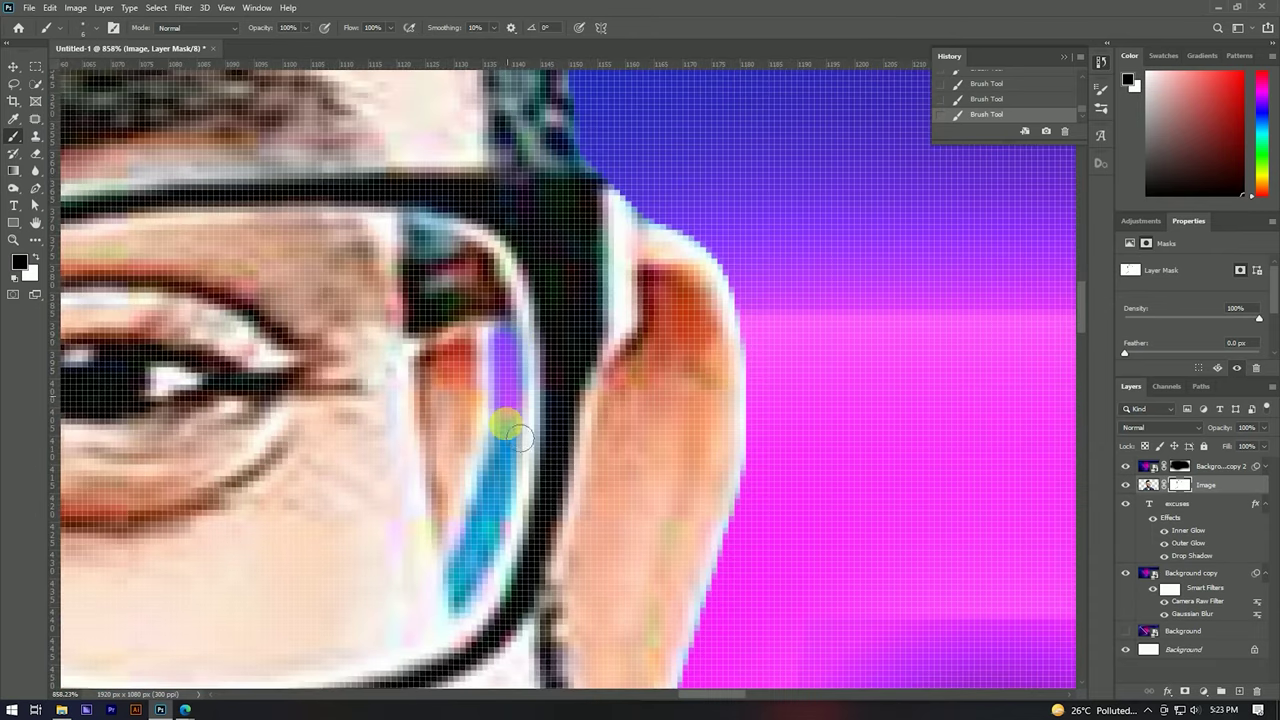
{"action": "mouse_move", "coordinate": [512, 494]}
{"action": "left_mouse_down"}
{"action": "mouse_move", "coordinate": [508, 400]}
{"action": "mouse_move", "coordinate": [482, 604]}
{"action": "left_mouse_up"}
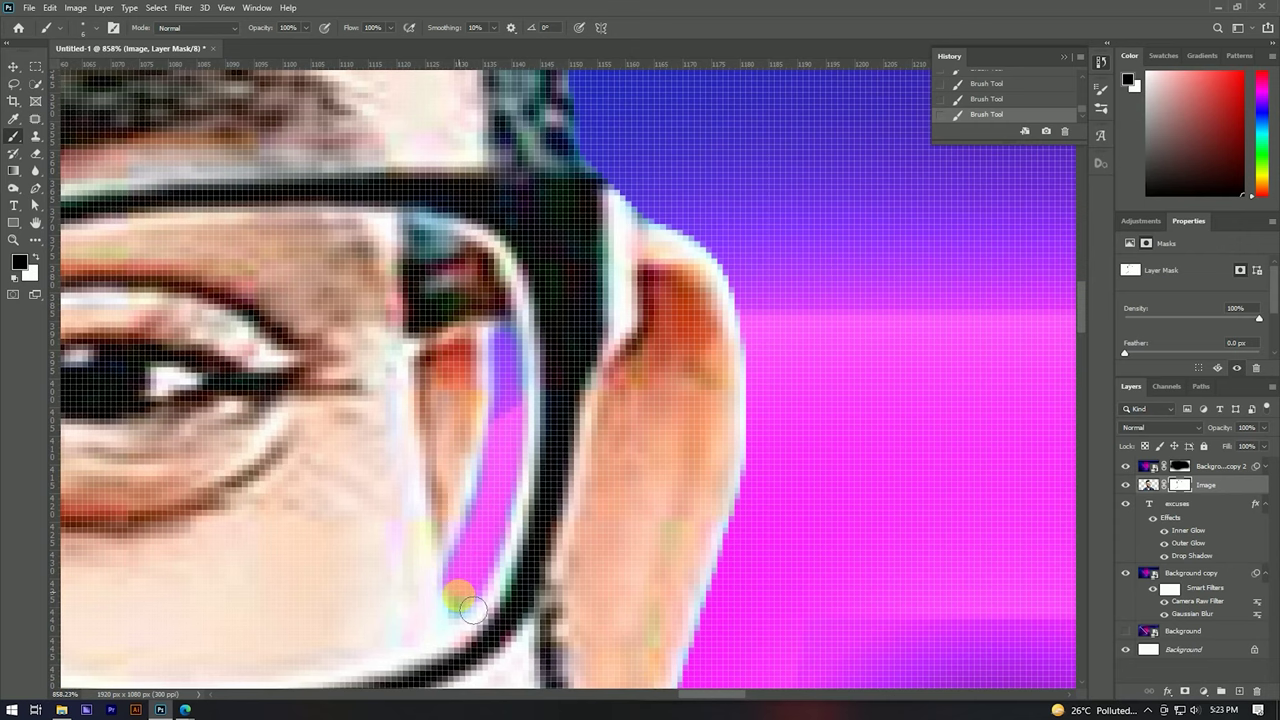
Step: Refine the mask along the ear, face and beard edges
{"action": "scroll", "coordinate": [497, 548], "scroll_direction": "down", "scroll_amount": 2}
{"action": "scroll", "coordinate": [537, 366], "scroll_direction": "down", "scroll_amount": 3}
{"action": "scroll", "coordinate": [543, 334], "scroll_direction": "down", "scroll_amount": 1}
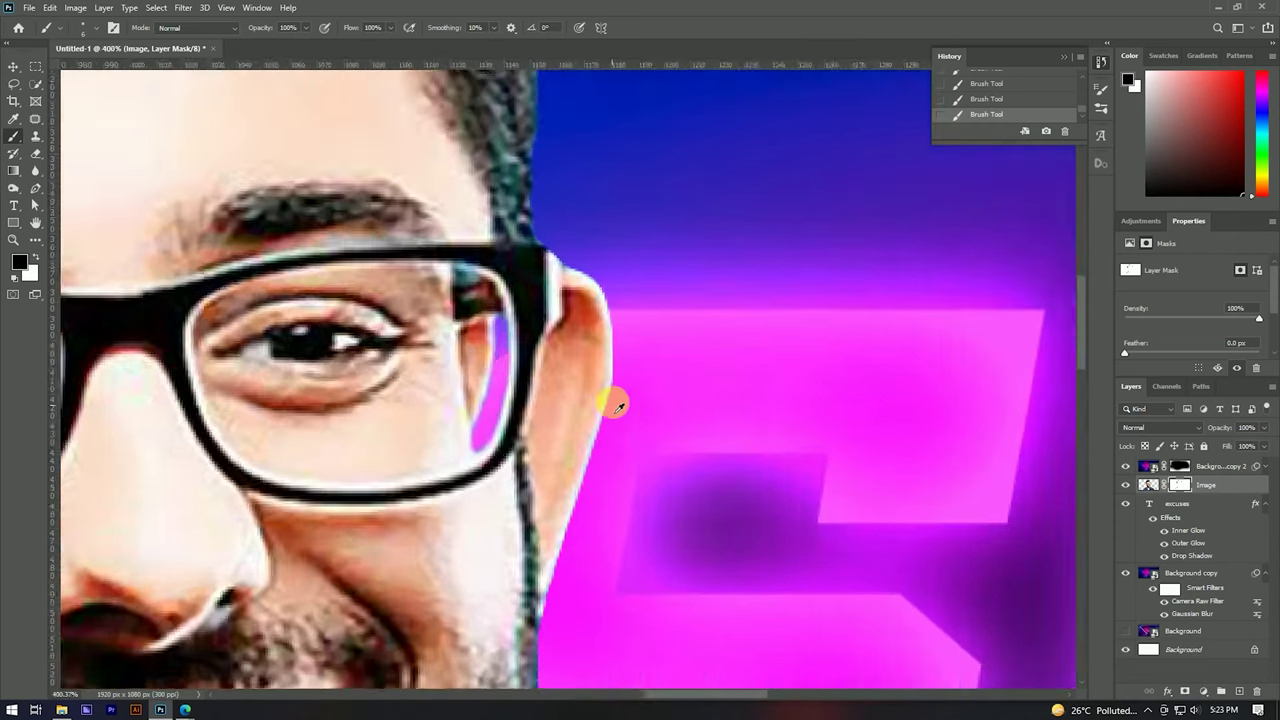
{"action": "scroll", "coordinate": [614, 400], "scroll_direction": "down", "scroll_amount": 1}
{"action": "scroll", "coordinate": [617, 371], "scroll_direction": "down", "scroll_amount": 1}
{"action": "scroll", "coordinate": [608, 363], "scroll_direction": "up", "scroll_amount": 3}
{"action": "scroll", "coordinate": [608, 323], "scroll_direction": "up", "scroll_amount": 1}
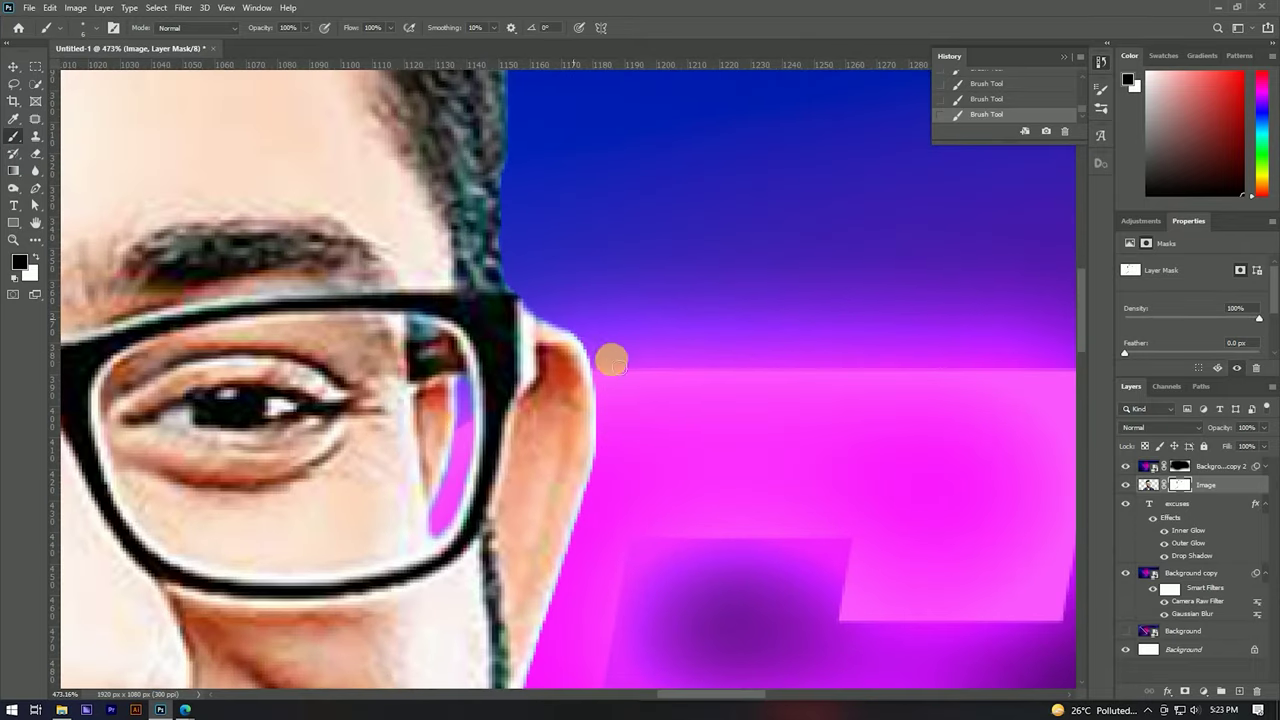
{"action": "scroll", "coordinate": [574, 334], "scroll_direction": "up", "scroll_amount": 2}
{"action": "scroll", "coordinate": [619, 540], "scroll_direction": "down", "scroll_amount": 5}
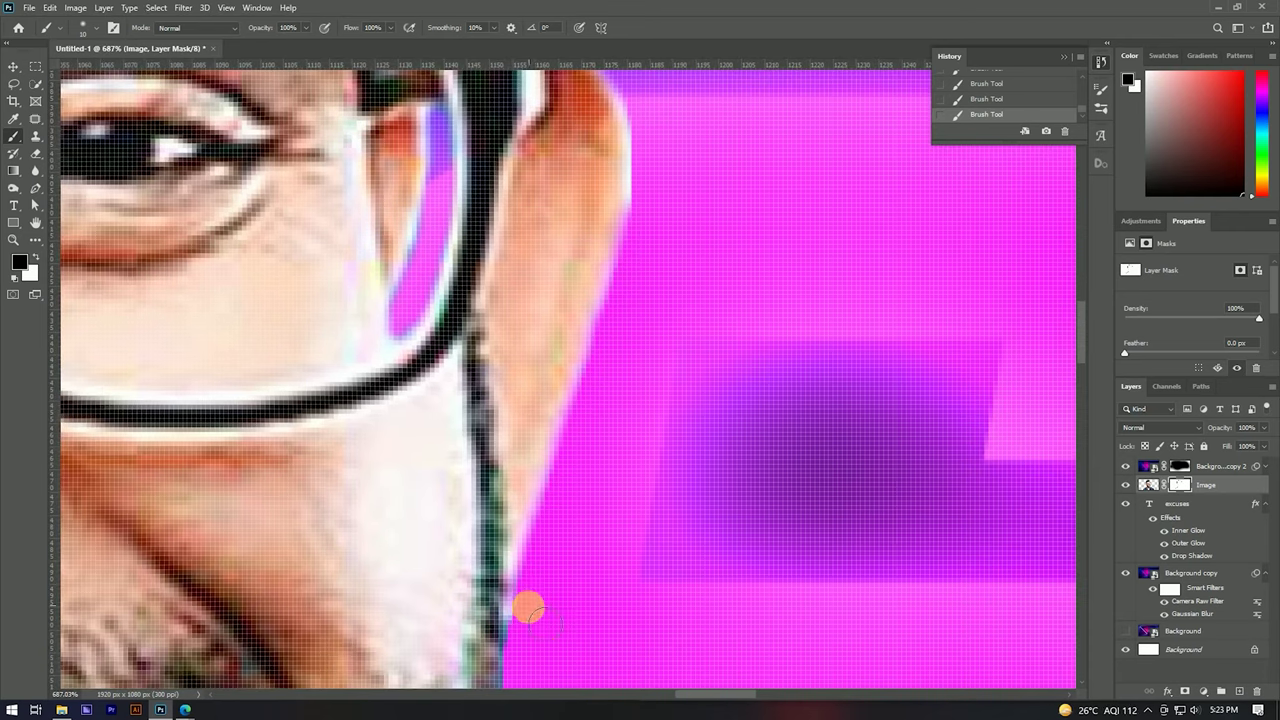
{"action": "left_click_drag", "start_coordinate": [526, 606], "coordinate": [585, 247]}
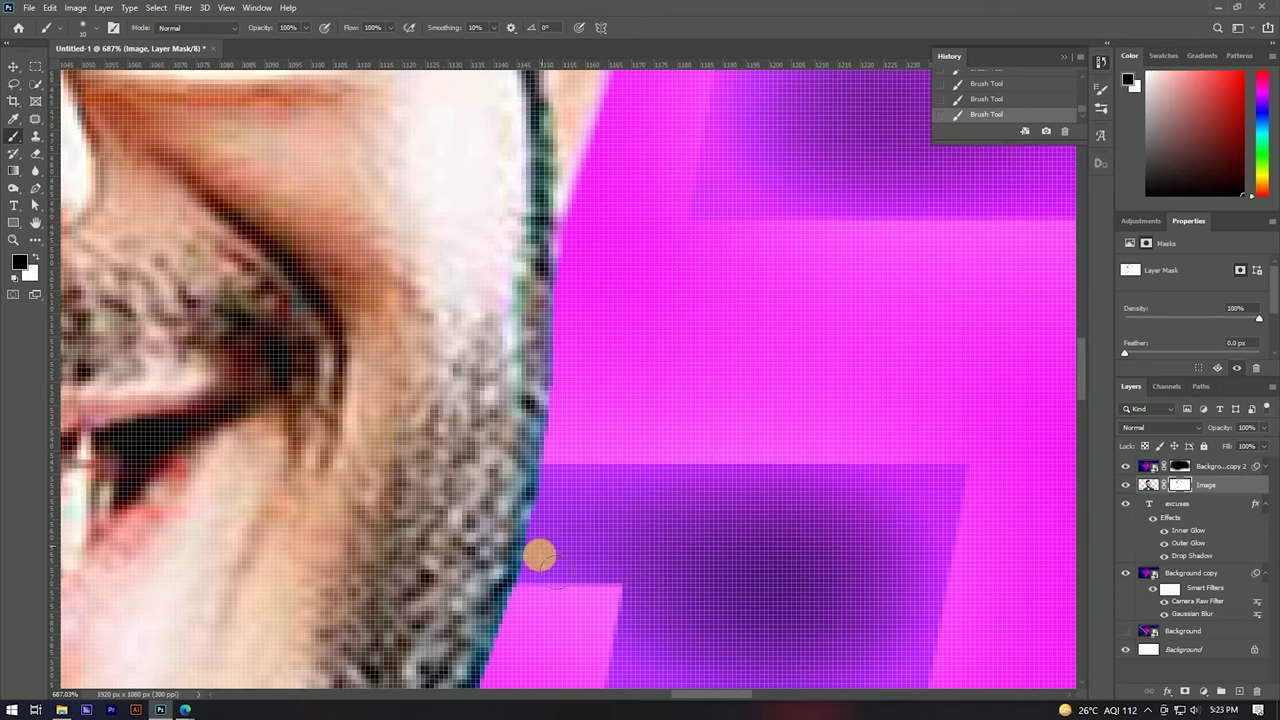
{"action": "left_click_drag", "start_coordinate": [543, 543], "coordinate": [643, 263]}
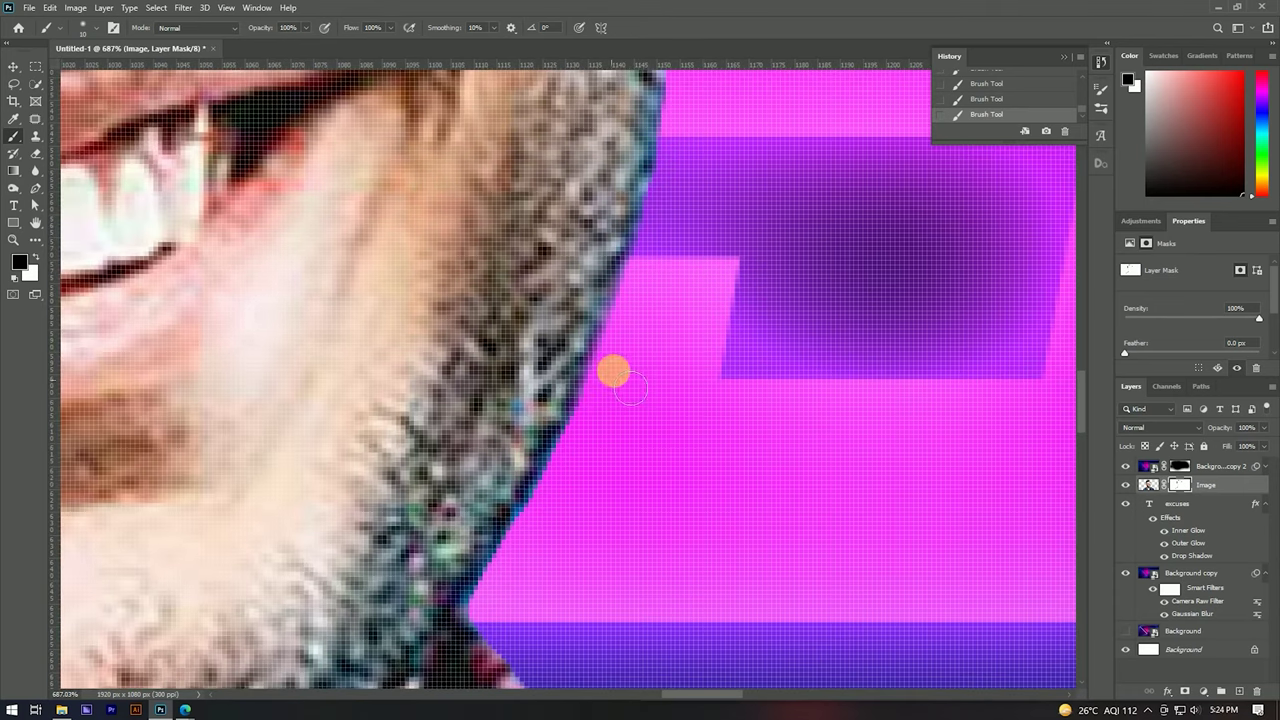
{"action": "mouse_move", "coordinate": [643, 263]}
{"action": "left_mouse_down"}
{"action": "mouse_move", "coordinate": [507, 550]}
{"action": "mouse_move", "coordinate": [540, 314]}
{"action": "left_mouse_up"}
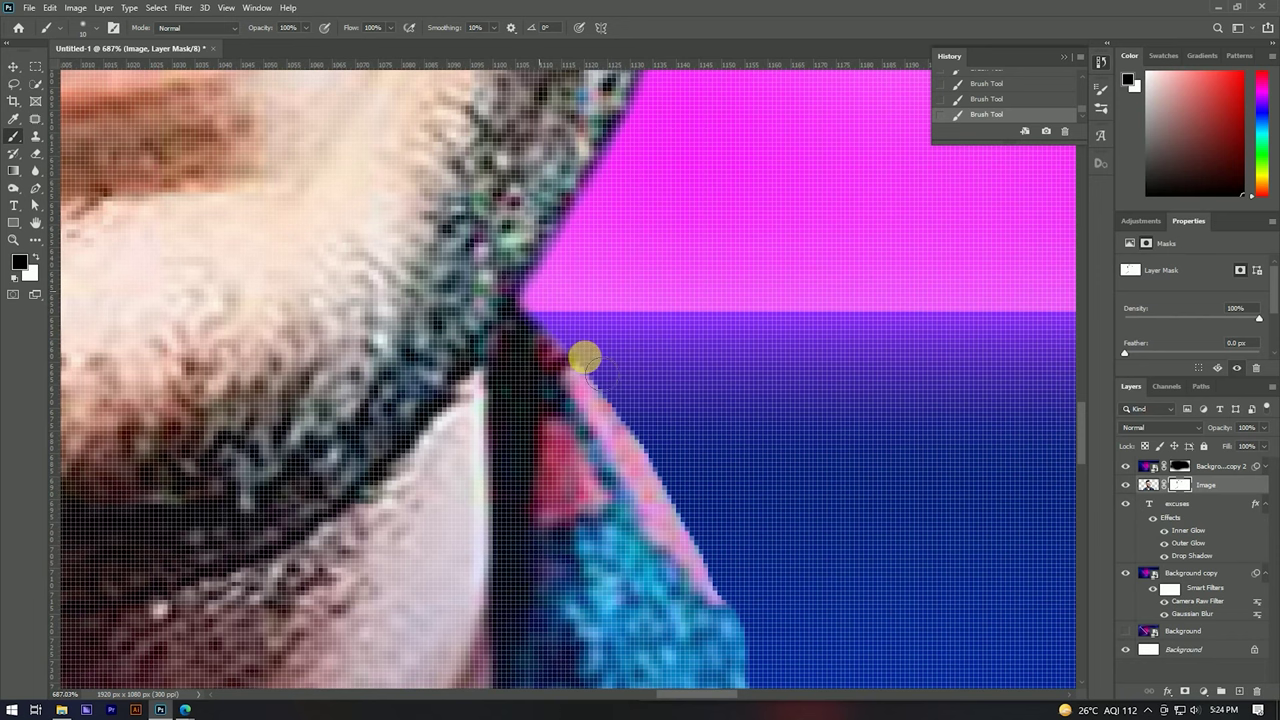
{"action": "mouse_move", "coordinate": [585, 357]}
{"action": "left_mouse_down"}
{"action": "mouse_move", "coordinate": [709, 546]}
{"action": "mouse_move", "coordinate": [609, 257]}
{"action": "mouse_move", "coordinate": [709, 471]}
{"action": "left_mouse_up"}
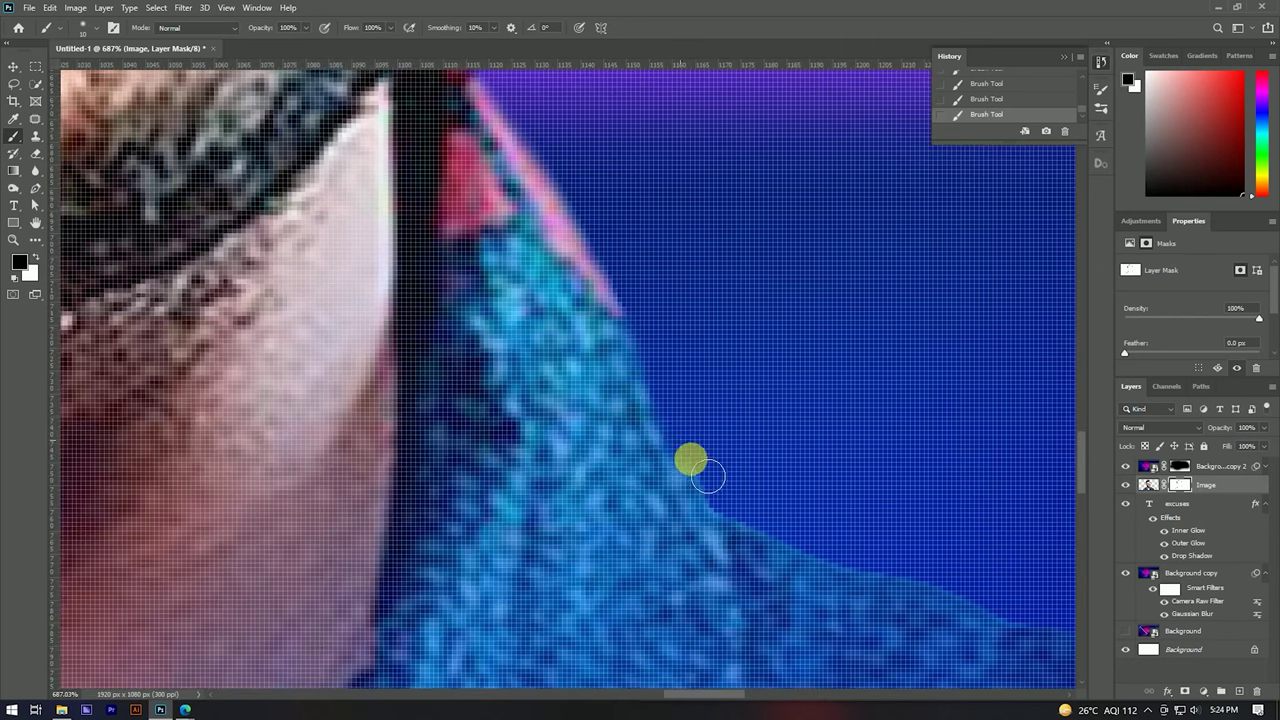
Step: Clean the collar and right shoulder mask edges, then zoom out to the full thumbnail
{"action": "scroll", "coordinate": [700, 460], "scroll_direction": "down", "scroll_amount": 3}
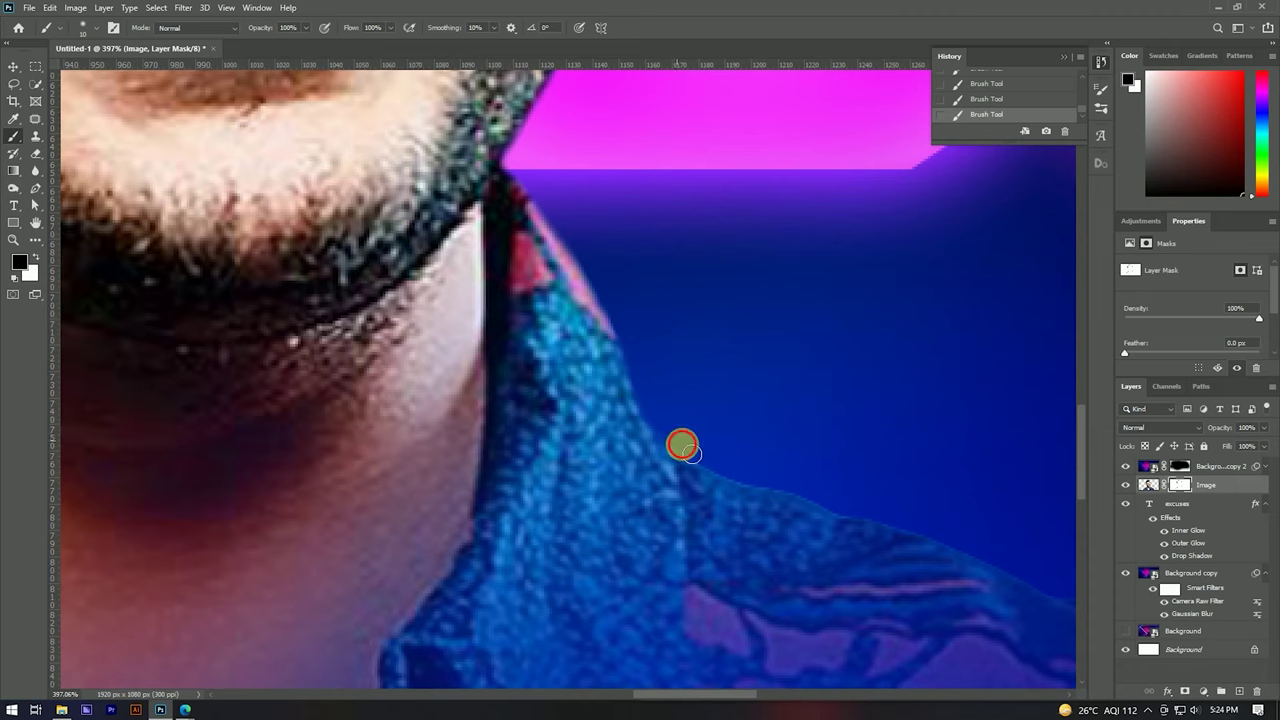
{"action": "left_click_drag", "start_coordinate": [762, 477], "coordinate": [451, 266]}
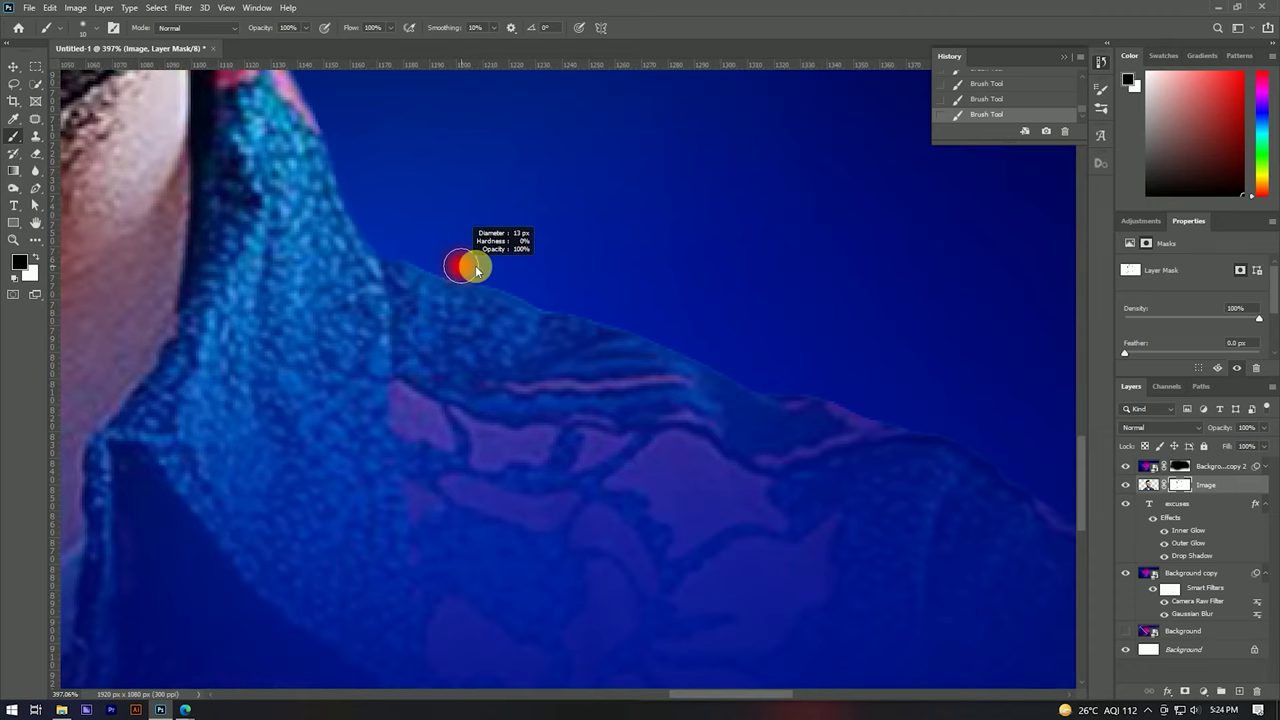
{"action": "left_click_drag", "start_coordinate": [527, 310], "coordinate": [841, 405]}
{"action": "left_click_drag", "start_coordinate": [919, 422], "coordinate": [714, 277]}
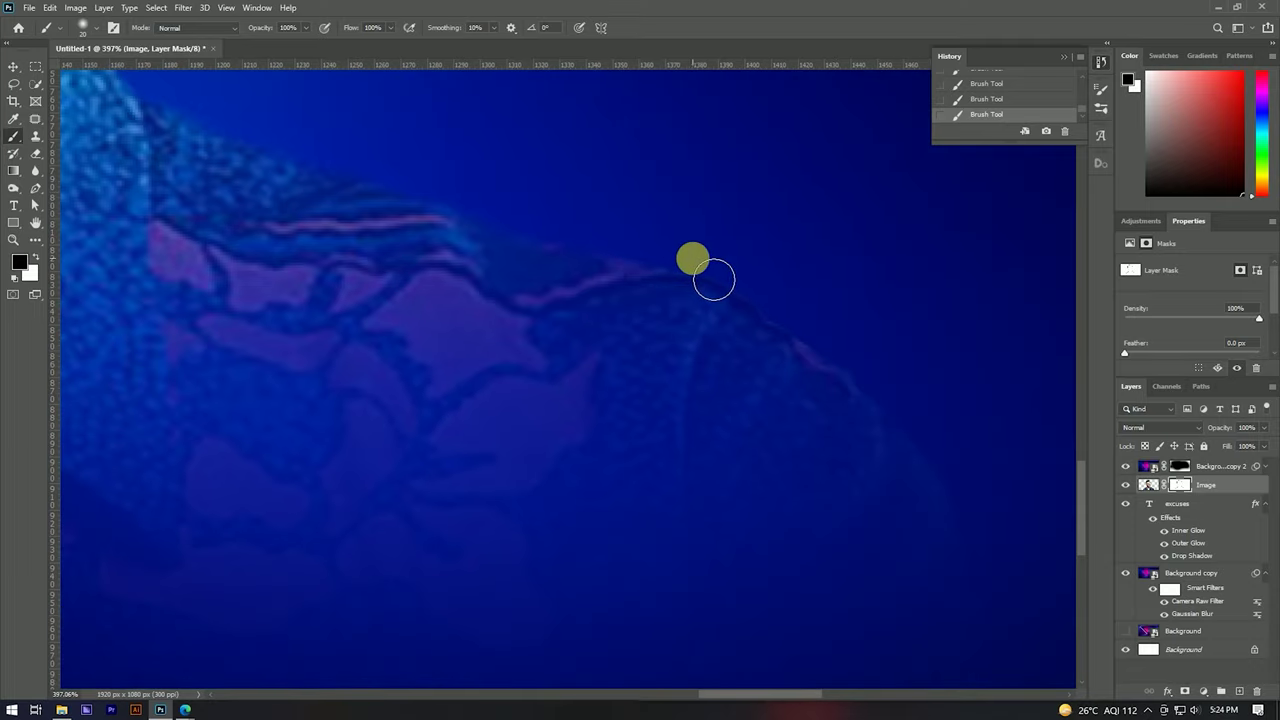
{"action": "scroll", "coordinate": [551, 257], "scroll_direction": "down", "scroll_amount": 5}
{"action": "scroll", "coordinate": [620, 177], "scroll_direction": "down", "scroll_amount": 5}
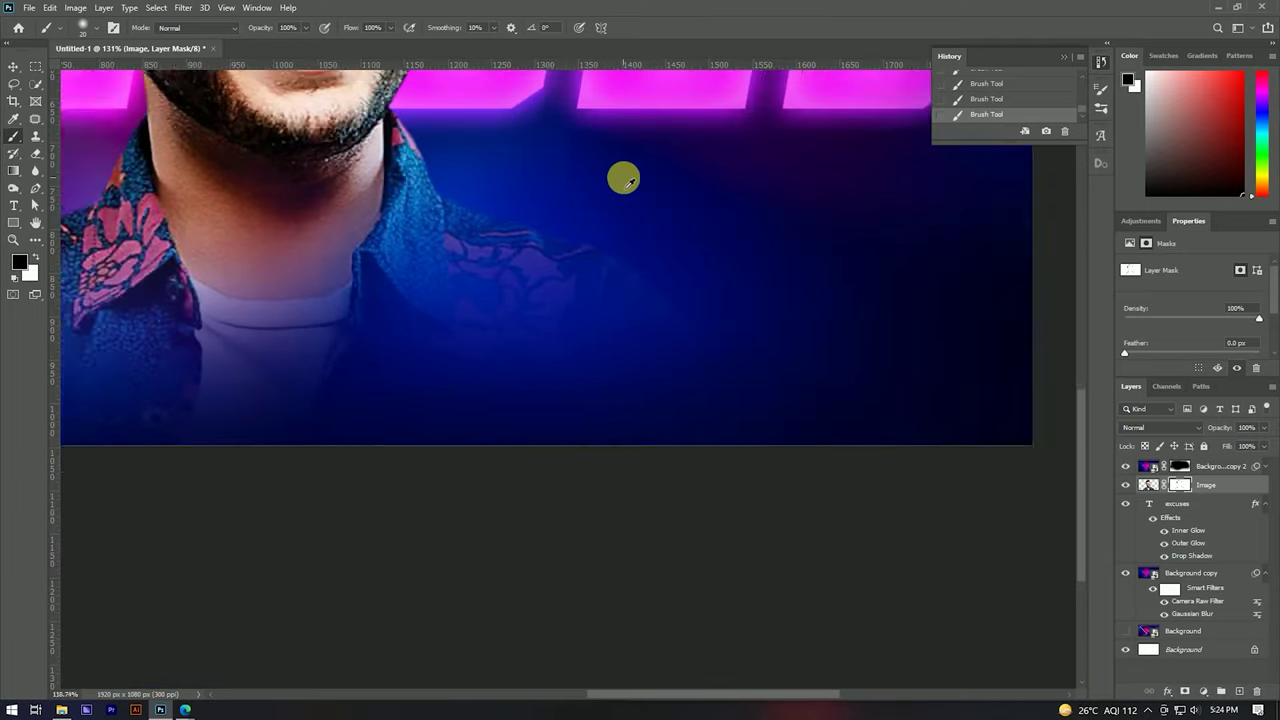
{"action": "scroll", "coordinate": [688, 206], "scroll_direction": "down", "scroll_amount": 4}
{"action": "key", "text": "v"}
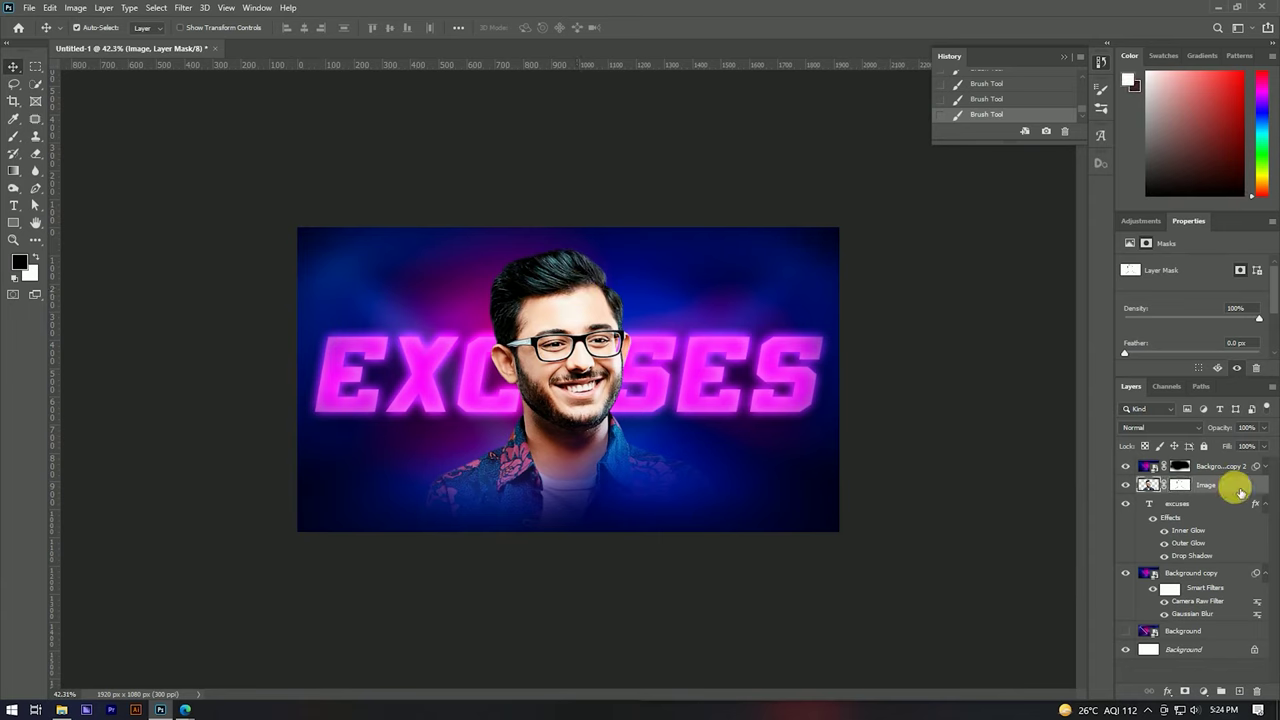
Step: Convert the man's Image layer to an embedded smart object
{"action": "double_click", "coordinate": [1240, 490]}
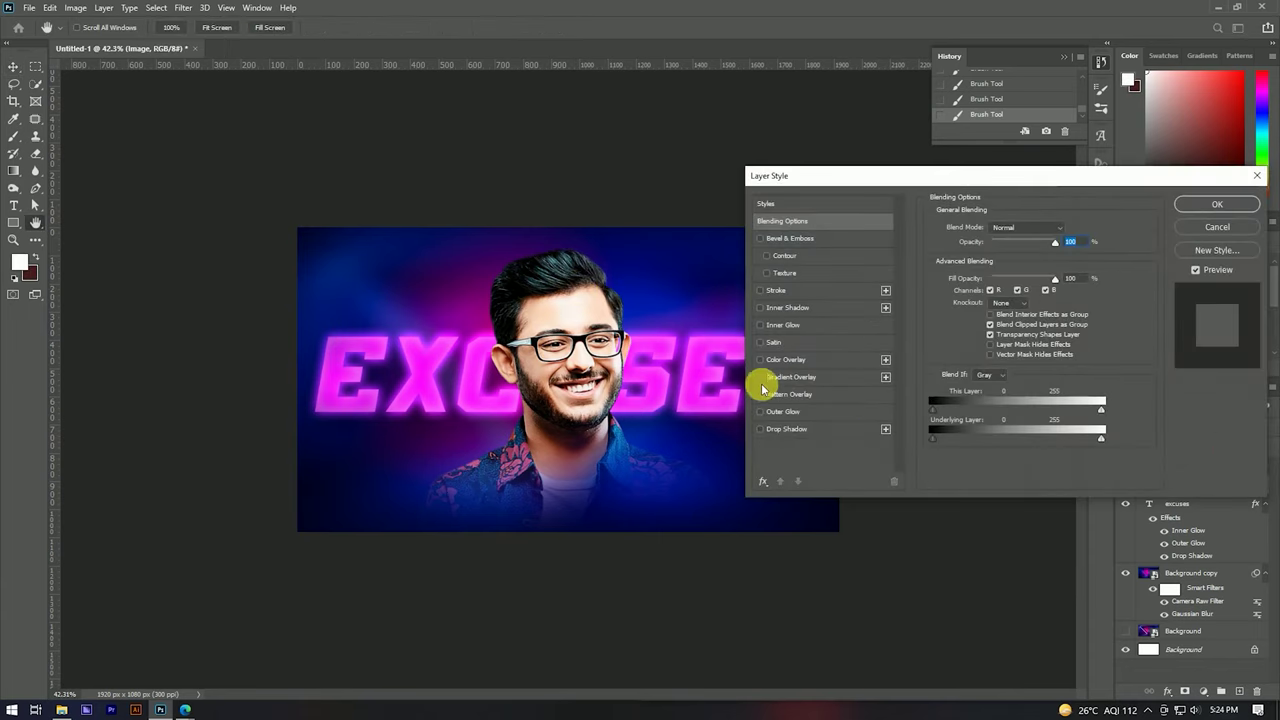
{"action": "left_click", "coordinate": [1224, 230]}
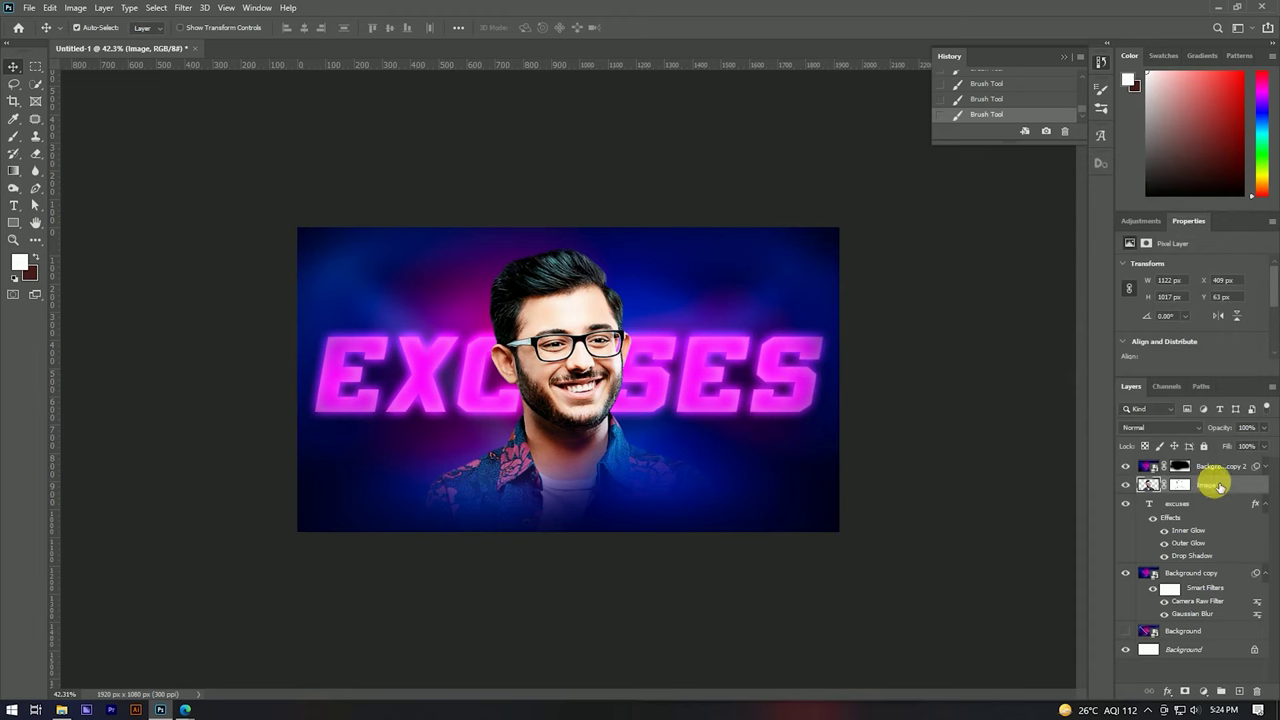
{"action": "right_click", "coordinate": [1203, 480]}
{"action": "left_click", "coordinate": [1073, 320]}
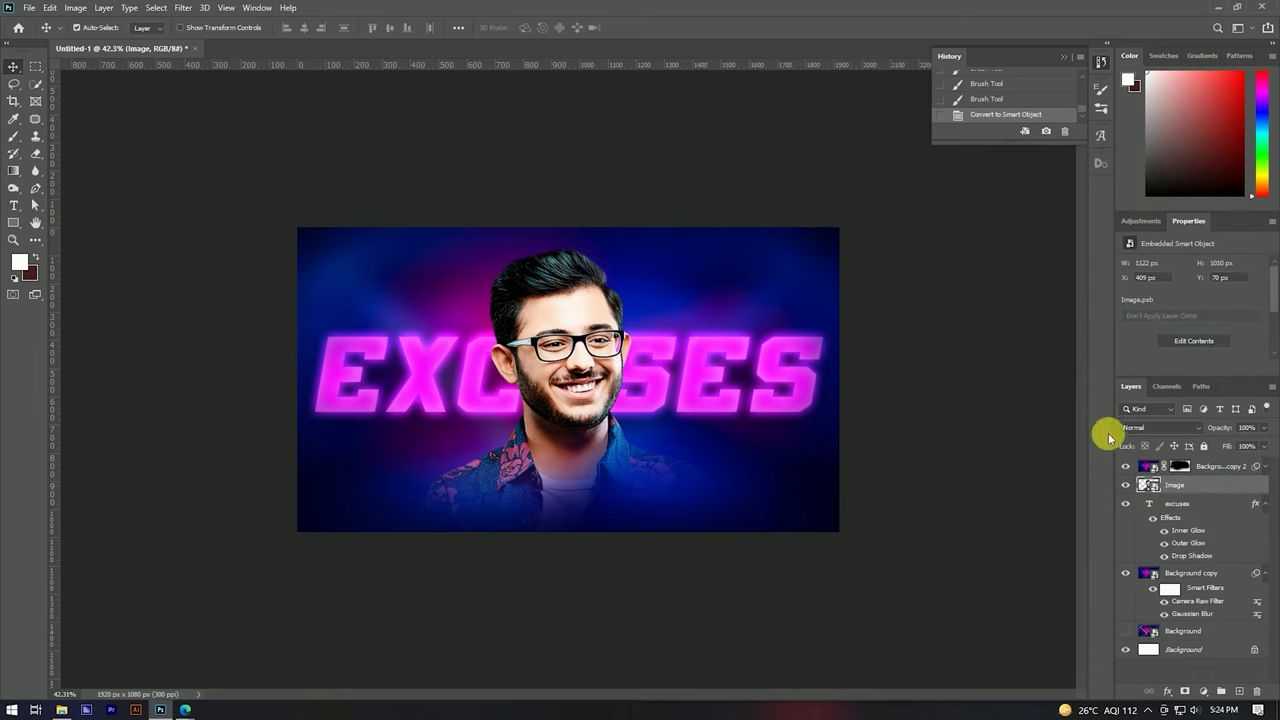
{"action": "double_click", "coordinate": [1204, 486]}
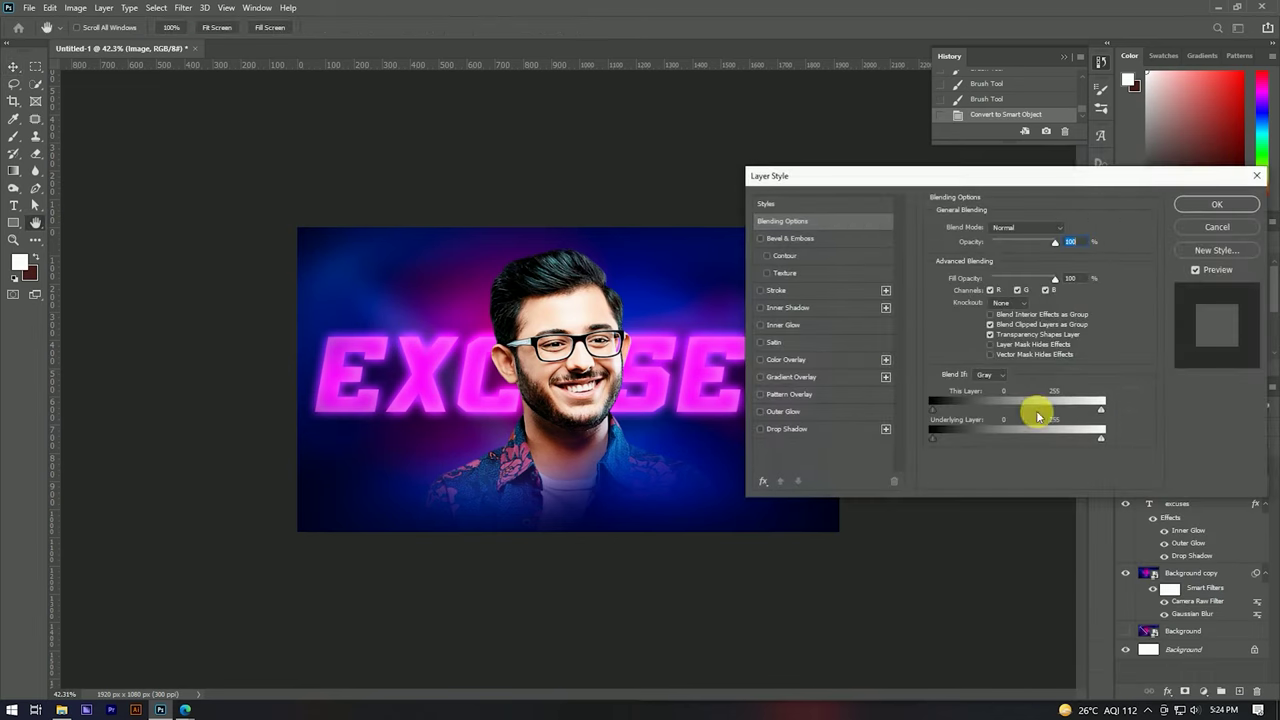
Step: Turn on Inner Glow for the man and set its colour to saturated blue #5400ff
{"action": "left_click", "coordinate": [761, 325]}
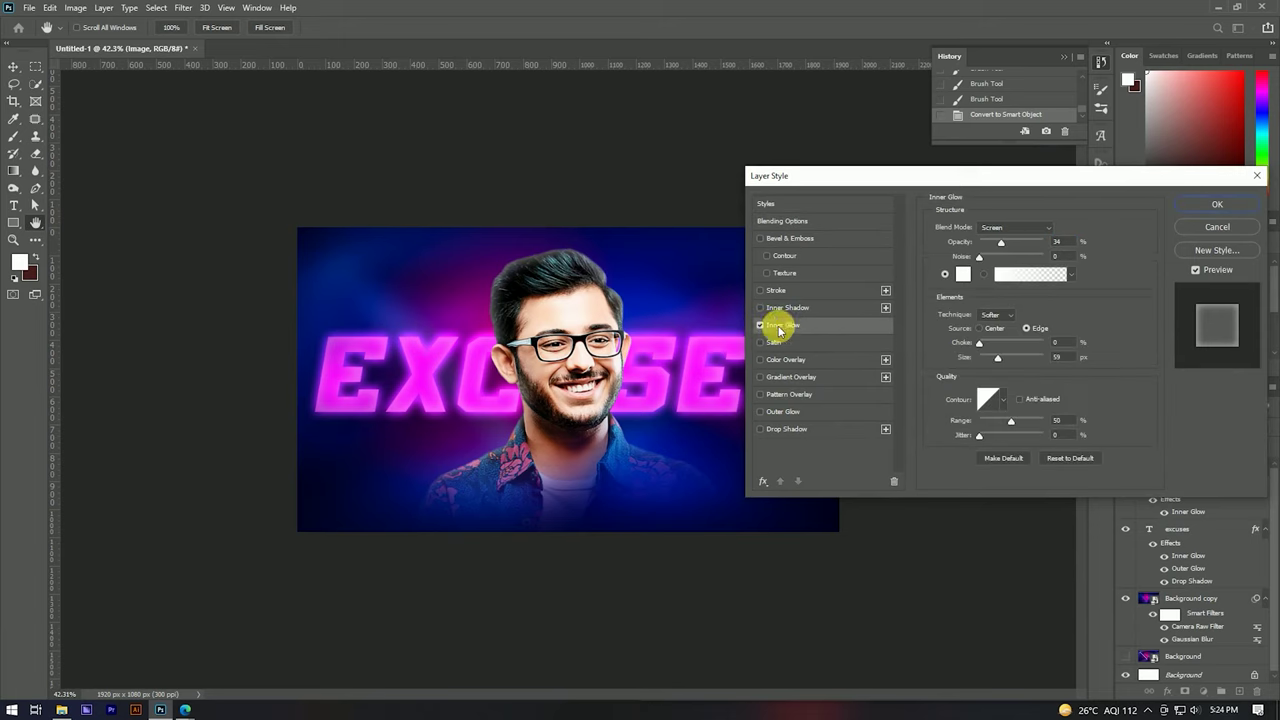
{"action": "left_click", "coordinate": [962, 273]}
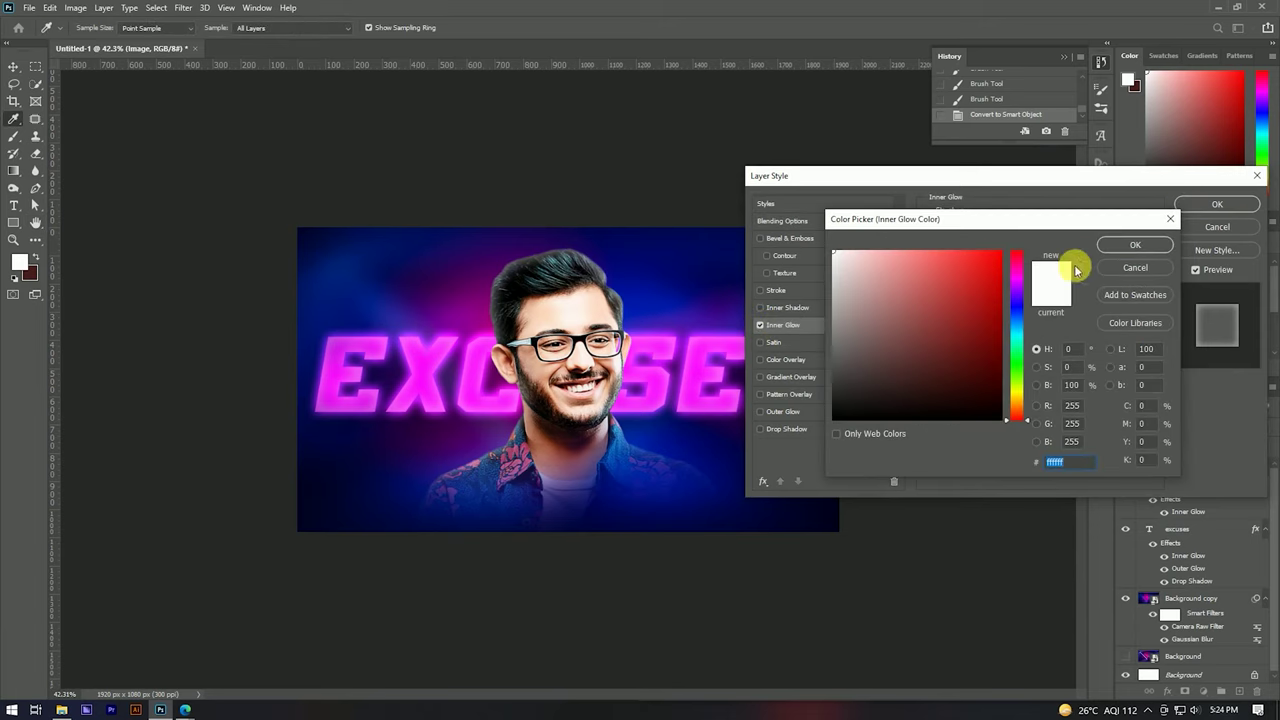
{"action": "mouse_move", "coordinate": [1016, 327]}
{"action": "left_mouse_down"}
{"action": "mouse_move", "coordinate": [999, 248]}
{"action": "mouse_move", "coordinate": [972, 251]}
{"action": "left_mouse_up"}
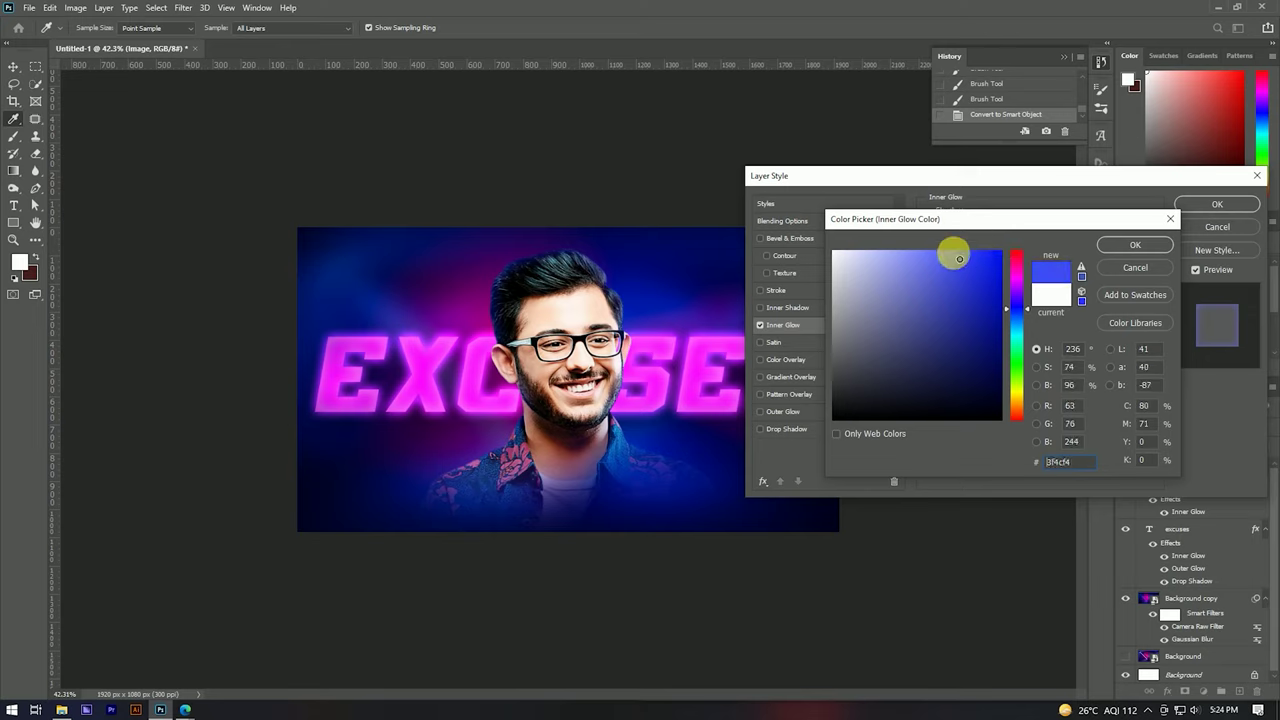
{"action": "left_click_drag", "start_coordinate": [986, 251], "coordinate": [1001, 250]}
{"action": "left_click_drag", "start_coordinate": [1020, 305], "coordinate": [1008, 305]}
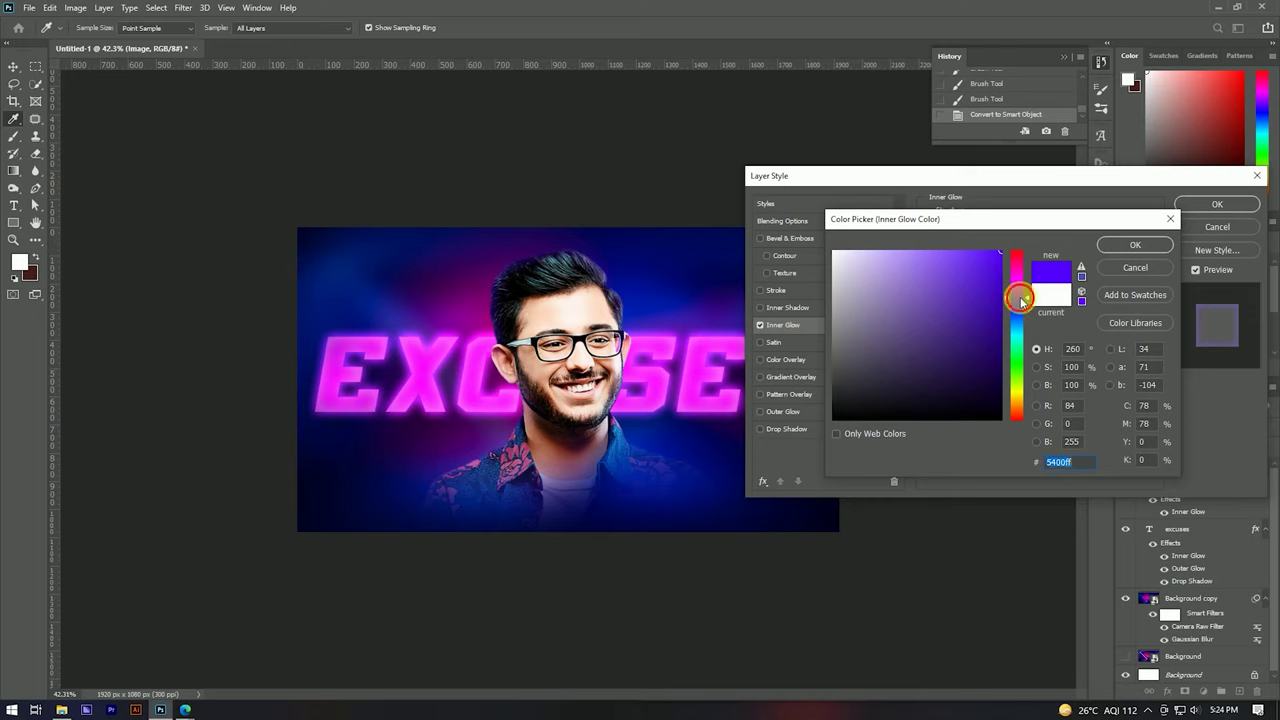
{"action": "left_click", "coordinate": [1135, 245]}
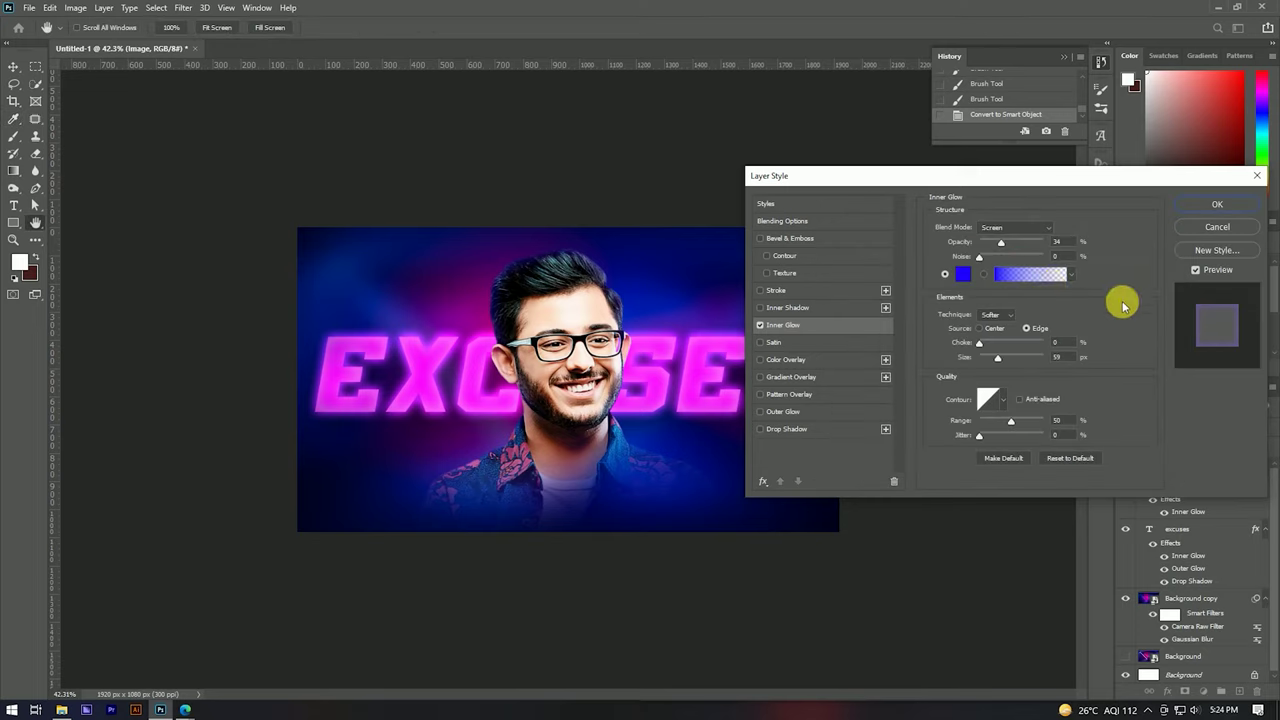
Step: Set the inner glow opacity to 19% and size to 147 px, and apply
{"action": "left_click", "coordinate": [1004, 244]}
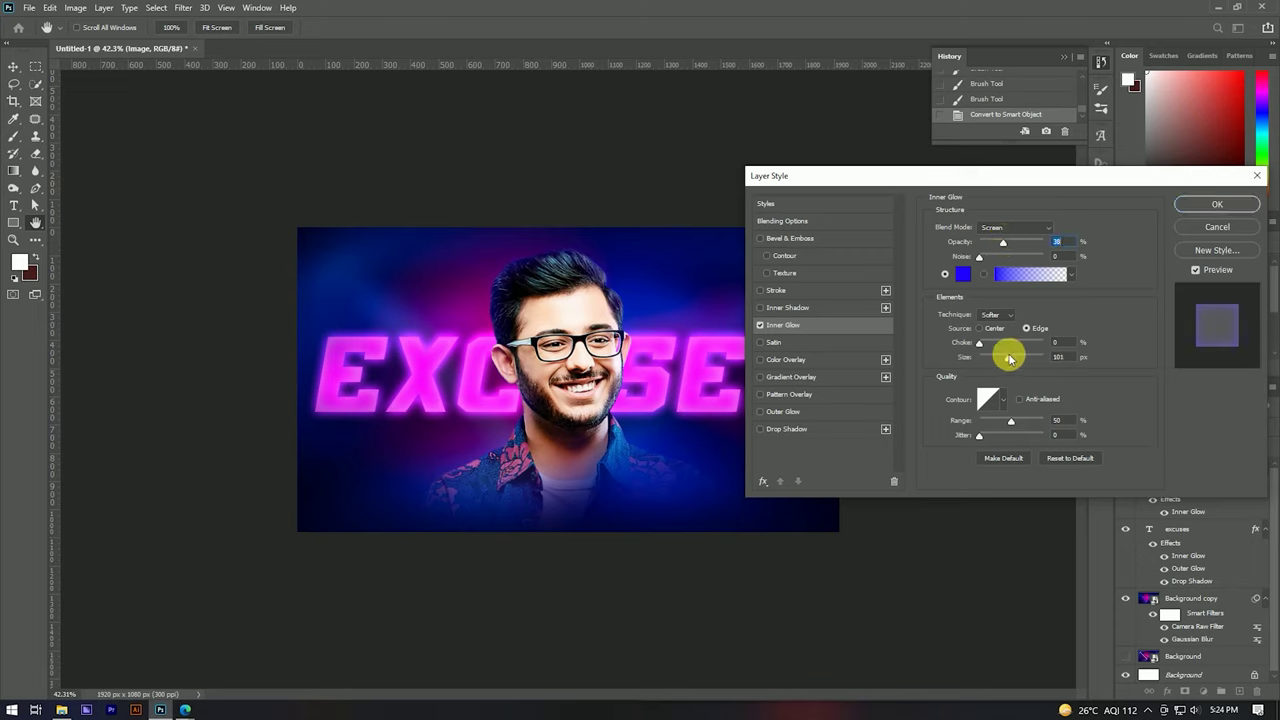
{"action": "left_click", "coordinate": [1020, 358]}
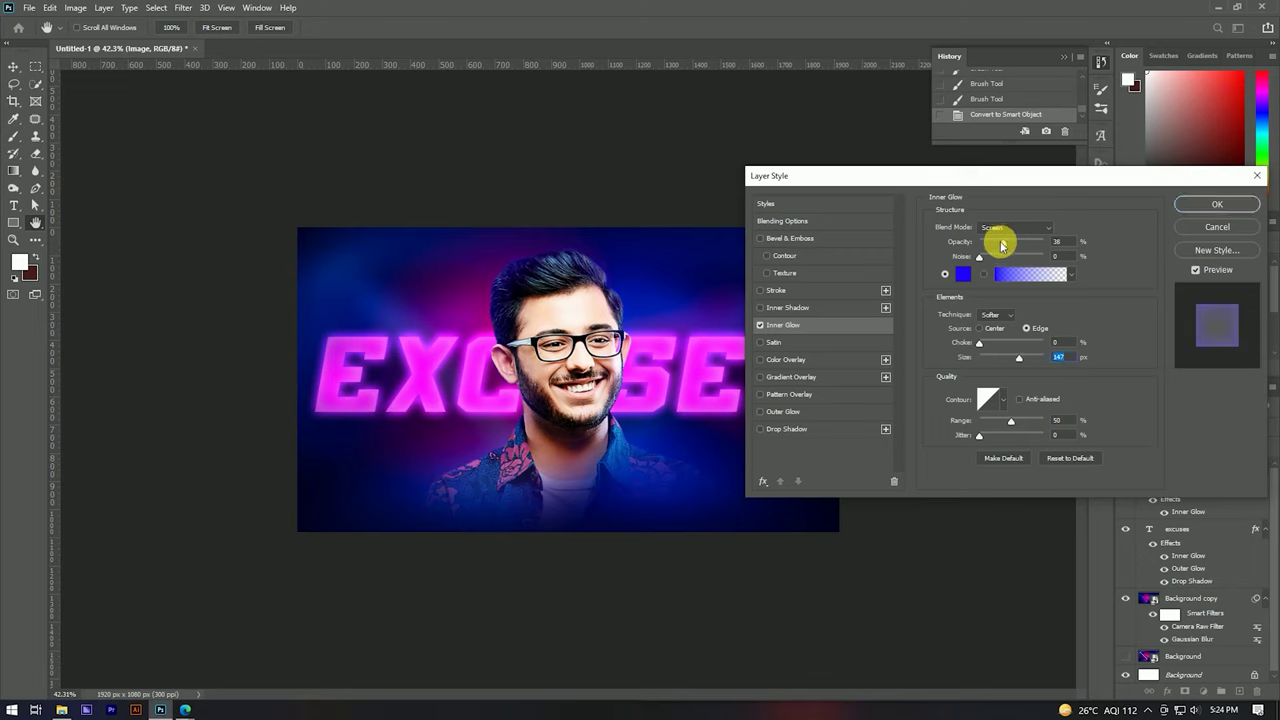
{"action": "left_click", "coordinate": [1215, 204]}
{"action": "scroll", "coordinate": [612, 277], "scroll_direction": "down", "scroll_amount": 3}
{"action": "scroll", "coordinate": [566, 338], "scroll_direction": "up", "scroll_amount": 3}
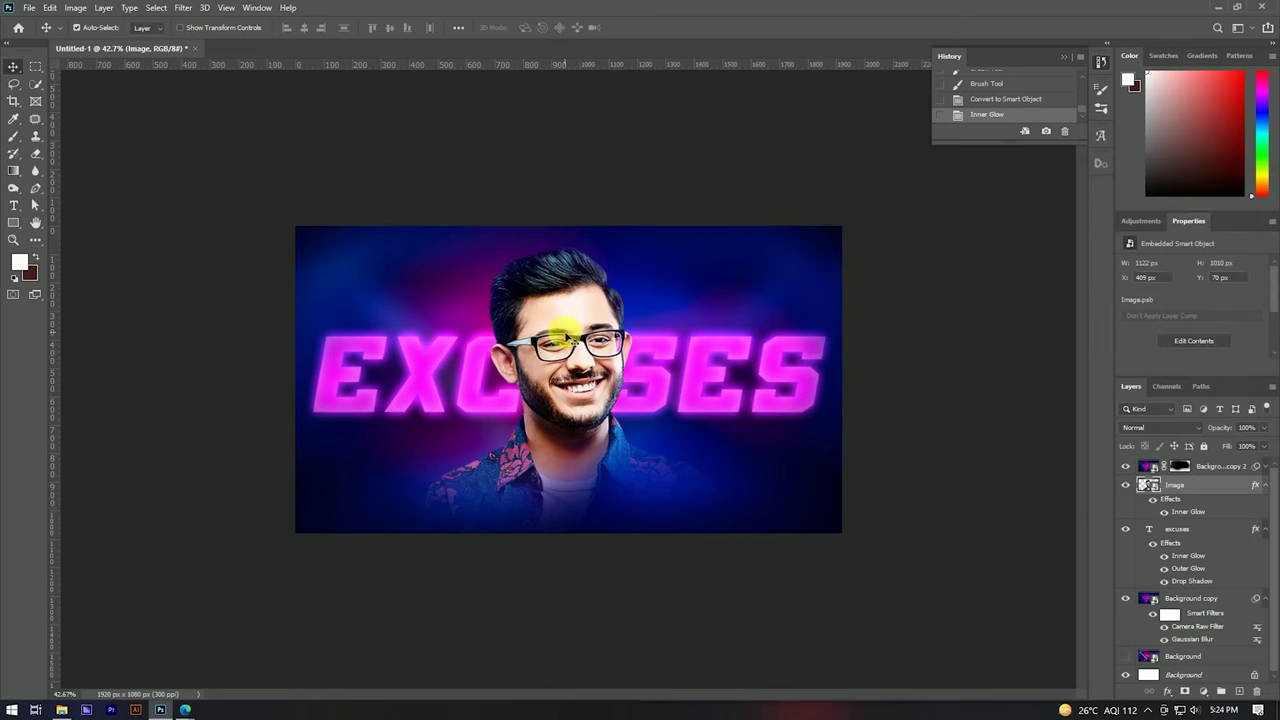
Step: Move the EXCUSES text up with Free Transform, from Y 295.82 to 255.45 px
{"action": "scroll", "coordinate": [596, 335], "scroll_direction": "down", "scroll_amount": 2}
{"action": "scroll", "coordinate": [584, 300], "scroll_direction": "down", "scroll_amount": 1}
{"action": "scroll", "coordinate": [557, 338], "scroll_direction": "up", "scroll_amount": 4}
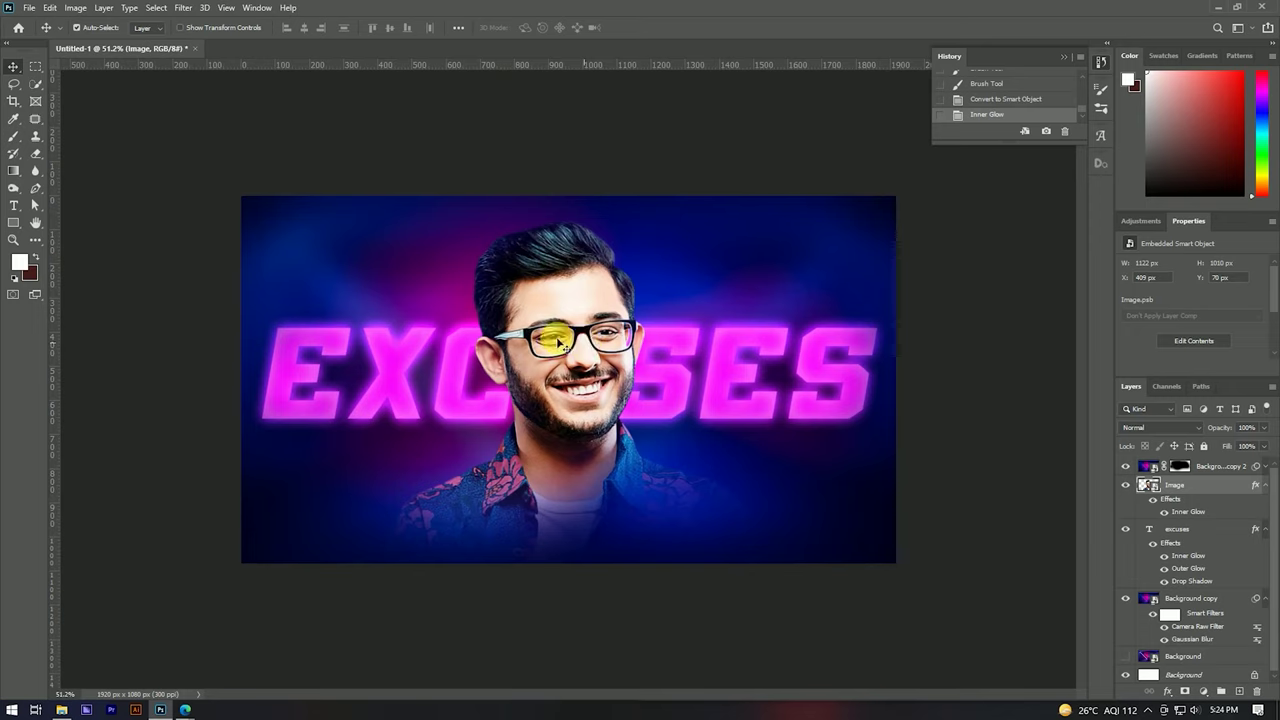
{"action": "scroll", "coordinate": [649, 249], "scroll_direction": "down", "scroll_amount": 2}
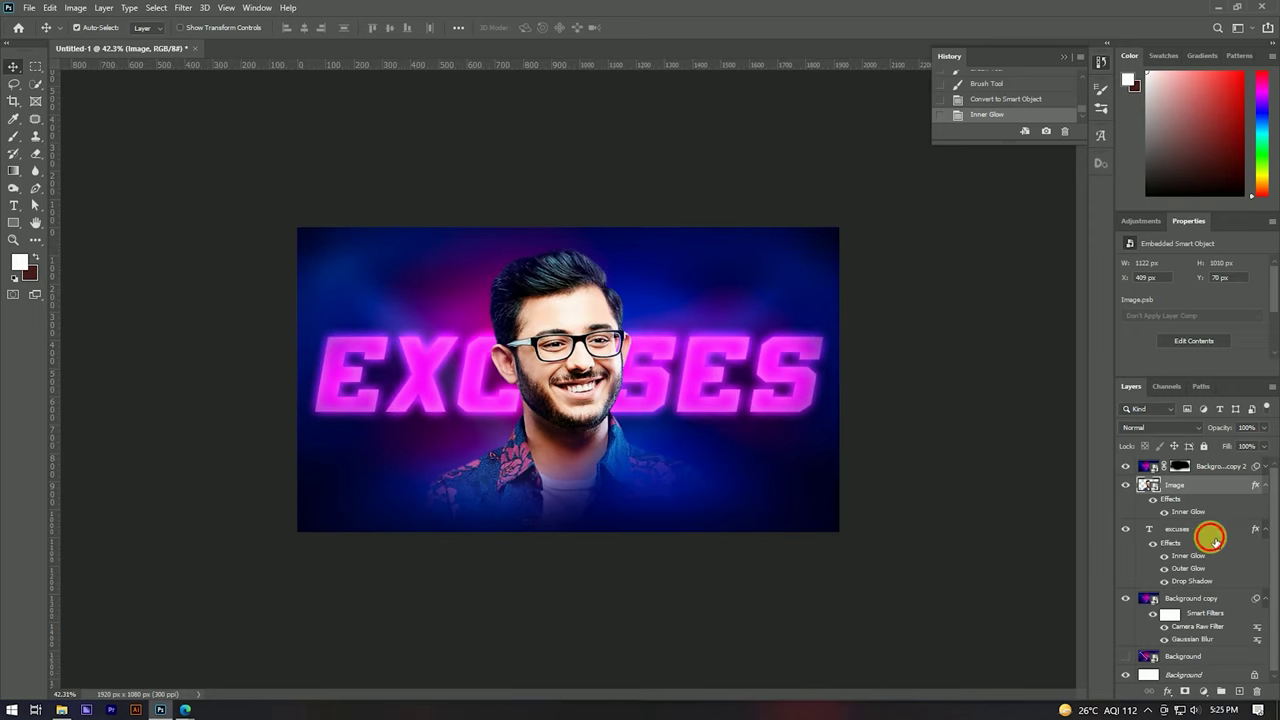
{"action": "left_click", "coordinate": [1214, 535]}
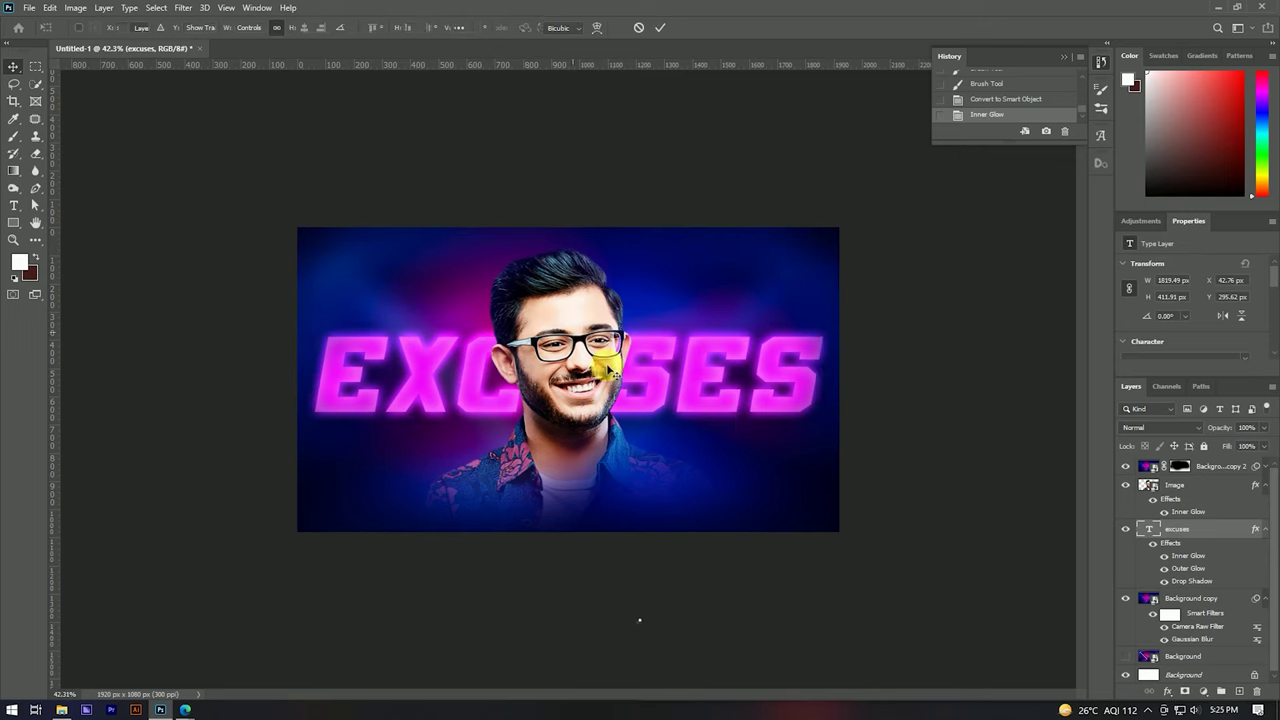
{"action": "key", "text": "ctrl+t"}
{"action": "left_click_drag", "start_coordinate": [700, 417], "coordinate": [720, 392]}
{"action": "left_click", "coordinate": [660, 27]}
Step: Select the Background copy 2 layer in the Layers panel
{"action": "scroll", "coordinate": [577, 267], "scroll_direction": "down", "scroll_amount": 5}
{"action": "scroll", "coordinate": [567, 390], "scroll_direction": "up", "scroll_amount": 6}
{"action": "scroll", "coordinate": [567, 400], "scroll_direction": "up", "scroll_amount": 3}
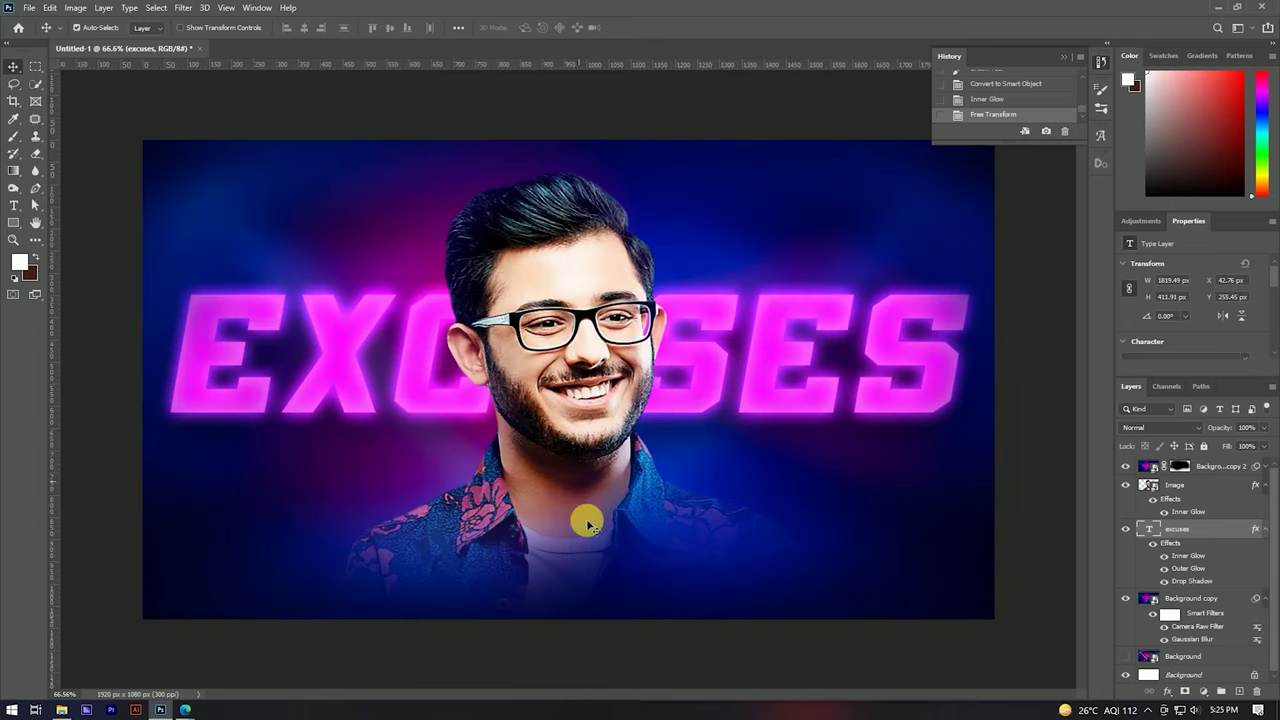
{"action": "scroll", "coordinate": [615, 460], "scroll_direction": "up", "scroll_amount": 2}
{"action": "scroll", "coordinate": [585, 355], "scroll_direction": "down", "scroll_amount": 2}
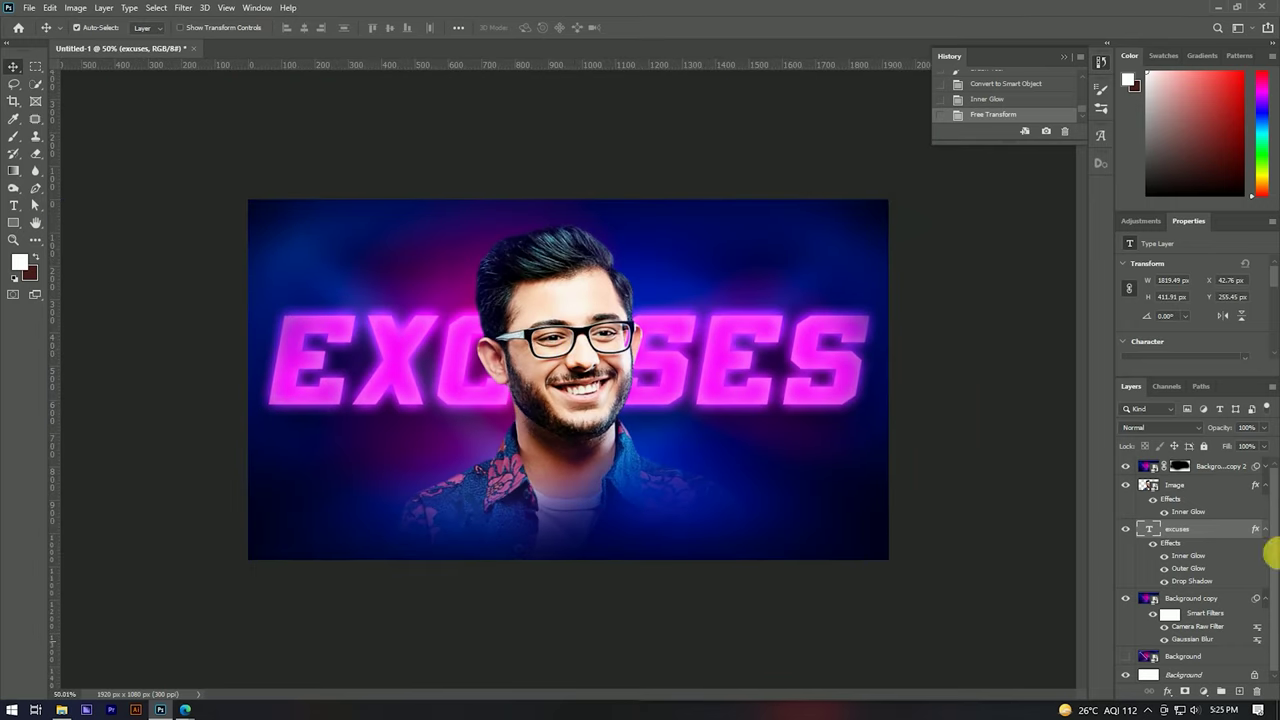
{"action": "left_click", "coordinate": [1195, 467]}
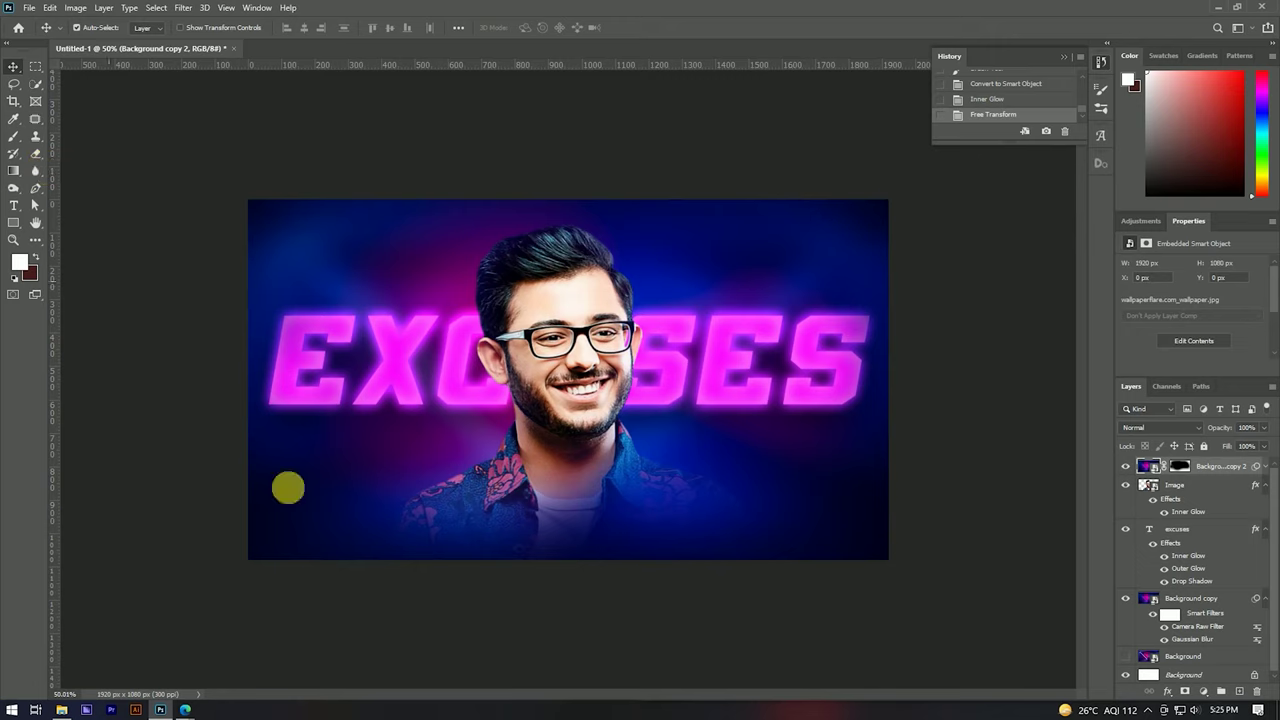
Step: Place the CARRY MINATI caption beneath the man and colour it white
{"action": "left_click", "coordinate": [13, 205]}
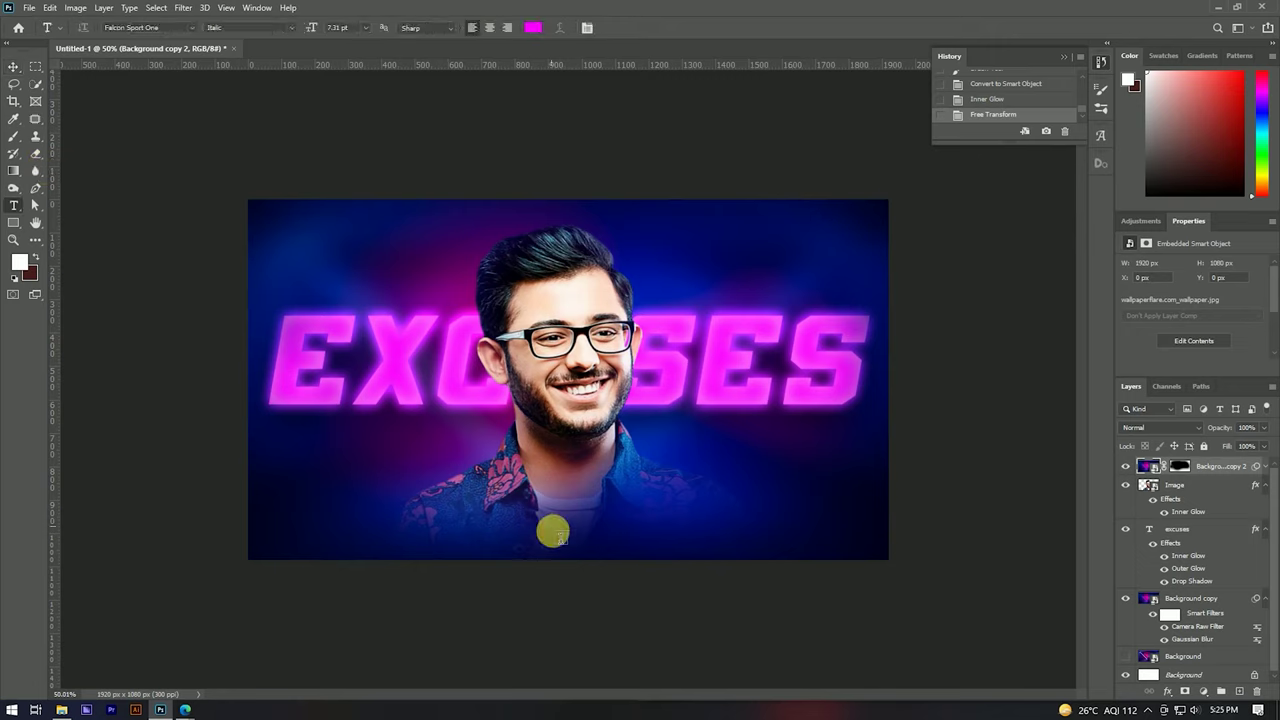
{"action": "left_click", "coordinate": [500, 520]}
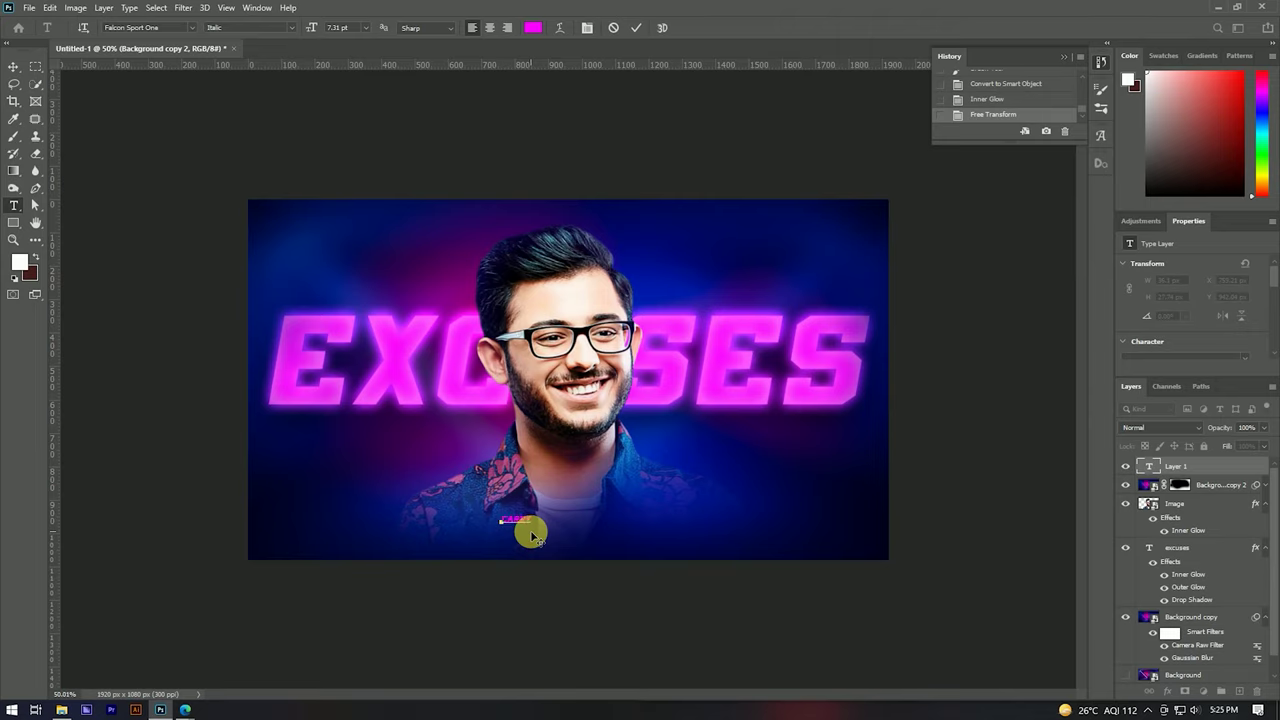
{"action": "type", "text": "CARRY MINATI"}
{"action": "left_click", "coordinate": [636, 27]}
{"action": "left_click", "coordinate": [531, 27]}
{"action": "left_click_drag", "start_coordinate": [849, 294], "coordinate": [790, 225]}
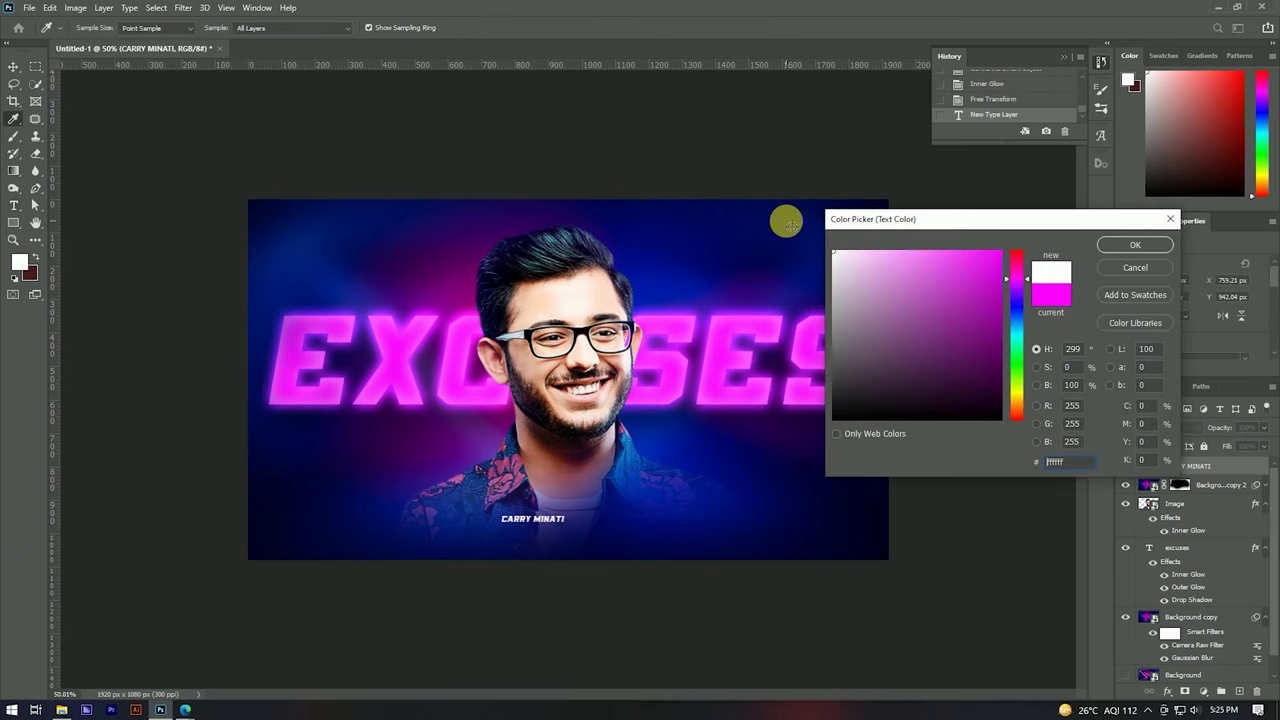
{"action": "left_click", "coordinate": [1135, 244]}
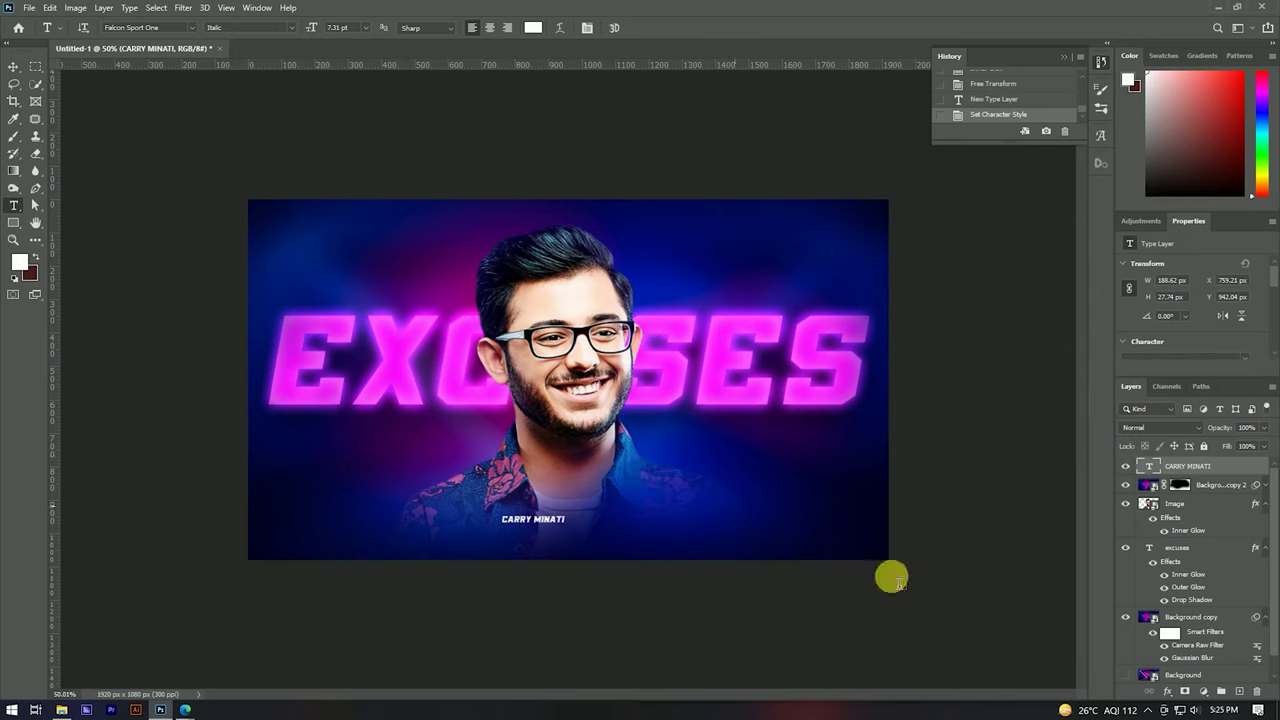
{"action": "scroll", "coordinate": [1188, 643], "scroll_direction": "down", "scroll_amount": 1}
{"action": "left_click", "coordinate": [1205, 673]}
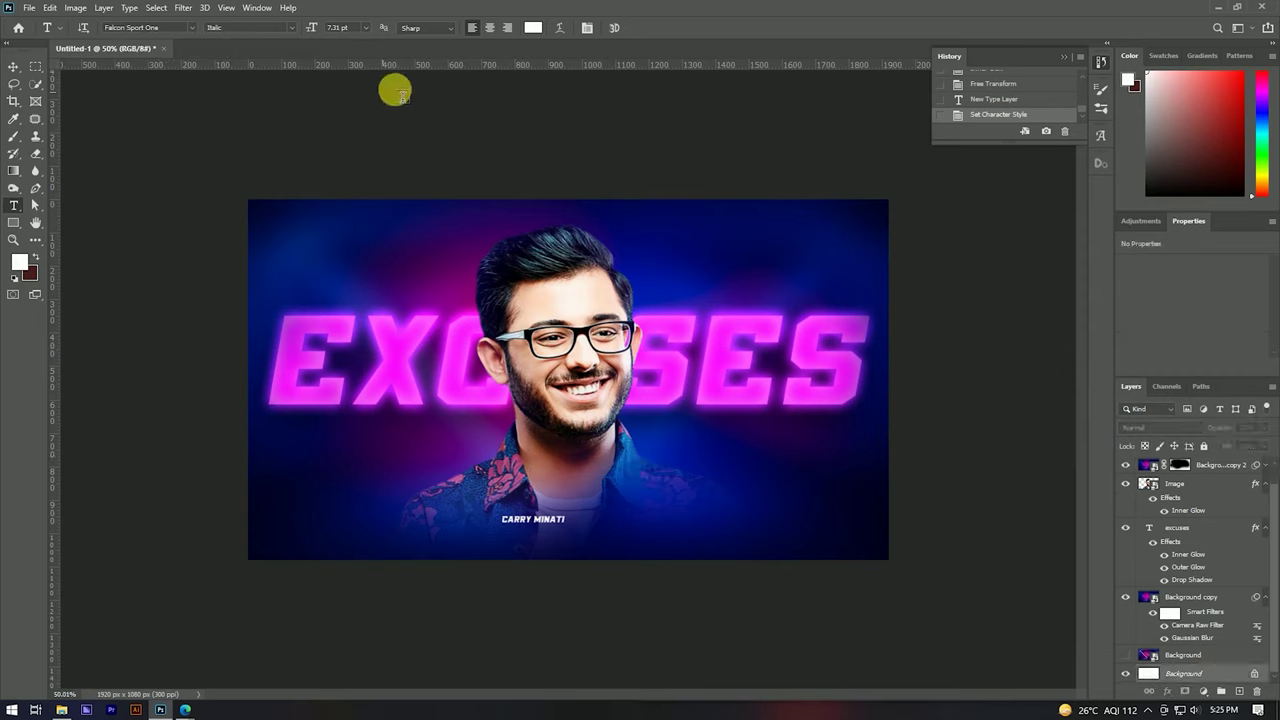
Step: Centre the caption, widen its letter spacing with 1240, and shift it left
{"action": "left_click", "coordinate": [12, 67]}
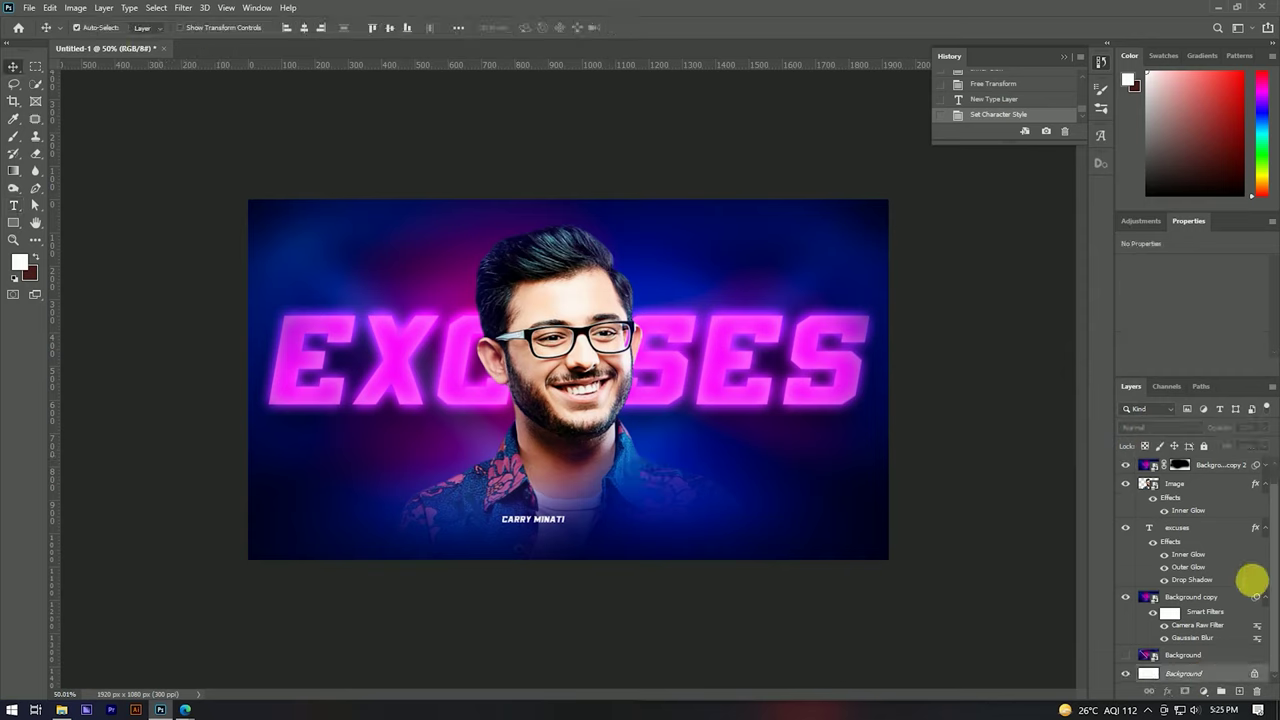
{"action": "scroll", "coordinate": [1180, 500], "scroll_direction": "up", "scroll_amount": 1}
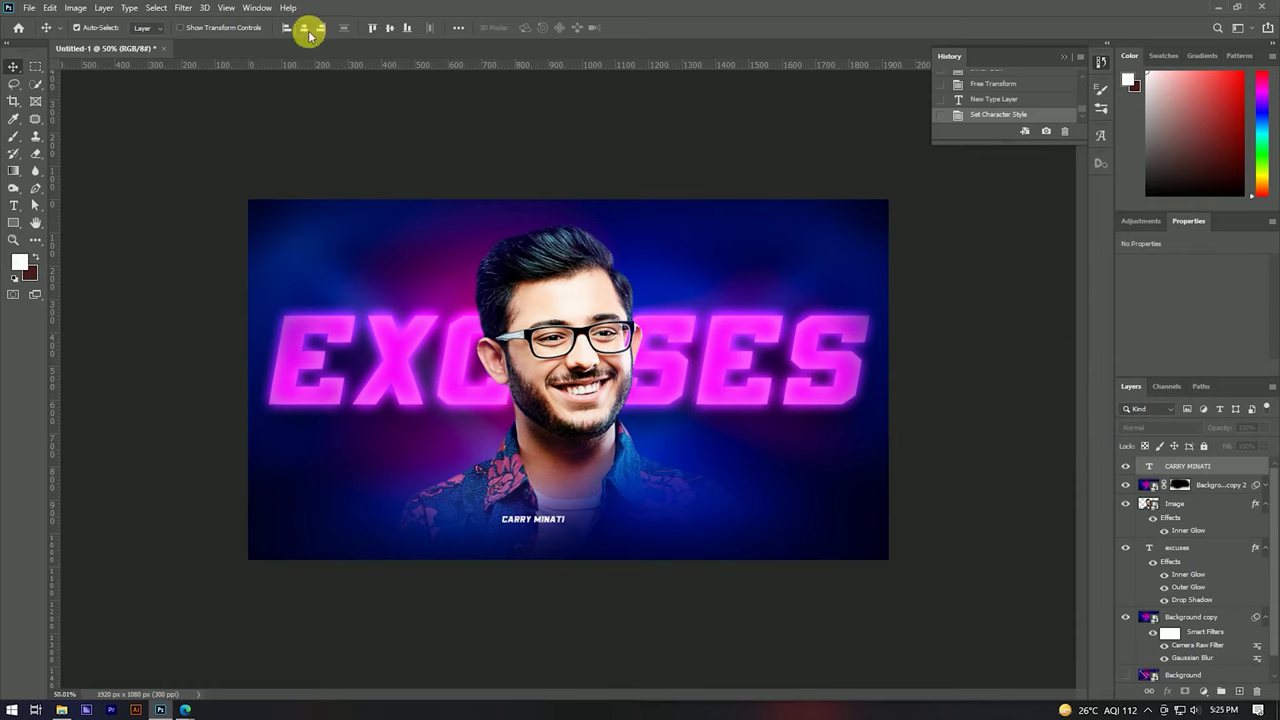
{"action": "left_click", "coordinate": [934, 597]}
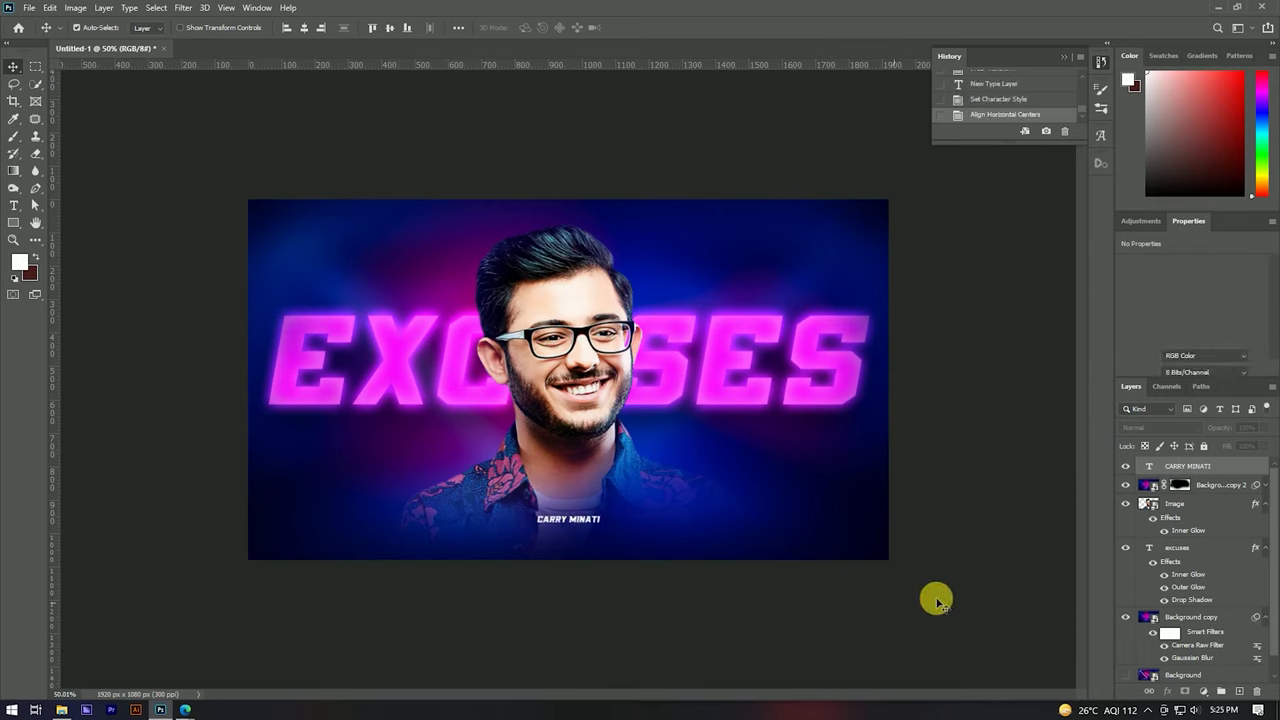
{"action": "left_click", "coordinate": [1168, 465]}
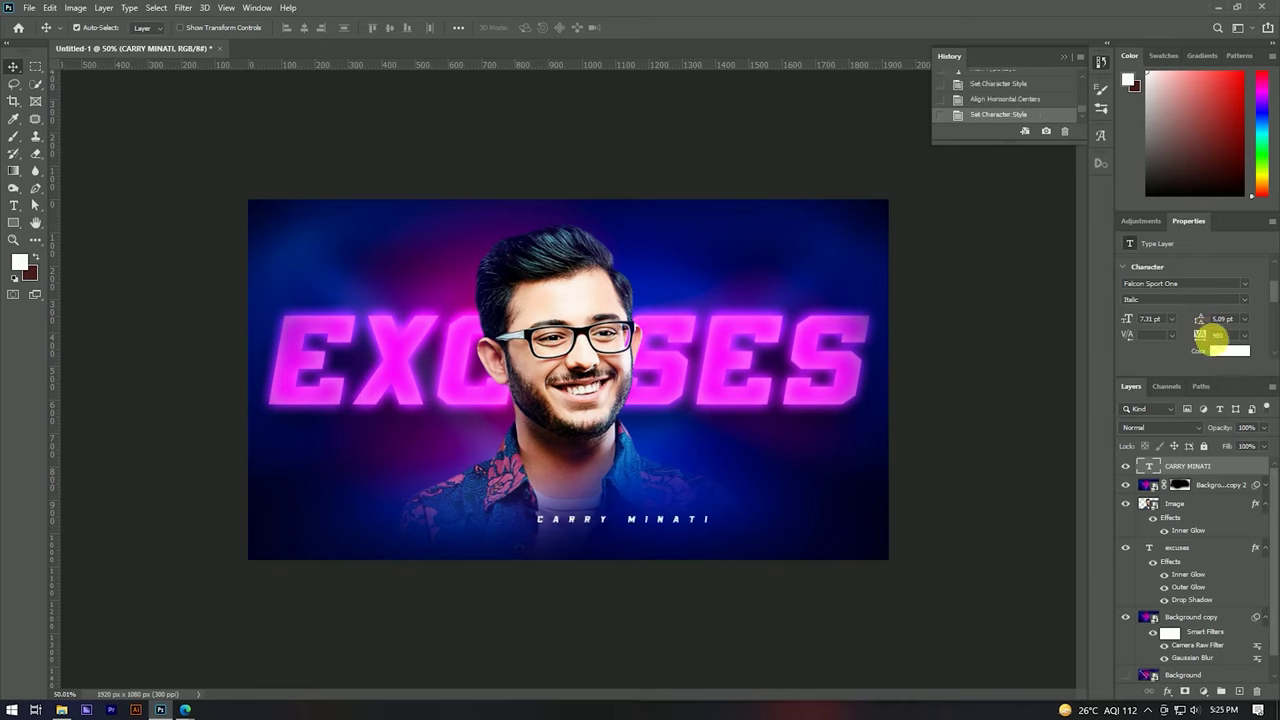
{"action": "type", "text": "1240"}
{"action": "key", "text": "Return"}
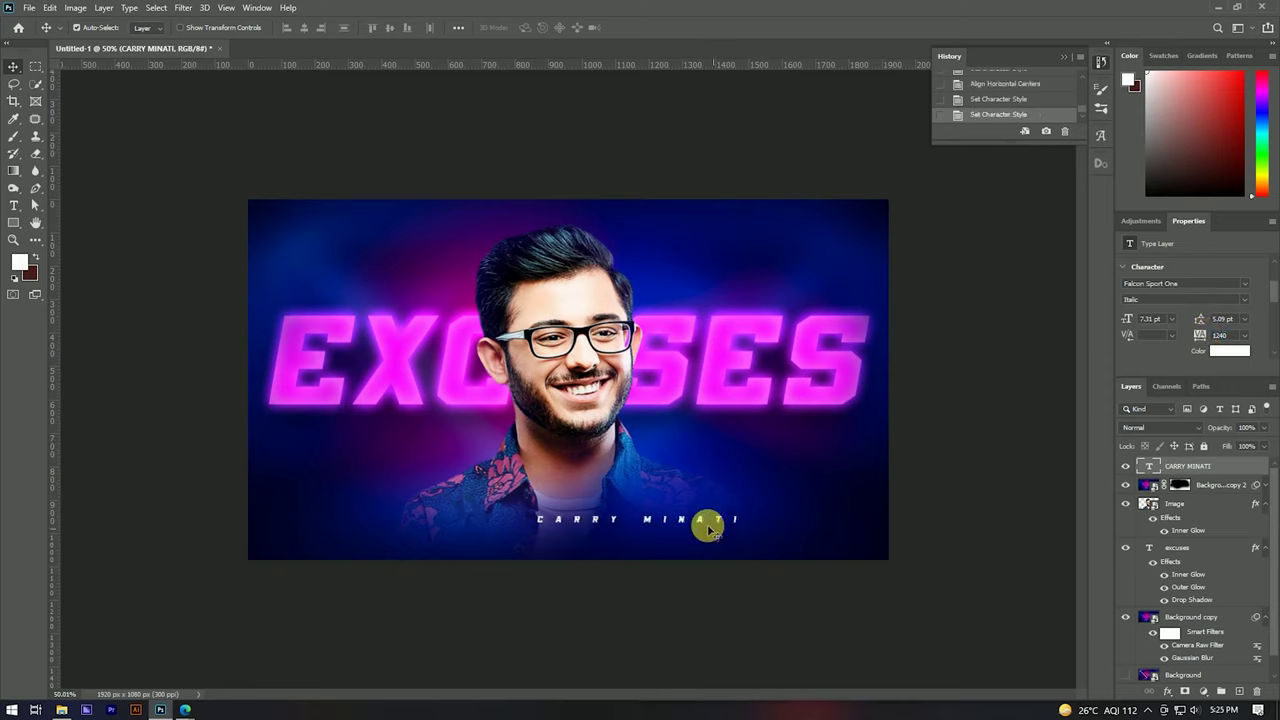
{"action": "left_click_drag", "start_coordinate": [680, 521], "coordinate": [611, 533]}
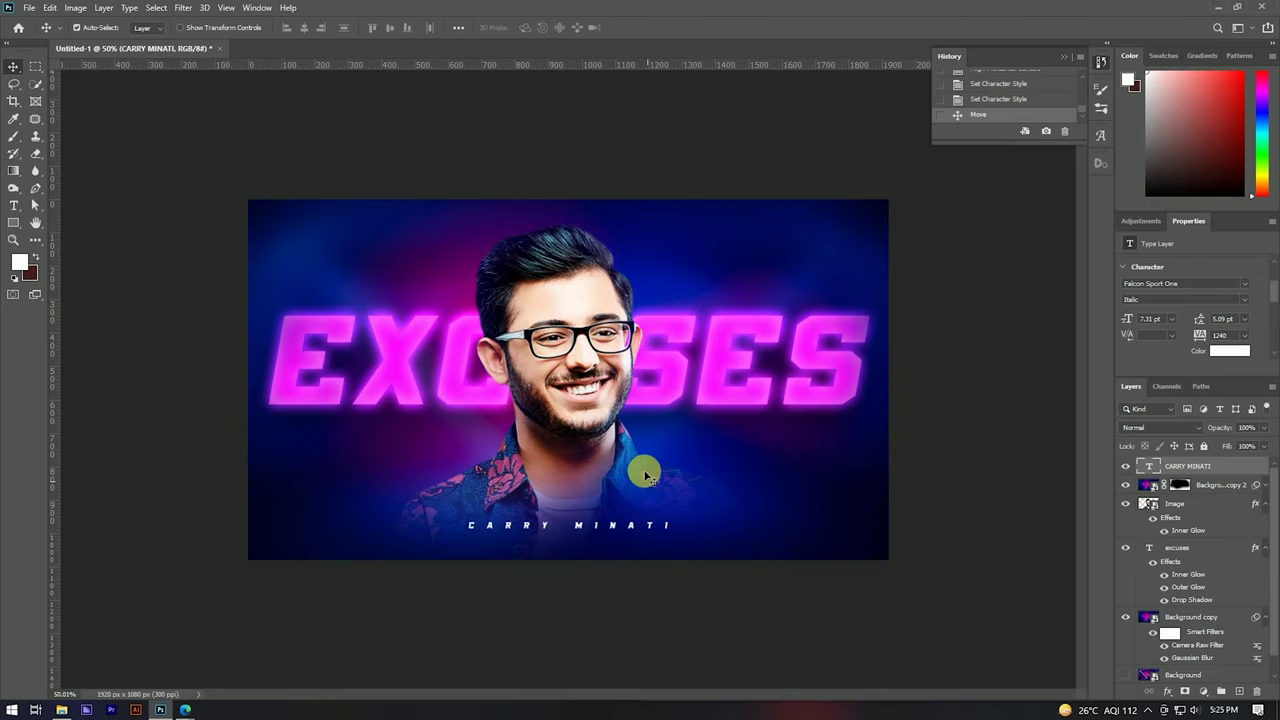
Step: Enlarge the caption to 12 pt and move it back toward the centre
{"action": "scroll", "coordinate": [632, 441], "scroll_direction": "down", "scroll_amount": 3}
{"action": "scroll", "coordinate": [590, 482], "scroll_direction": "up", "scroll_amount": 3}
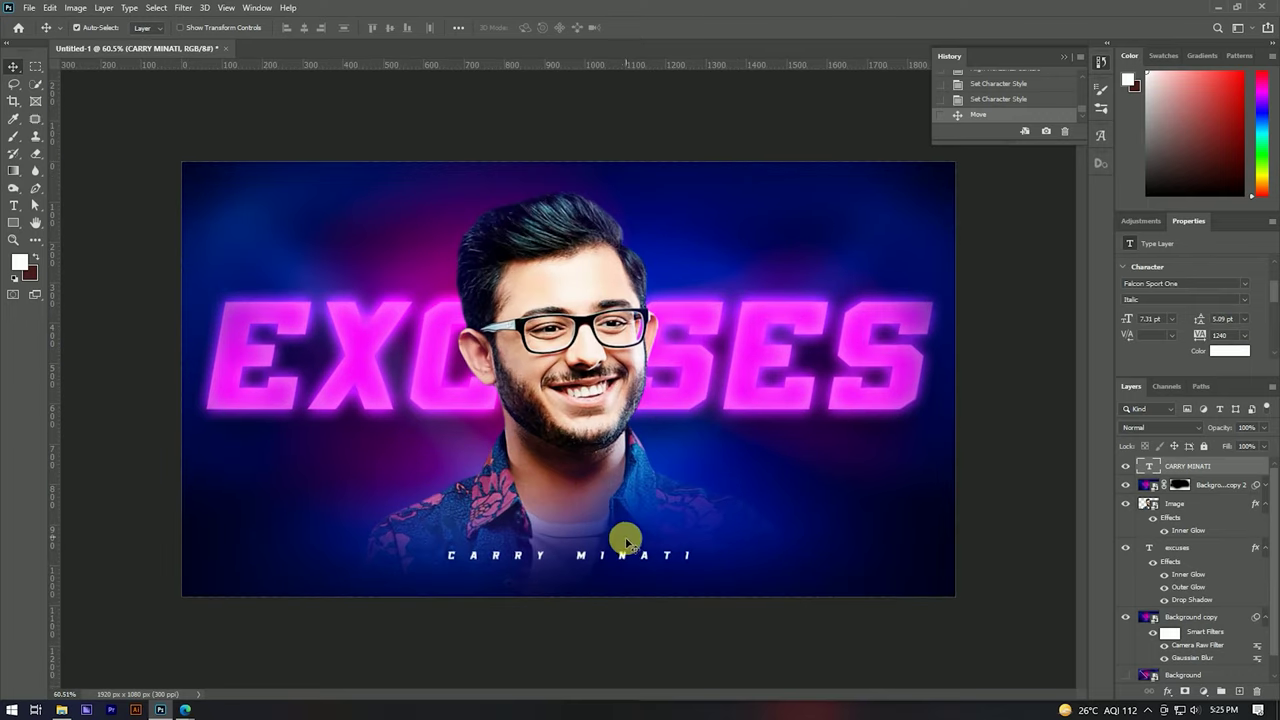
{"action": "scroll", "coordinate": [1163, 330], "scroll_direction": "down", "scroll_amount": 1}
{"action": "left_click", "coordinate": [1128, 309]}
{"action": "type", "text": "12"}
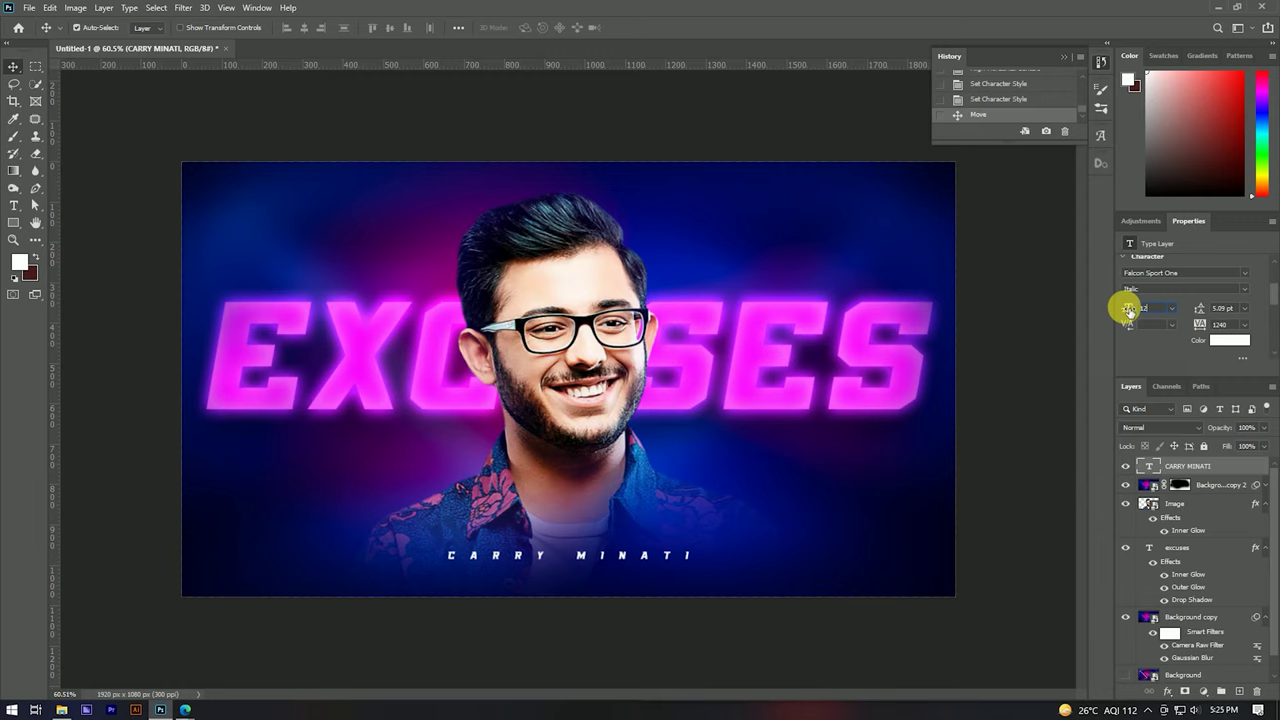
{"action": "key", "text": "Return"}
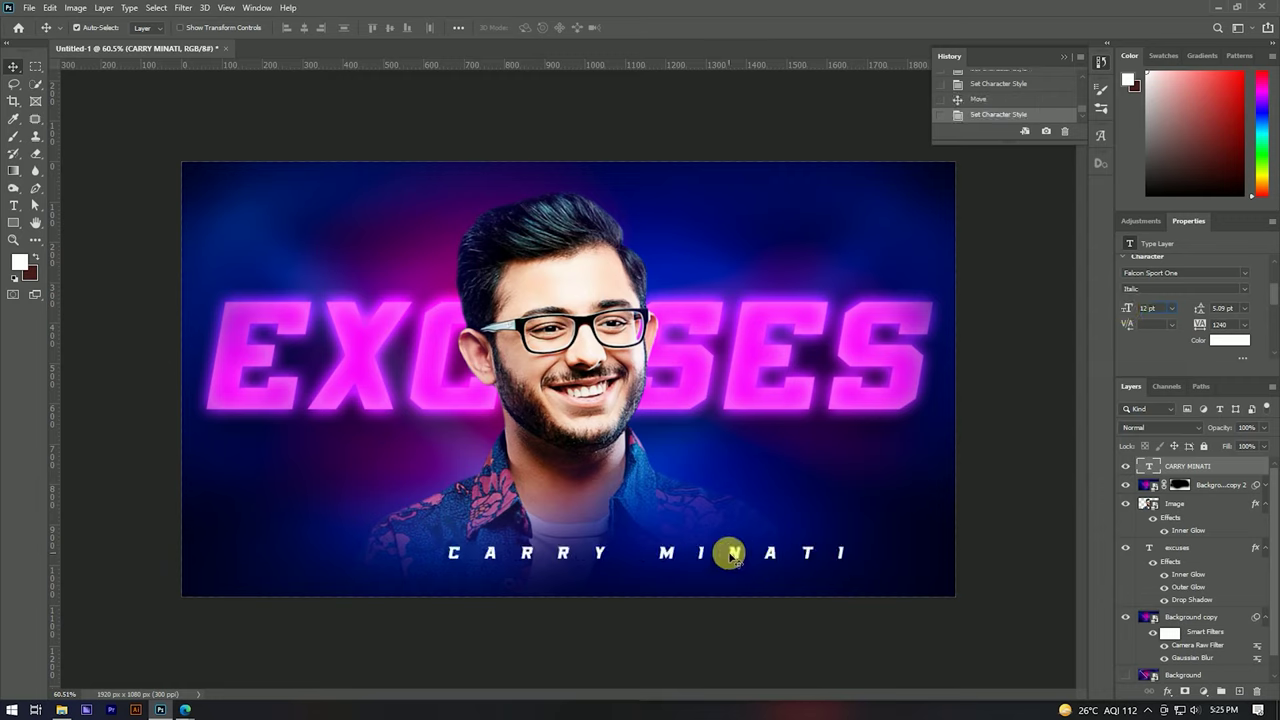
{"action": "mouse_move", "coordinate": [734, 557]}
{"action": "left_mouse_down"}
{"action": "mouse_move", "coordinate": [636, 556]}
{"action": "mouse_move", "coordinate": [651, 556]}
{"action": "left_mouse_up"}
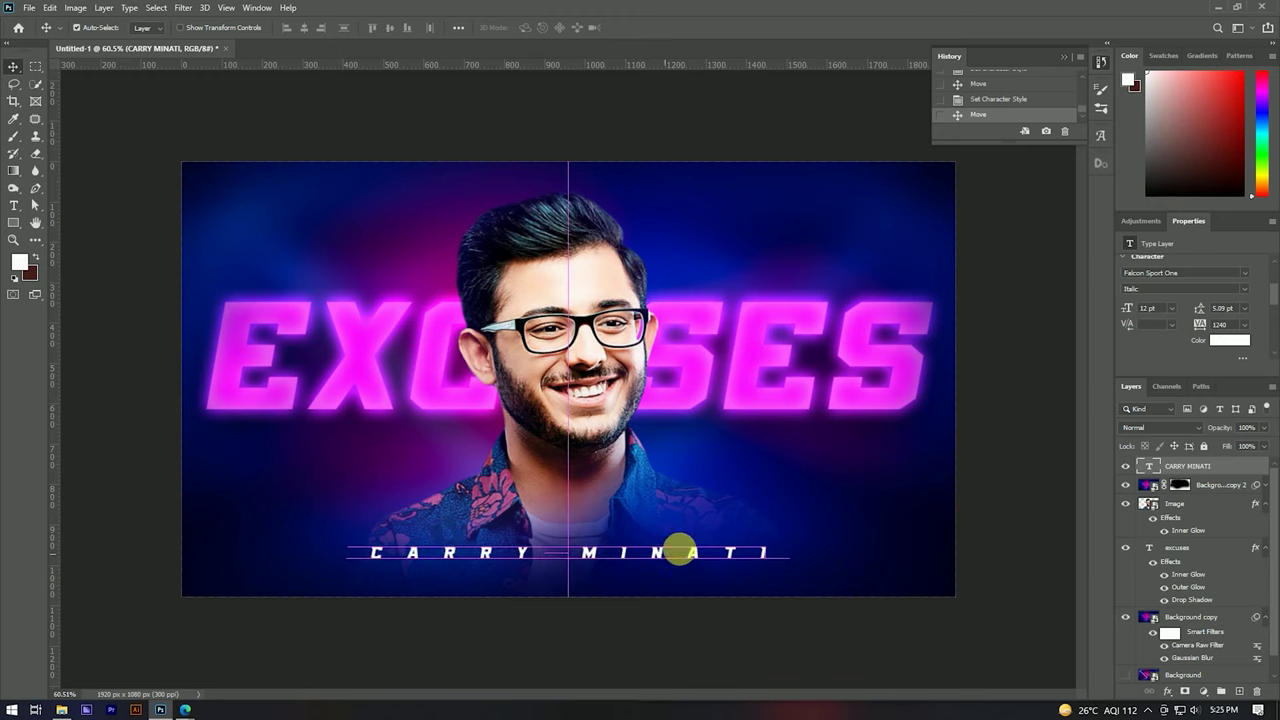
{"action": "key", "text": "ctrl+minus"}
Step: Set the caption tracking to 1000 and align it to the horizontal centre
{"action": "scroll", "coordinate": [590, 375], "scroll_direction": "down", "scroll_amount": 2}
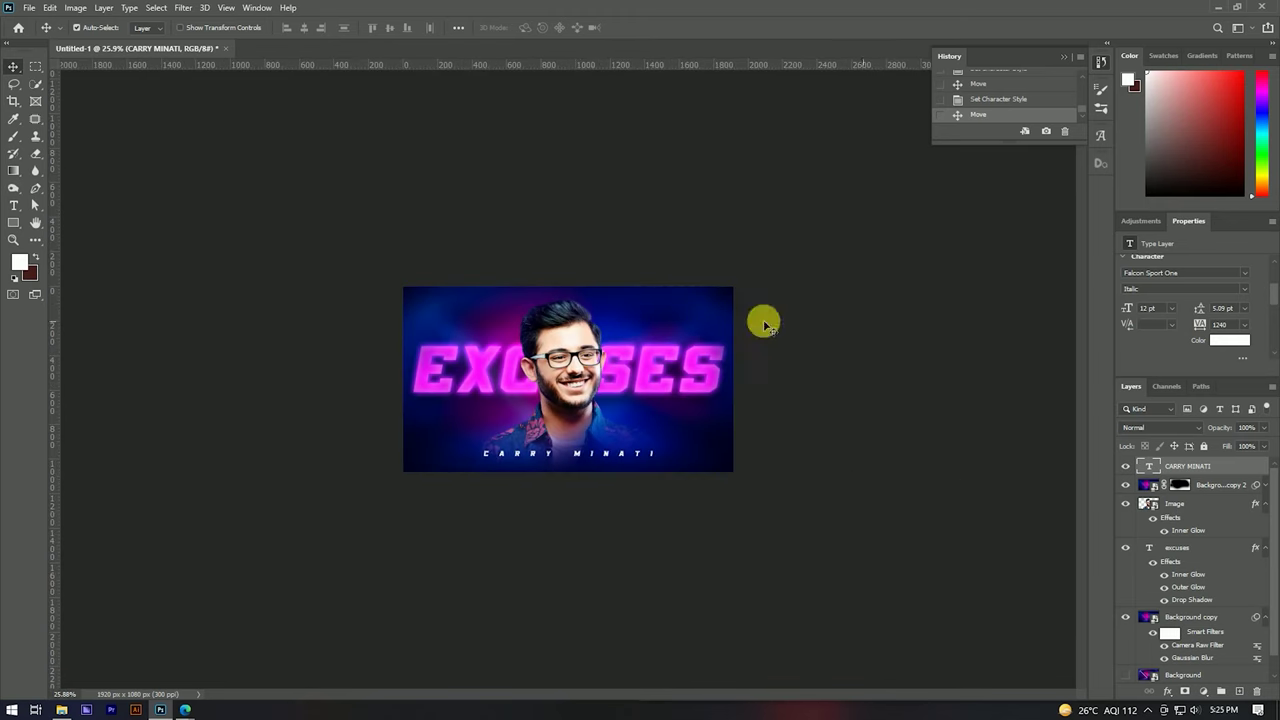
{"action": "scroll", "coordinate": [571, 449], "scroll_direction": "up", "scroll_amount": 2}
{"action": "scroll", "coordinate": [571, 449], "scroll_direction": "up", "scroll_amount": 2}
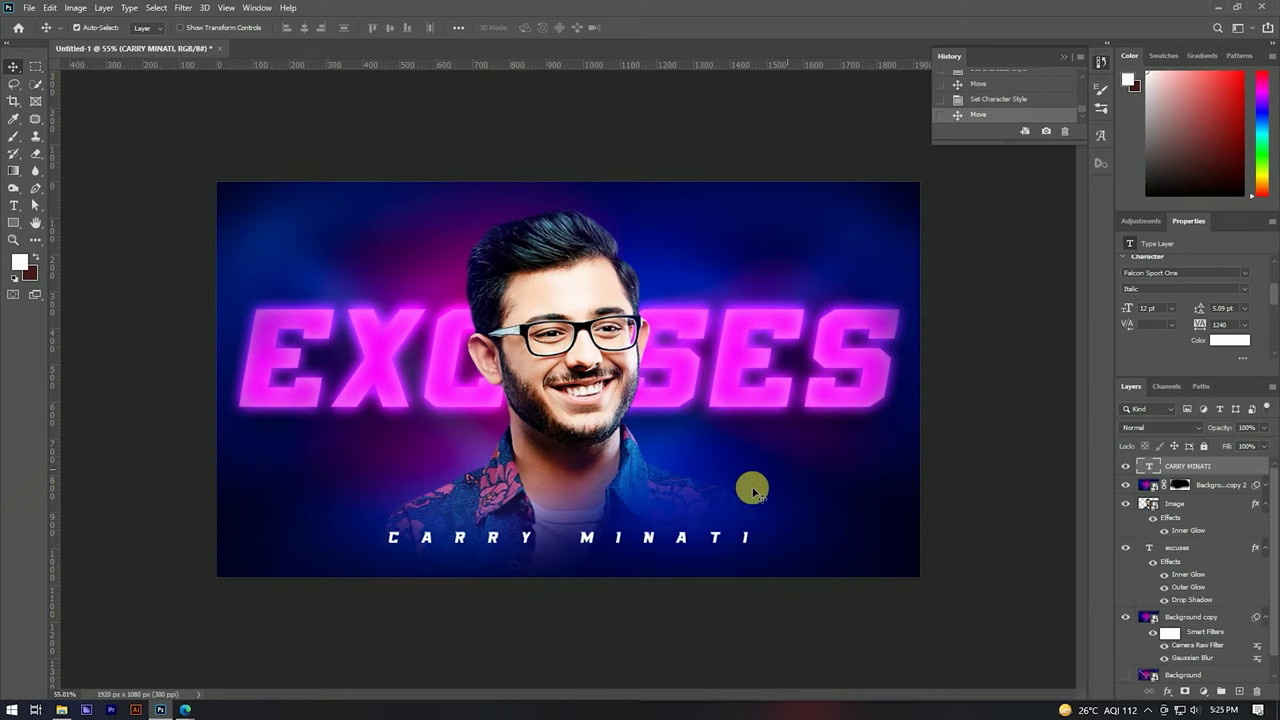
{"action": "left_click", "coordinate": [1224, 325]}
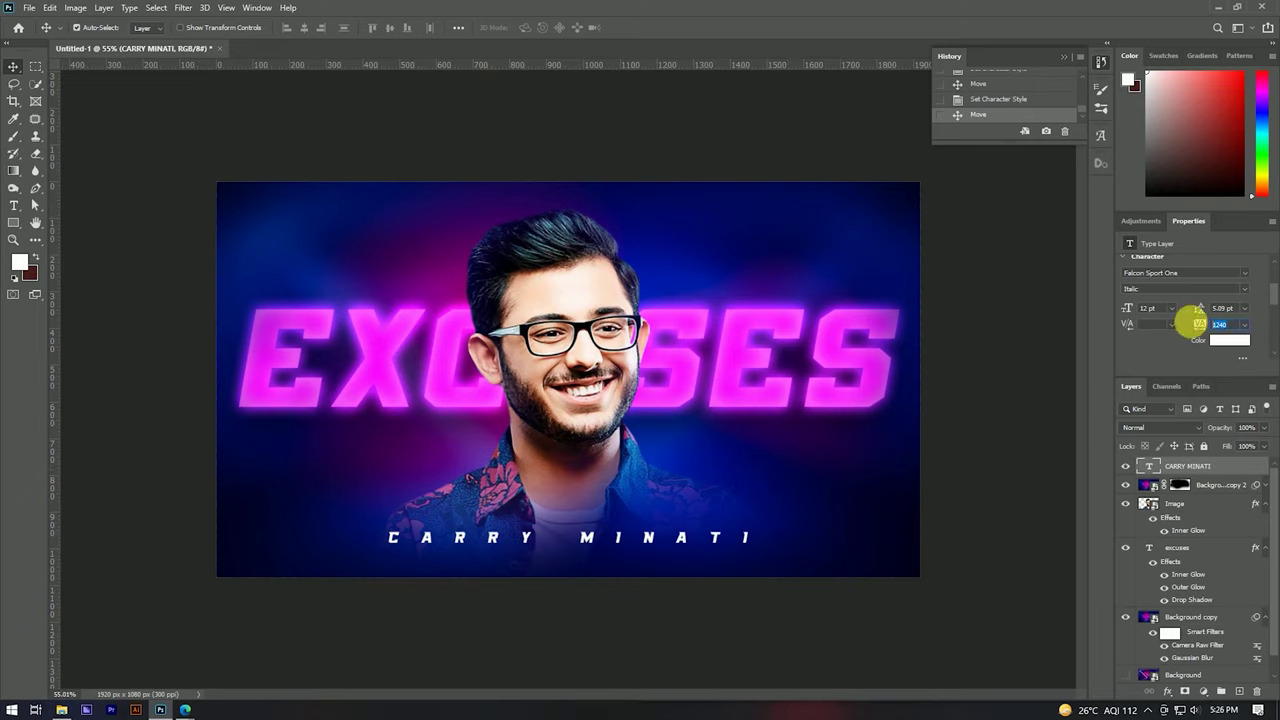
{"action": "type", "text": "1000"}
{"action": "key", "text": "Return"}
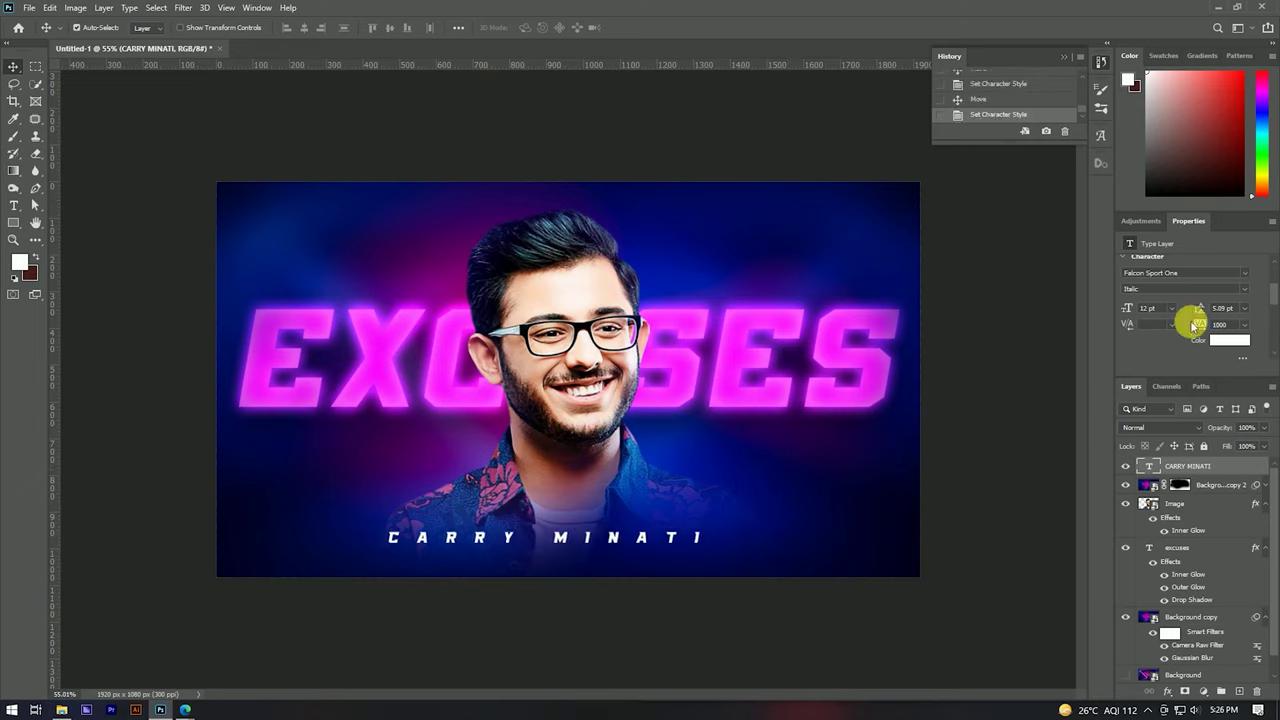
{"action": "scroll", "coordinate": [1228, 481], "scroll_direction": "down", "scroll_amount": 1}
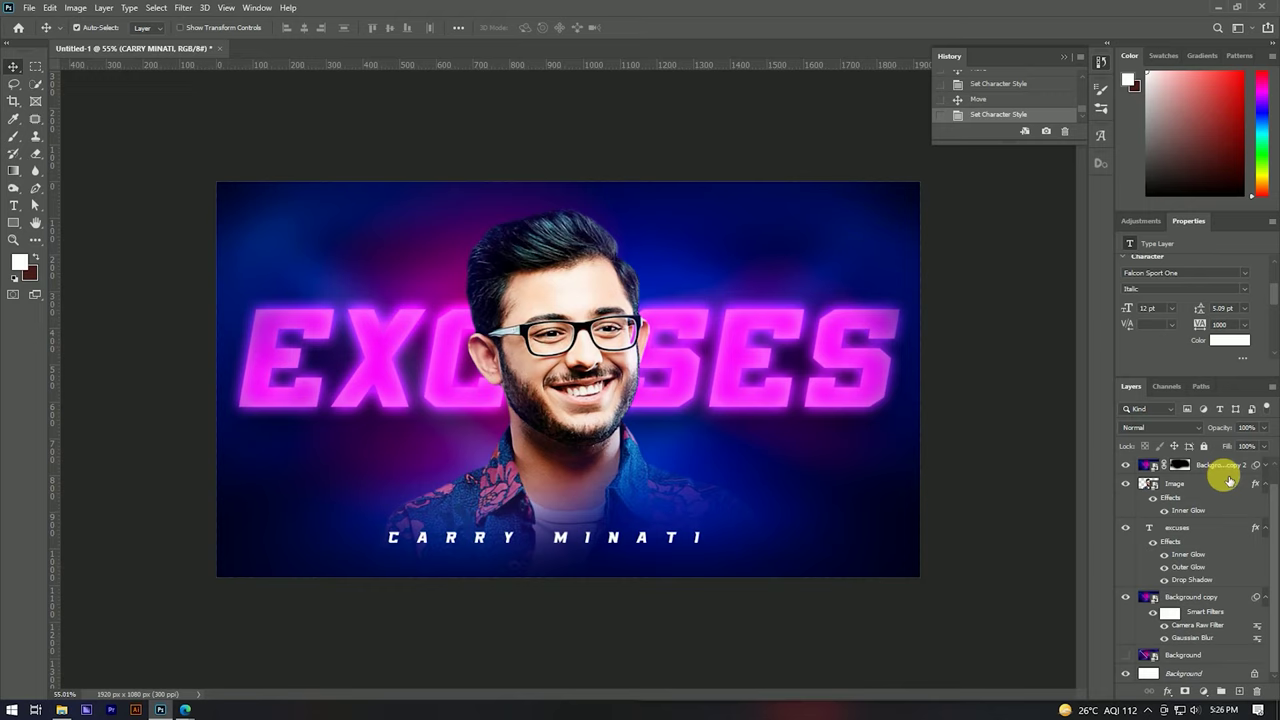
{"action": "left_click", "coordinate": [1210, 674]}
{"action": "left_click", "coordinate": [304, 28]}
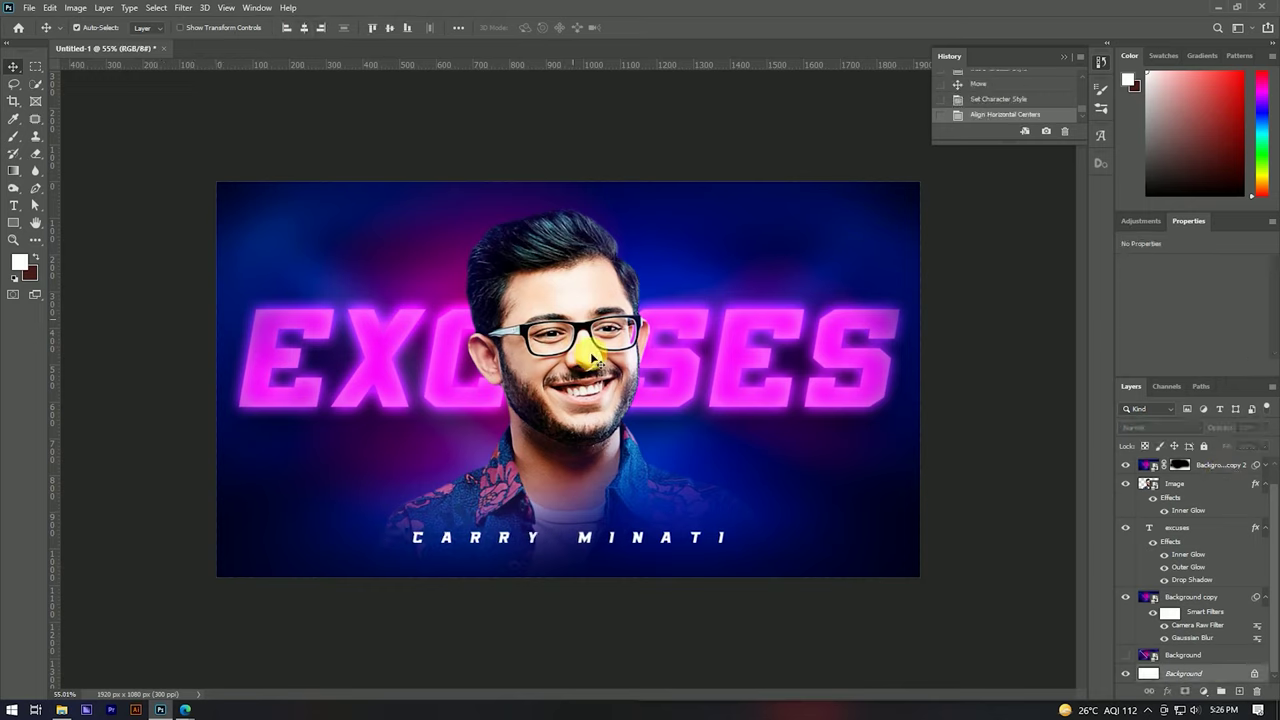
{"action": "scroll", "coordinate": [1212, 522], "scroll_direction": "up", "scroll_amount": 1}
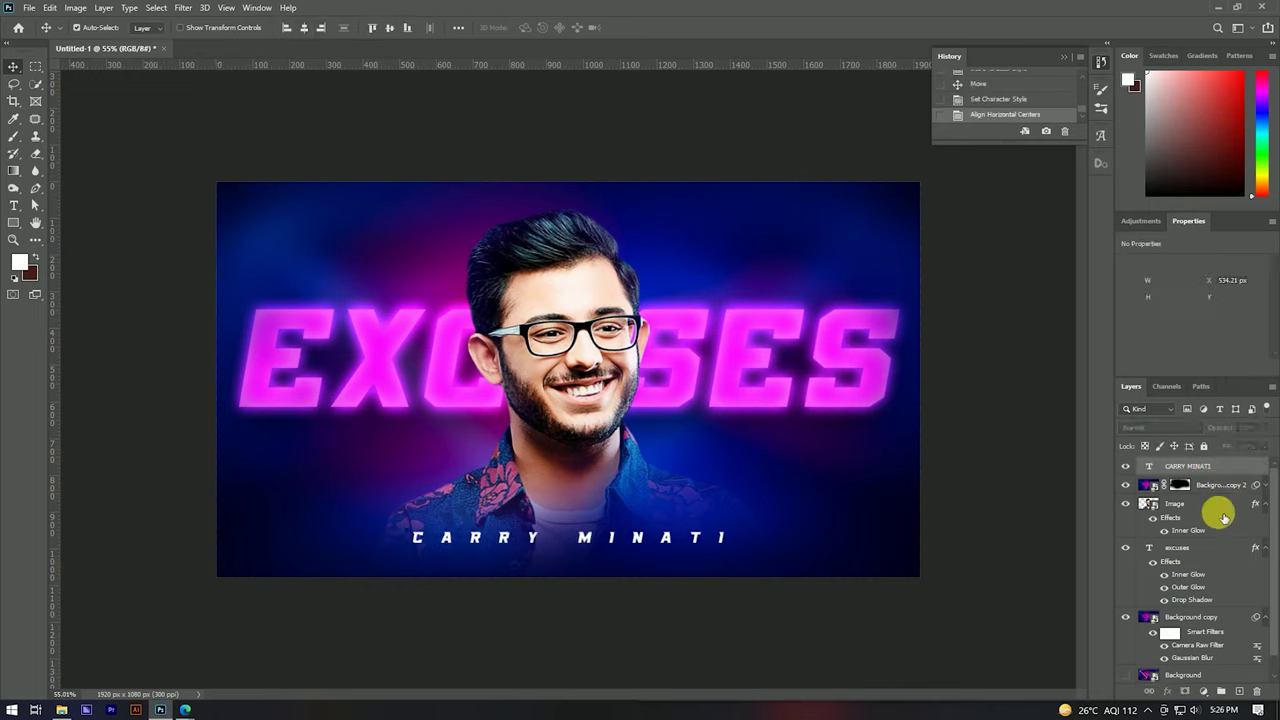
{"action": "left_click", "coordinate": [1214, 468]}
{"action": "scroll", "coordinate": [1214, 530], "scroll_direction": "down", "scroll_amount": 1}
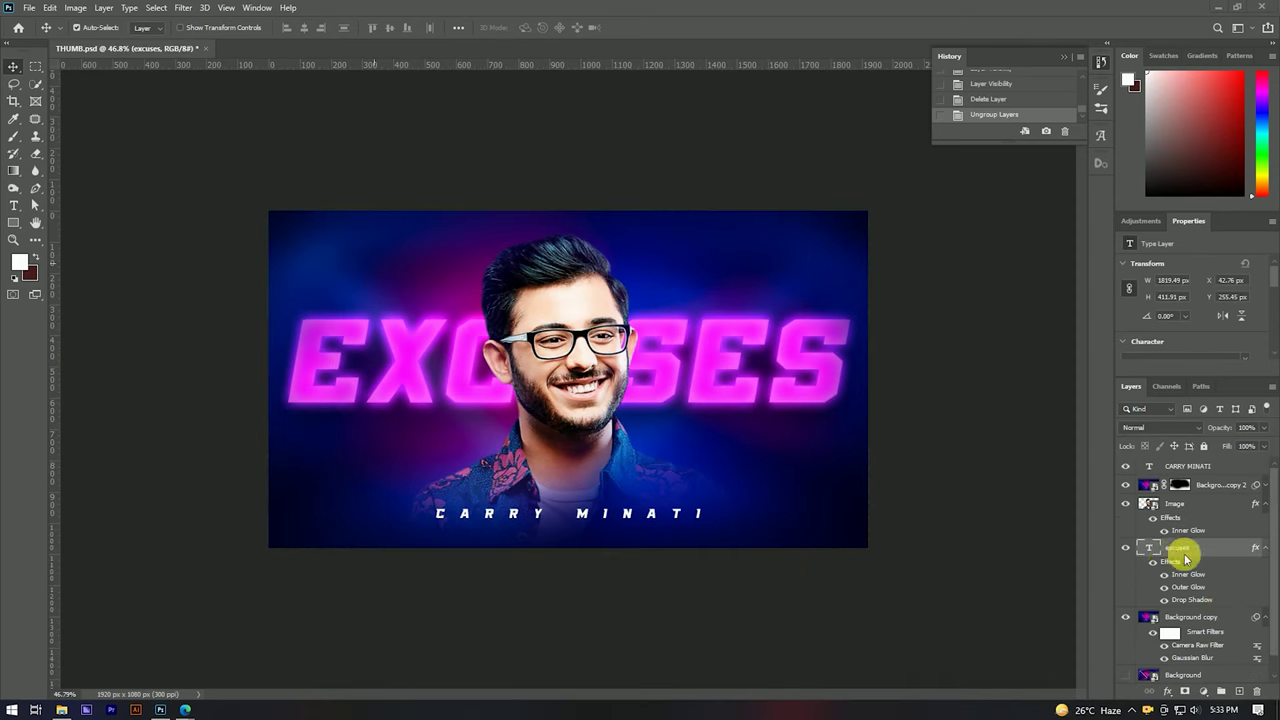
{"action": "scroll", "coordinate": [624, 360], "scroll_direction": "up", "scroll_amount": 2}
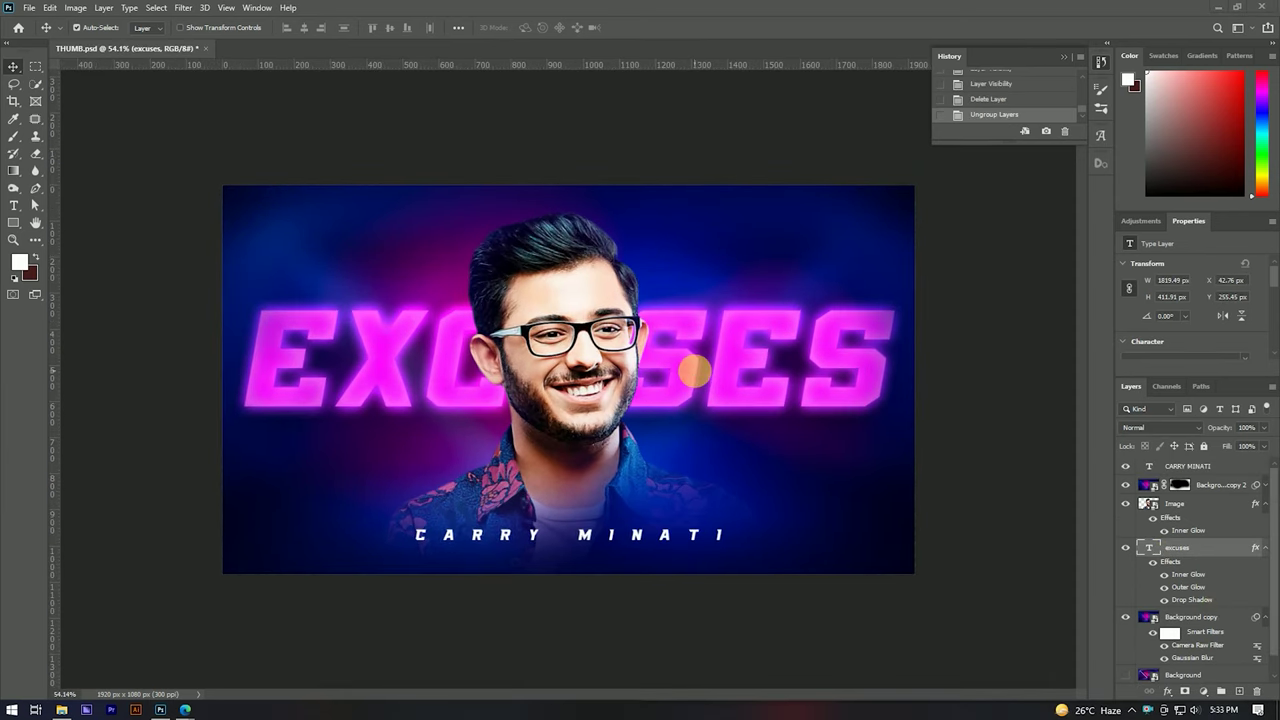
Step: Enable a Stroke in the EXCUSES layer style with Gradient fill type
{"action": "double_click", "coordinate": [1227, 555]}
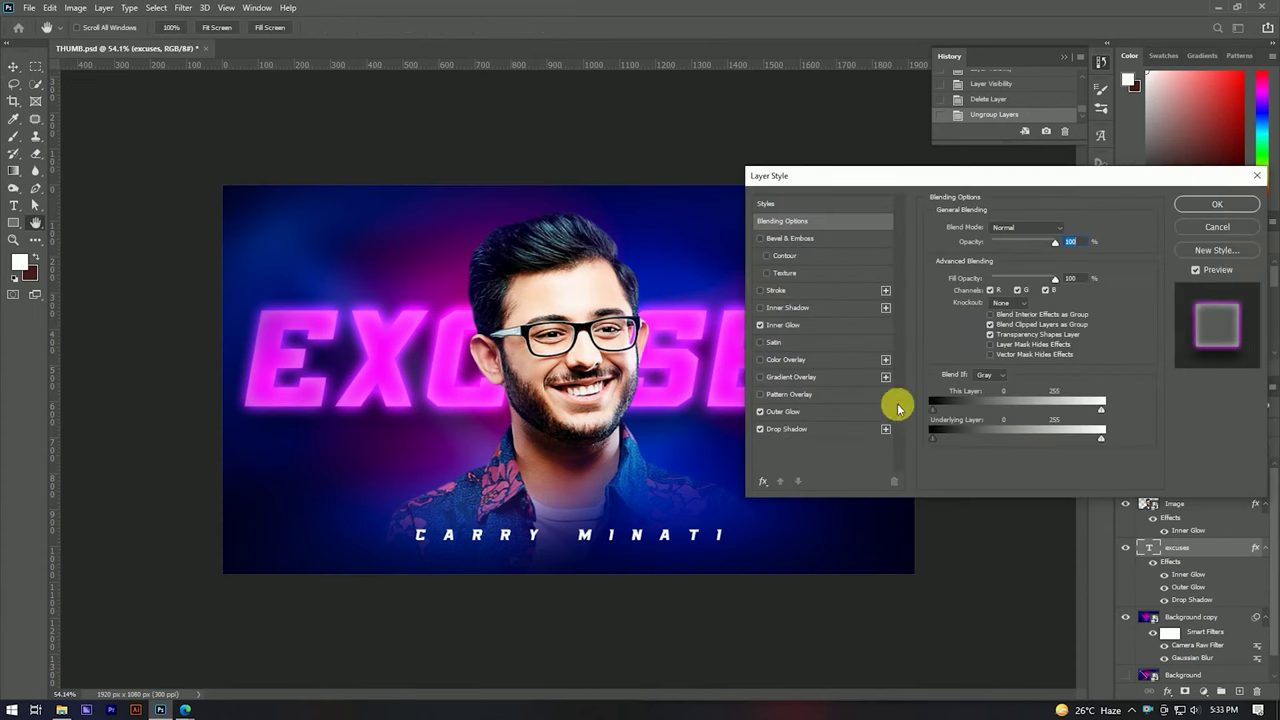
{"action": "left_click", "coordinate": [764, 291]}
{"action": "mouse_move", "coordinate": [818, 177]}
{"action": "left_mouse_down"}
{"action": "mouse_move", "coordinate": [916, 178]}
{"action": "mouse_move", "coordinate": [914, 205]}
{"action": "left_mouse_up"}
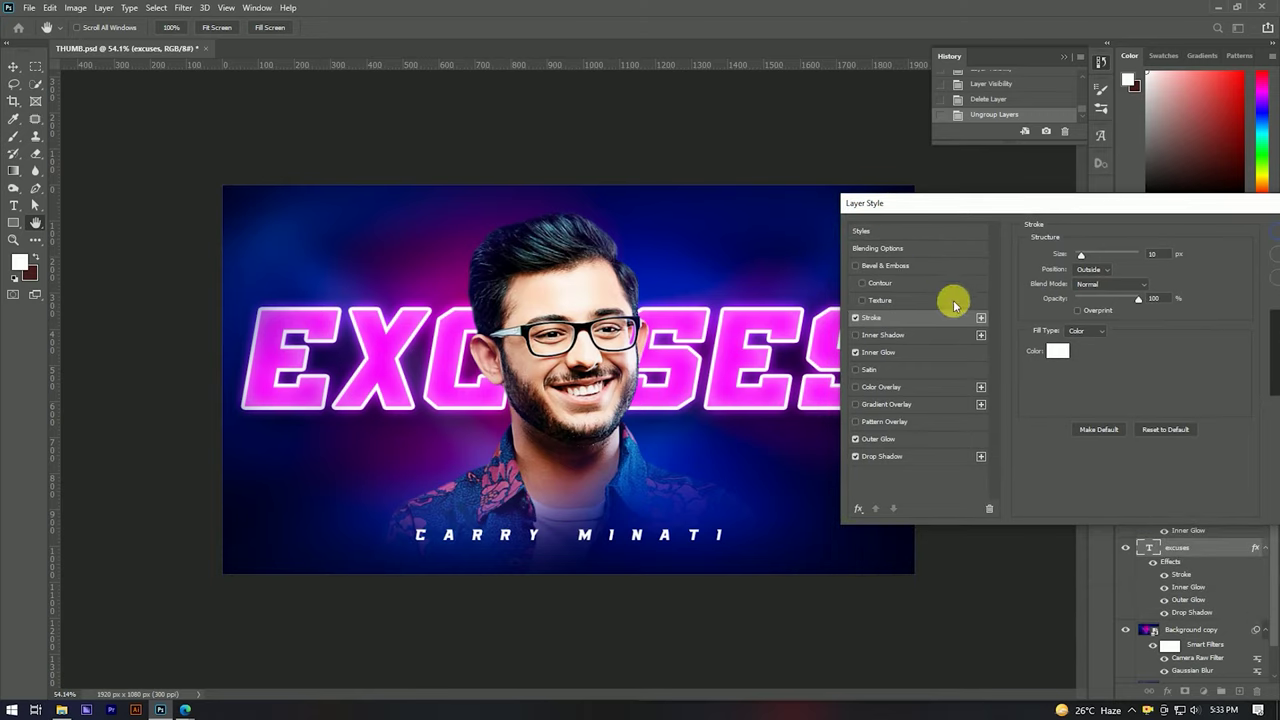
{"action": "left_click", "coordinate": [1080, 328]}
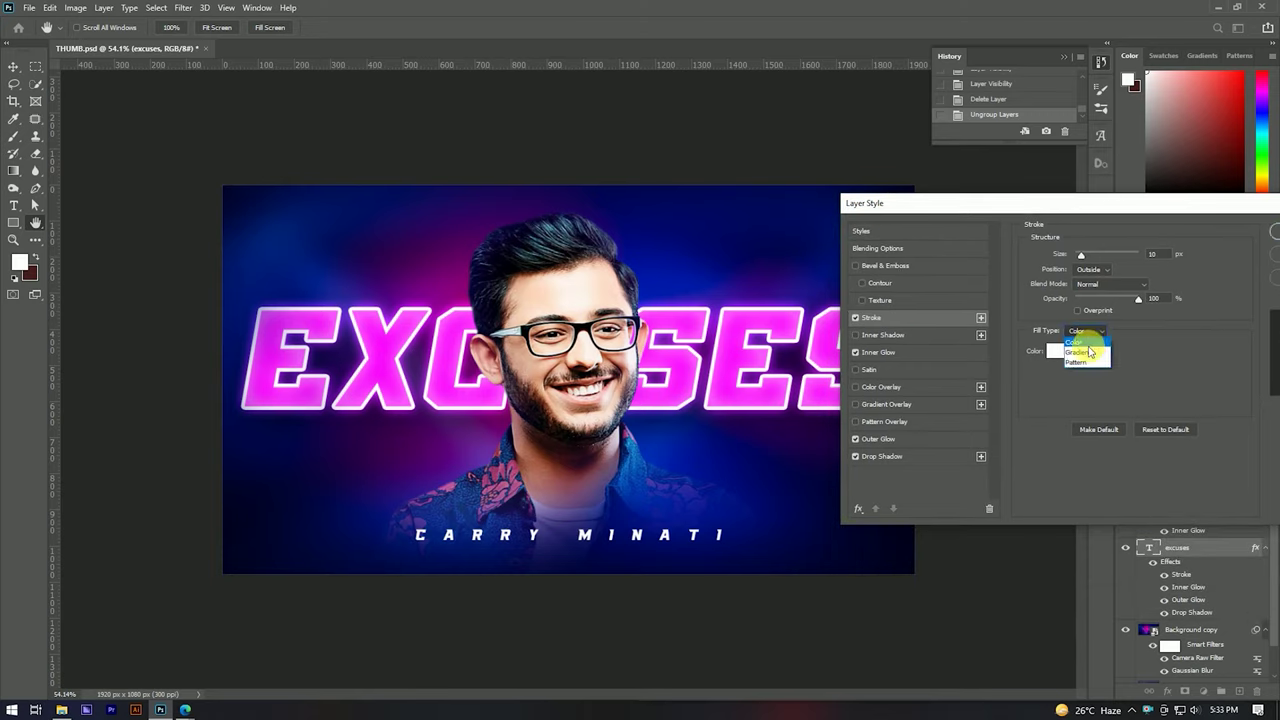
{"action": "left_click", "coordinate": [1080, 354]}
Step: Choose the light cyan Green_01 preset for the 10 px stroke and confirm
{"action": "left_click", "coordinate": [1118, 355]}
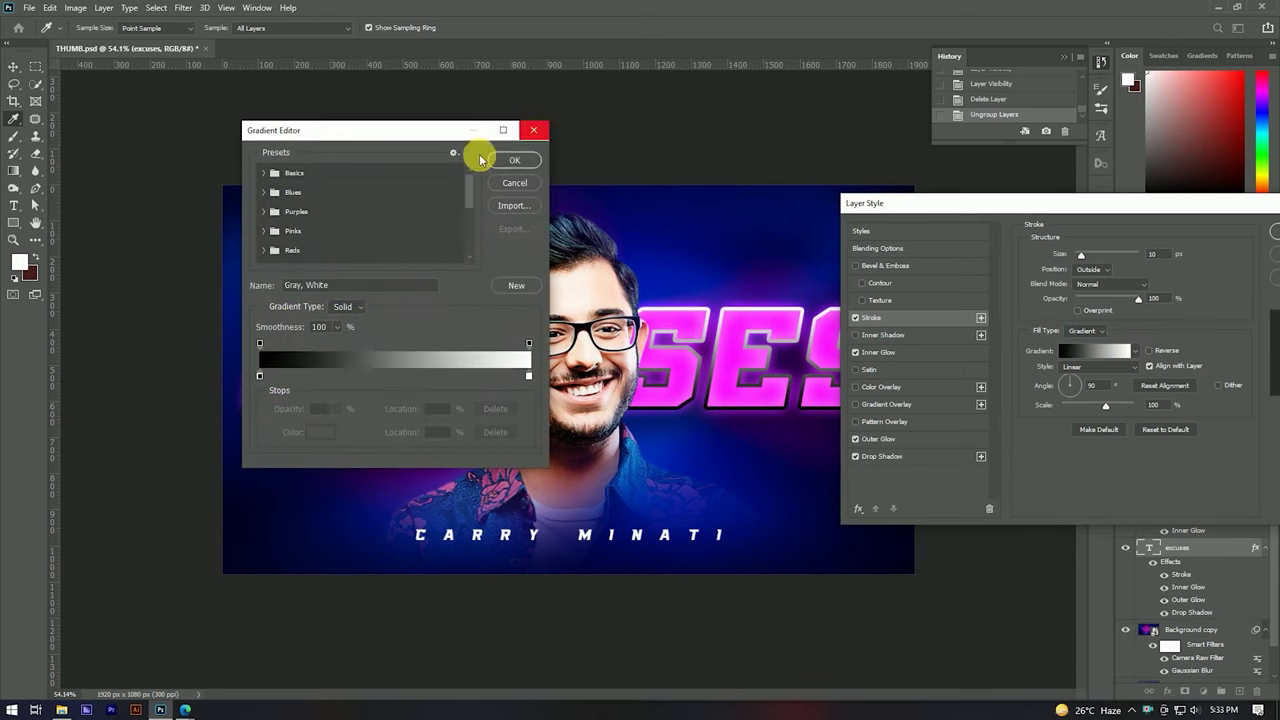
{"action": "scroll", "coordinate": [288, 235], "scroll_direction": "down", "scroll_amount": 2}
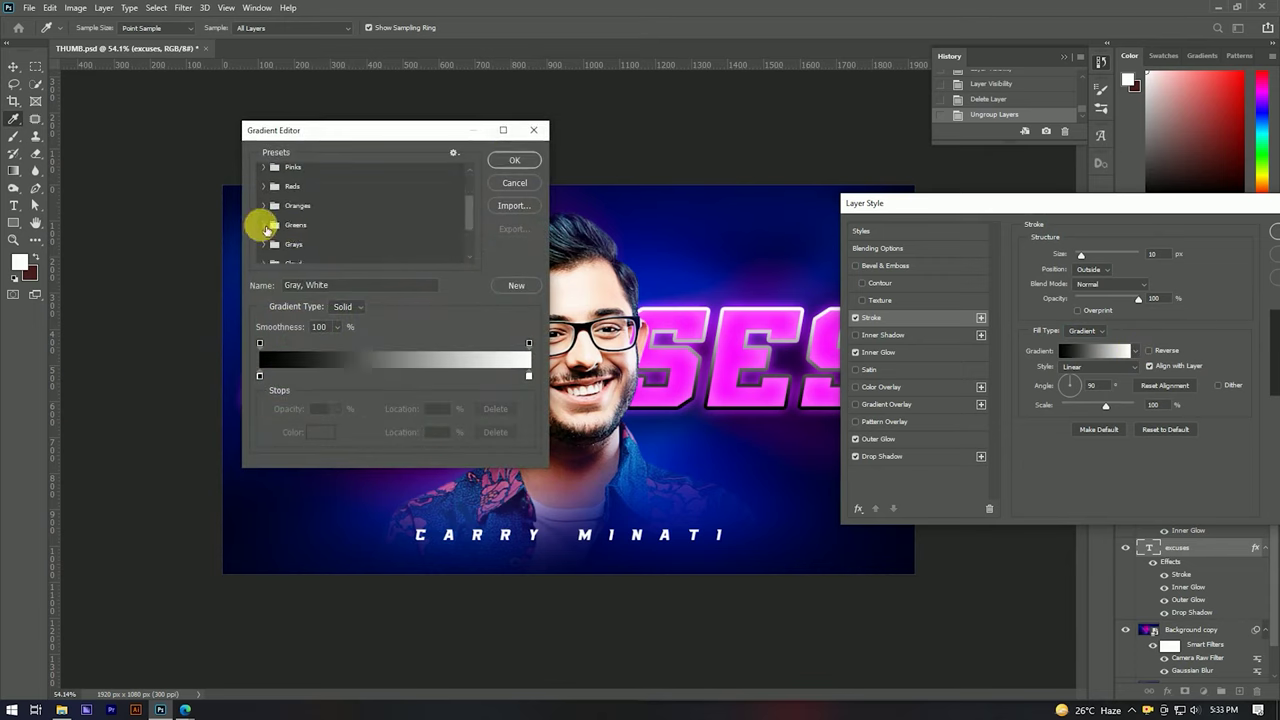
{"action": "left_click", "coordinate": [268, 229]}
{"action": "left_click", "coordinate": [283, 248]}
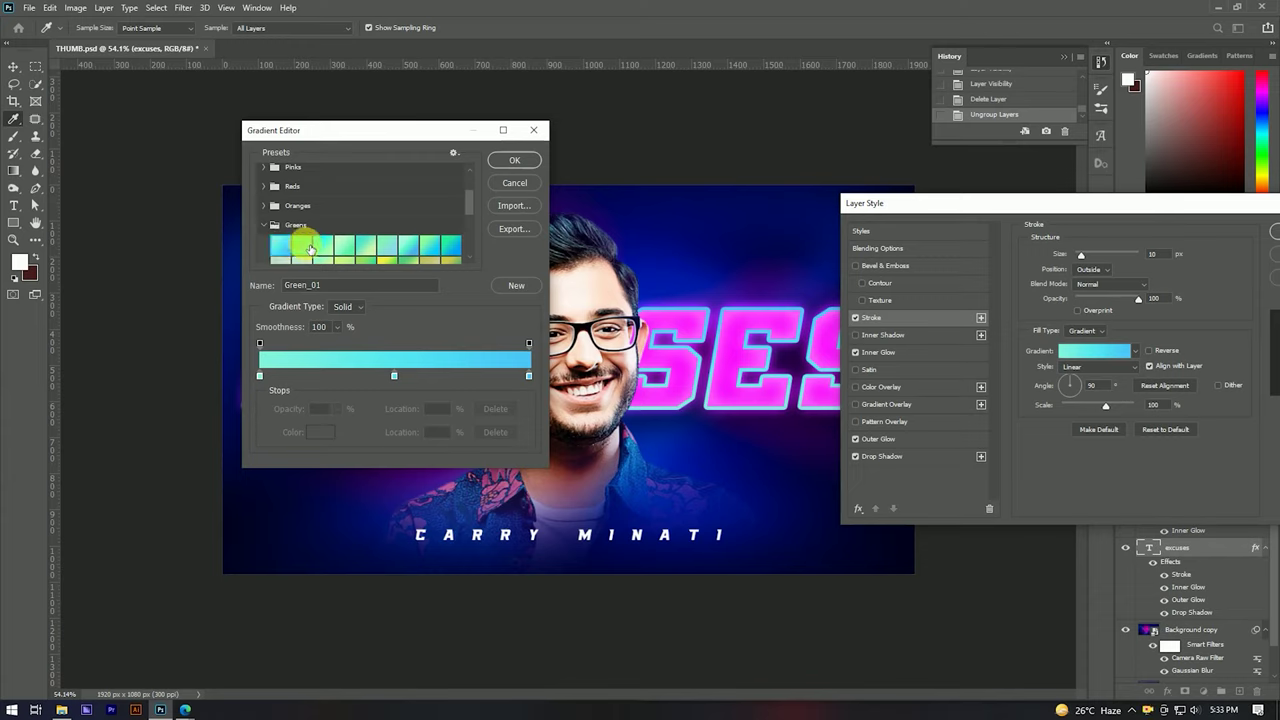
{"action": "left_click", "coordinate": [304, 245]}
{"action": "left_click", "coordinate": [289, 248]}
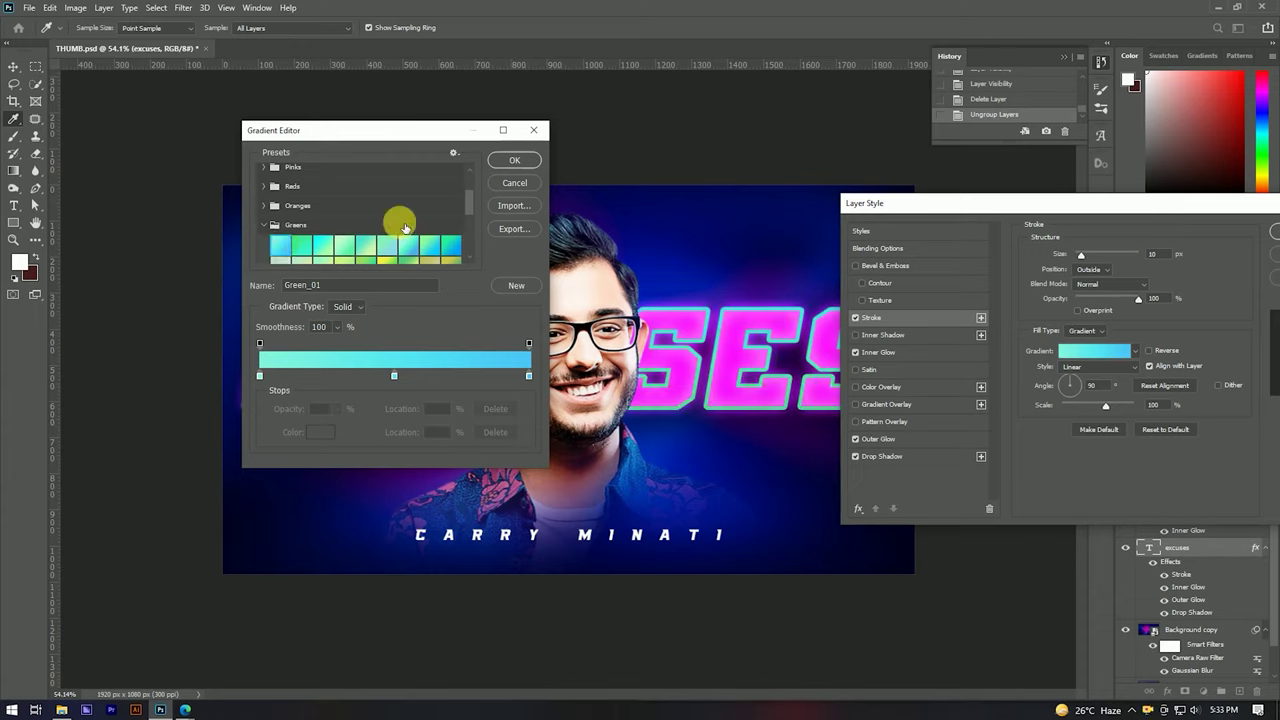
{"action": "left_click", "coordinate": [514, 161]}
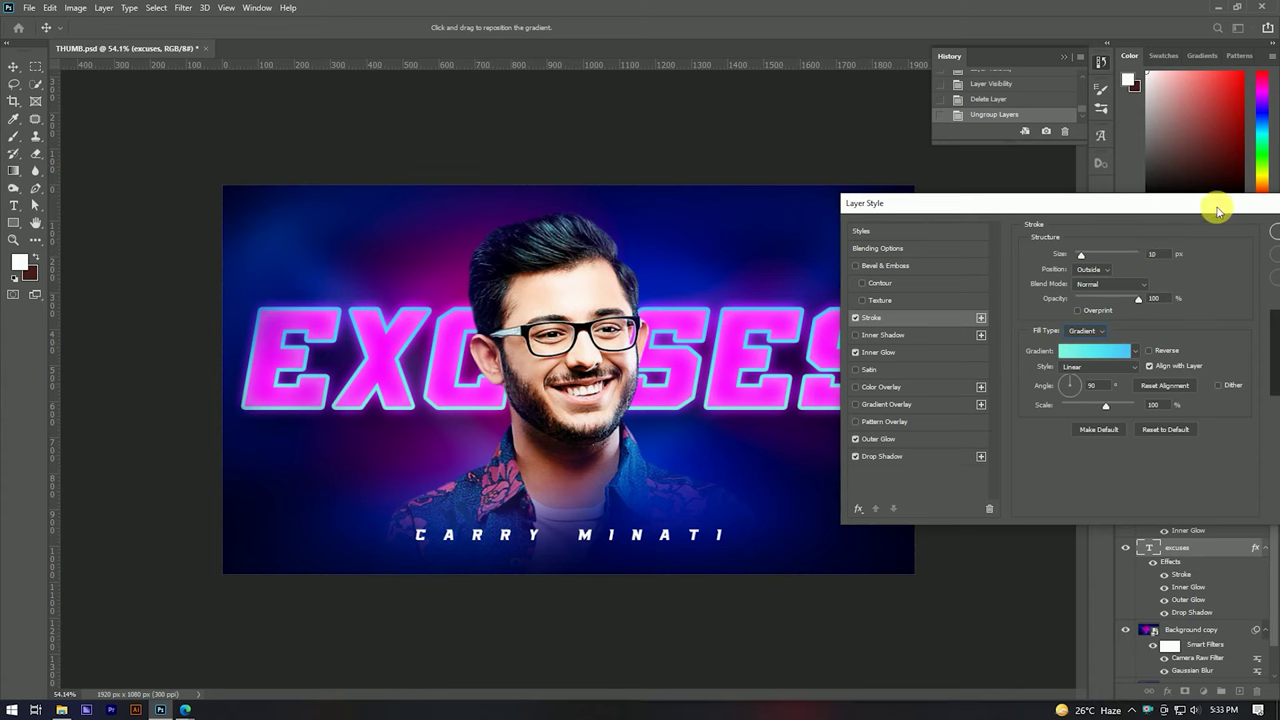
{"action": "left_click_drag", "start_coordinate": [1218, 210], "coordinate": [1123, 217]}
{"action": "left_click", "coordinate": [1157, 229]}
{"action": "scroll", "coordinate": [752, 345], "scroll_direction": "down", "scroll_amount": 2}
Step: Increase the EXCUSES Outer Glow size beyond 43 px and apply it
{"action": "scroll", "coordinate": [752, 345], "scroll_direction": "down", "scroll_amount": 3}
{"action": "scroll", "coordinate": [623, 343], "scroll_direction": "up", "scroll_amount": 1}
{"action": "scroll", "coordinate": [686, 337], "scroll_direction": "up", "scroll_amount": 2}
{"action": "scroll", "coordinate": [620, 333], "scroll_direction": "down", "scroll_amount": 2}
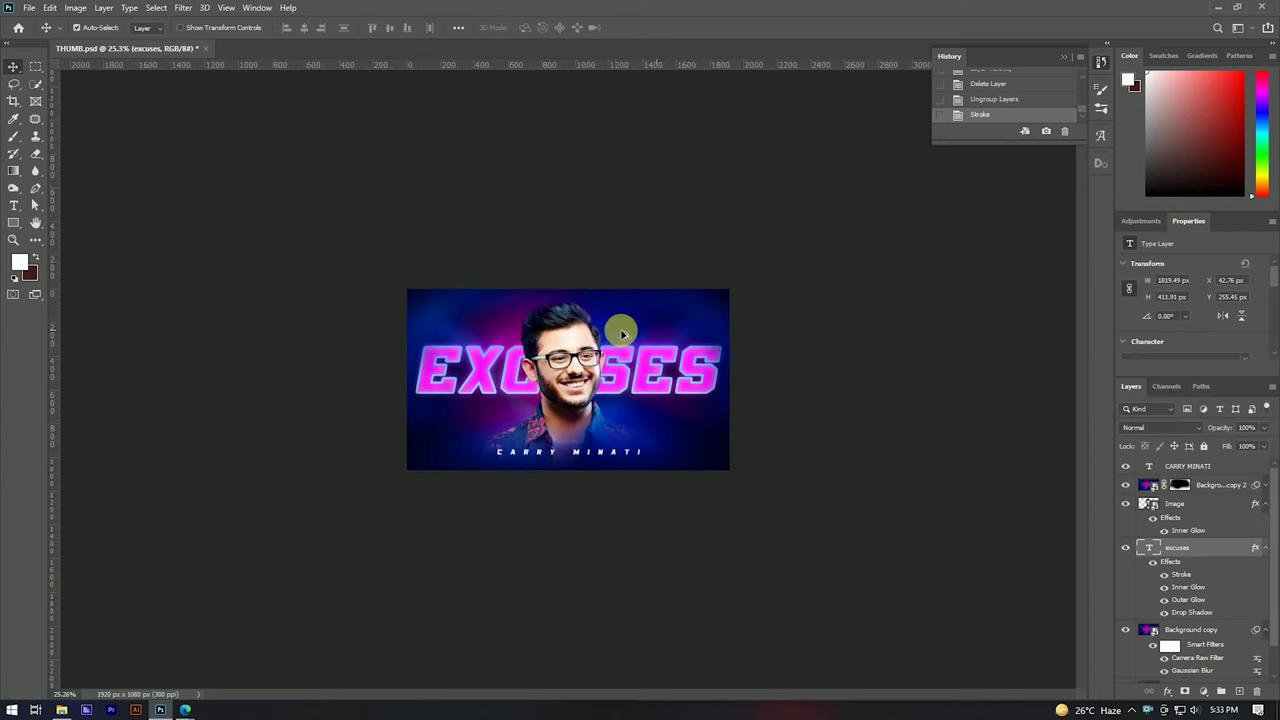
{"action": "scroll", "coordinate": [621, 333], "scroll_direction": "up", "scroll_amount": 2}
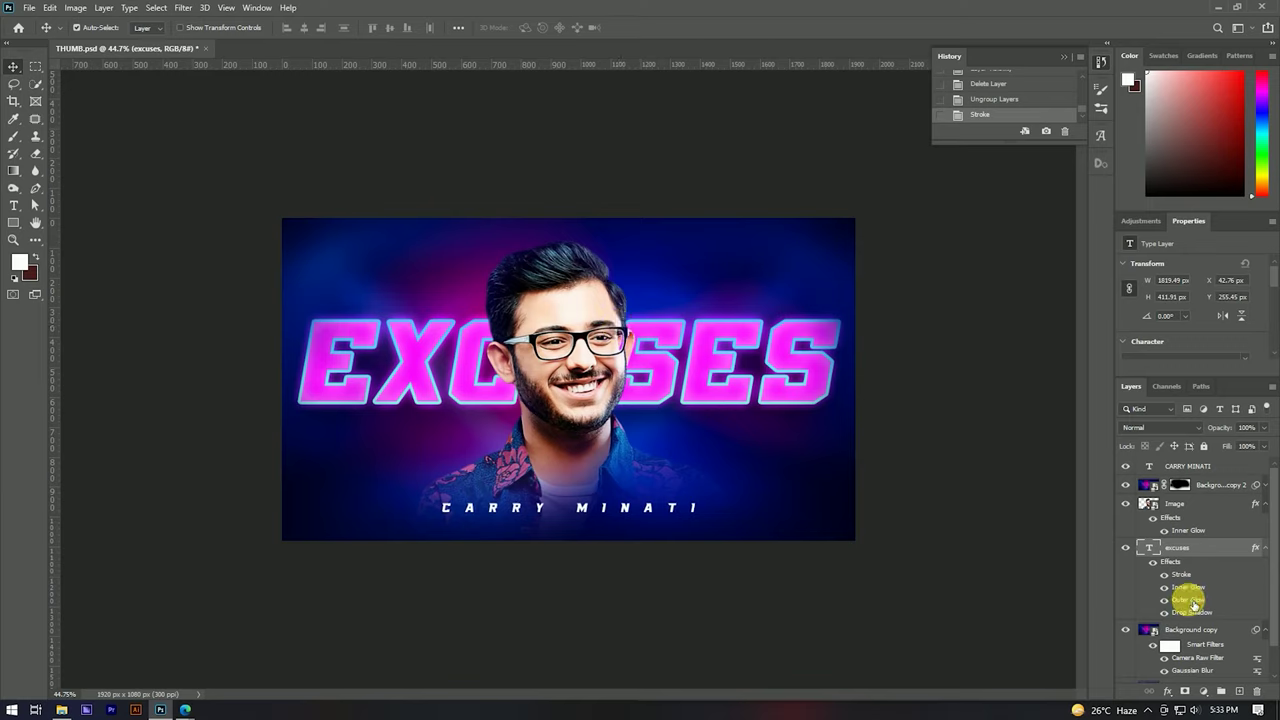
{"action": "double_click", "coordinate": [1193, 600]}
{"action": "left_click_drag", "start_coordinate": [860, 207], "coordinate": [980, 207]}
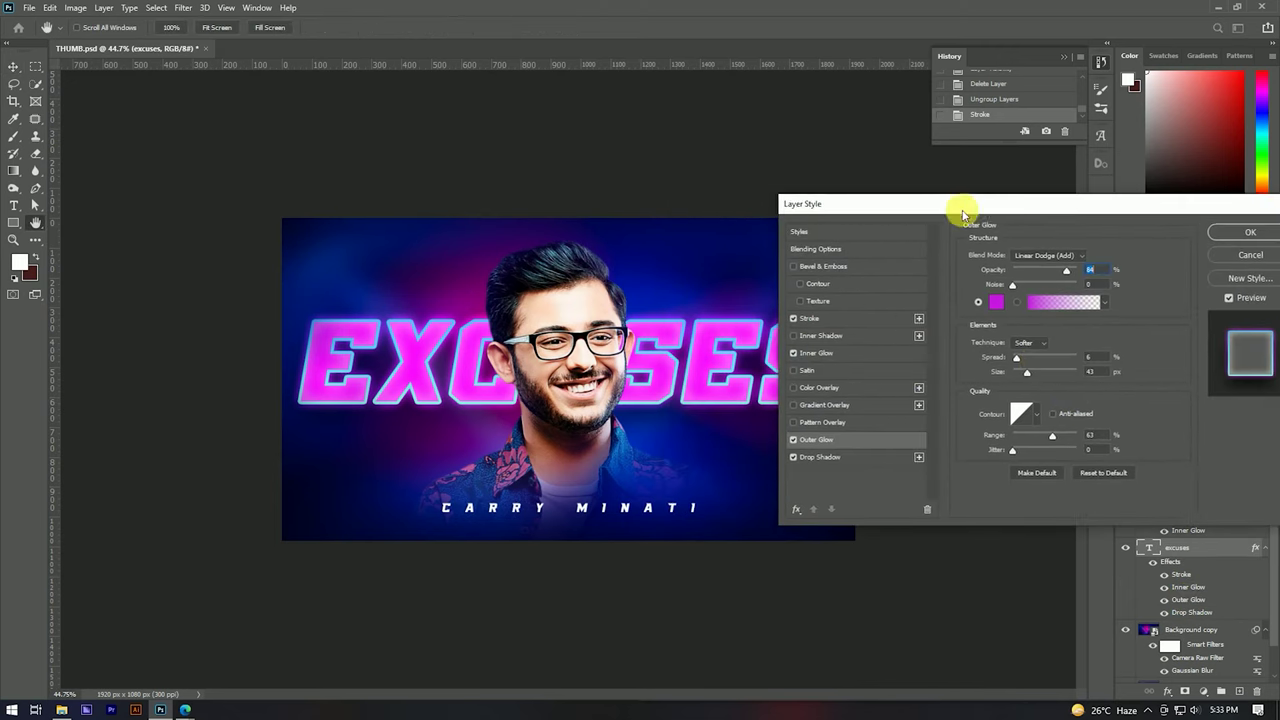
{"action": "left_click_drag", "start_coordinate": [1034, 379], "coordinate": [1037, 379]}
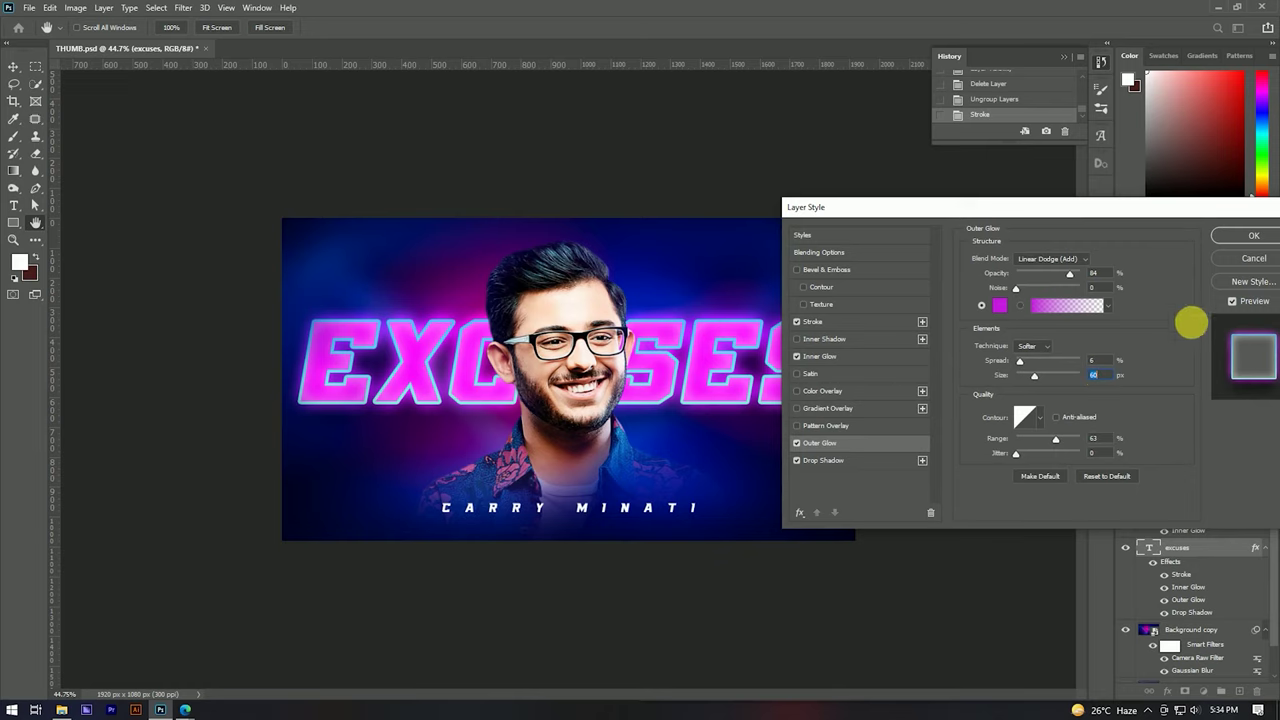
{"action": "left_click", "coordinate": [1251, 235]}
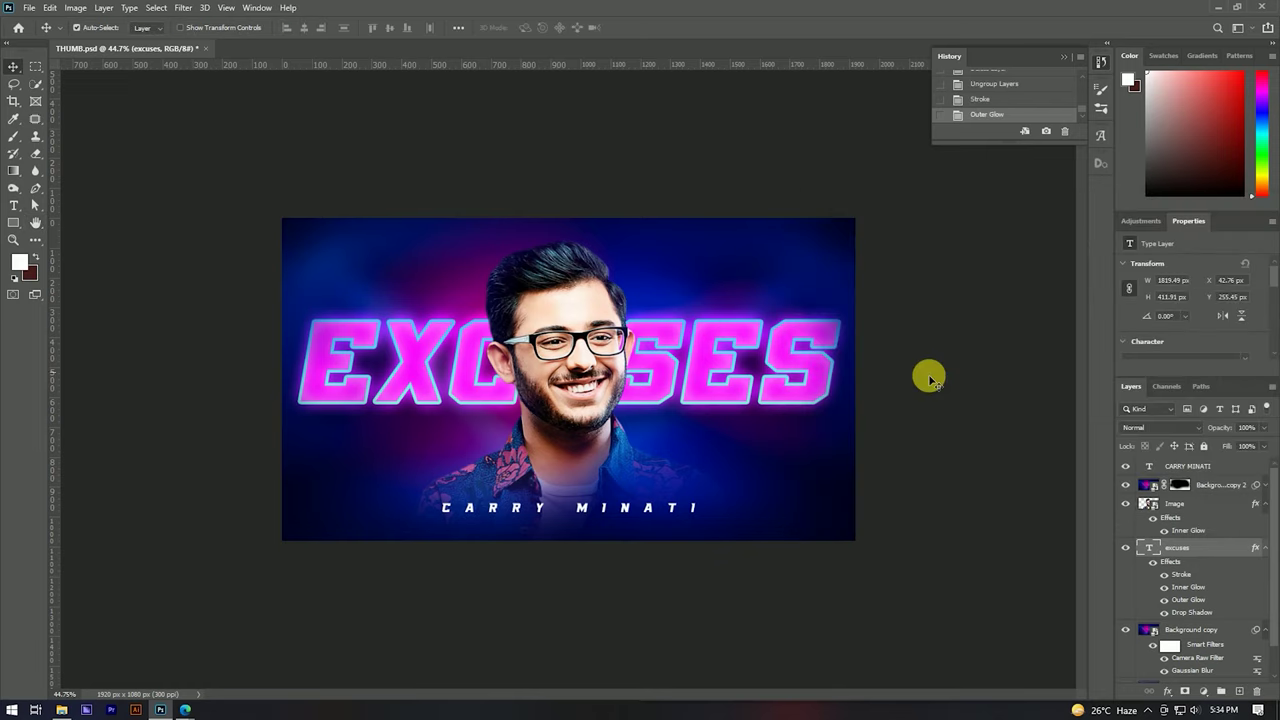
Step: Select the layers from CARRY MINATI down to Background copy and group them as Group 1
{"action": "key", "text": "ctrl+minus"}
{"action": "key", "text": "ctrl+minus"}
{"action": "key", "text": "ctrl+0"}
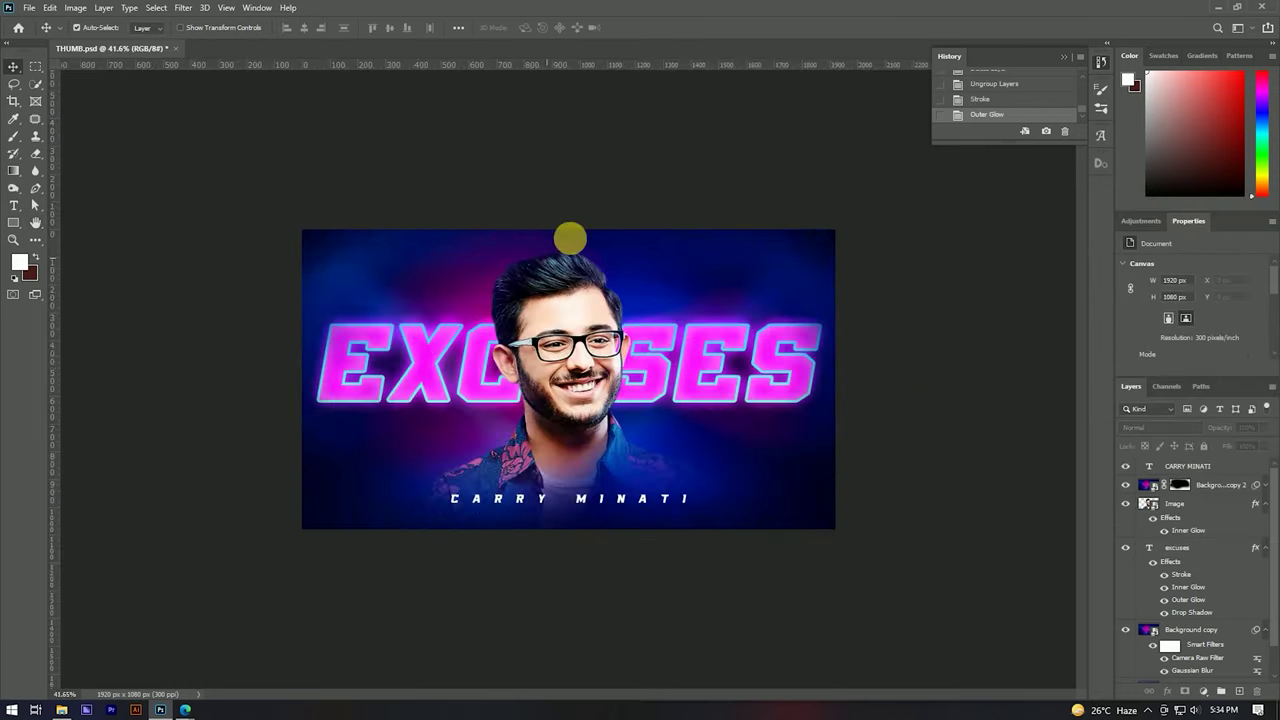
{"action": "left_click", "coordinate": [1208, 468]}
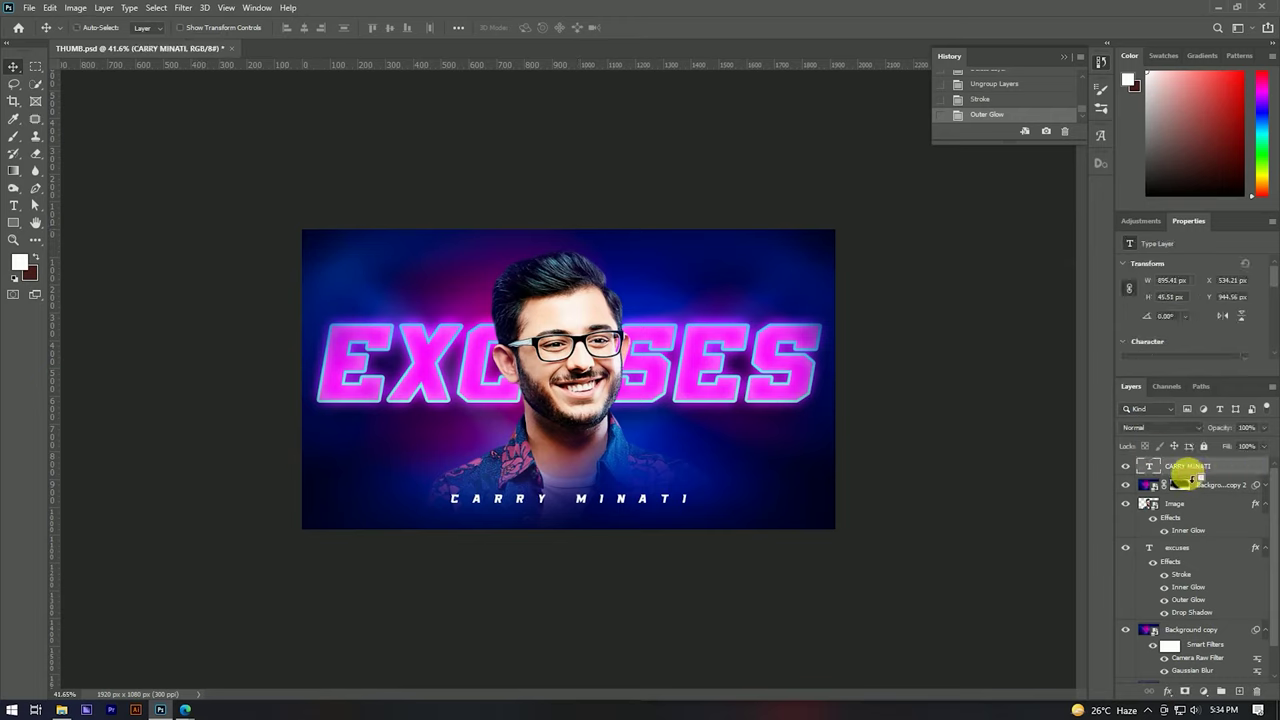
{"action": "scroll", "coordinate": [1195, 570], "scroll_direction": "down", "scroll_amount": 1}
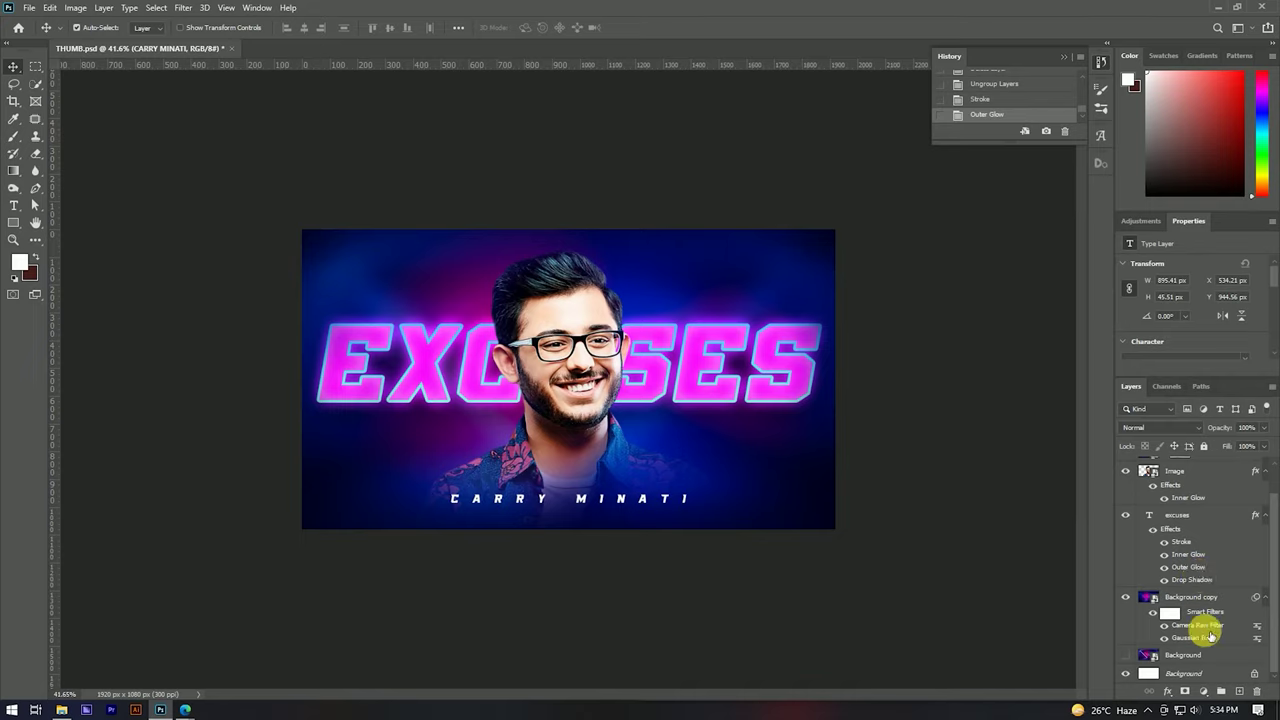
{"action": "left_click", "coordinate": [1218, 612], "text": "shift"}
{"action": "key", "text": "ctrl+g"}
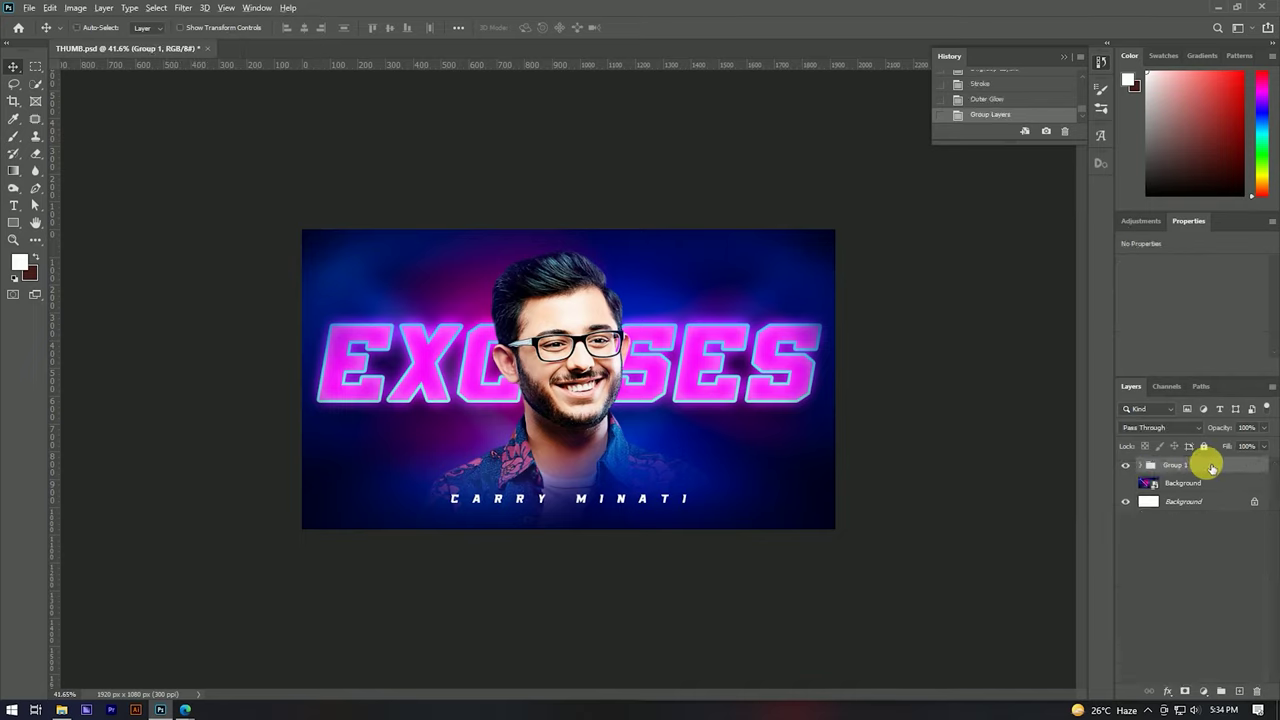
Step: Stamp all visible layers into a merged Final layer and convert it to a smart object
{"action": "key", "text": "ctrl+shift+alt+e"}
{"action": "left_click", "coordinate": [1125, 466]}
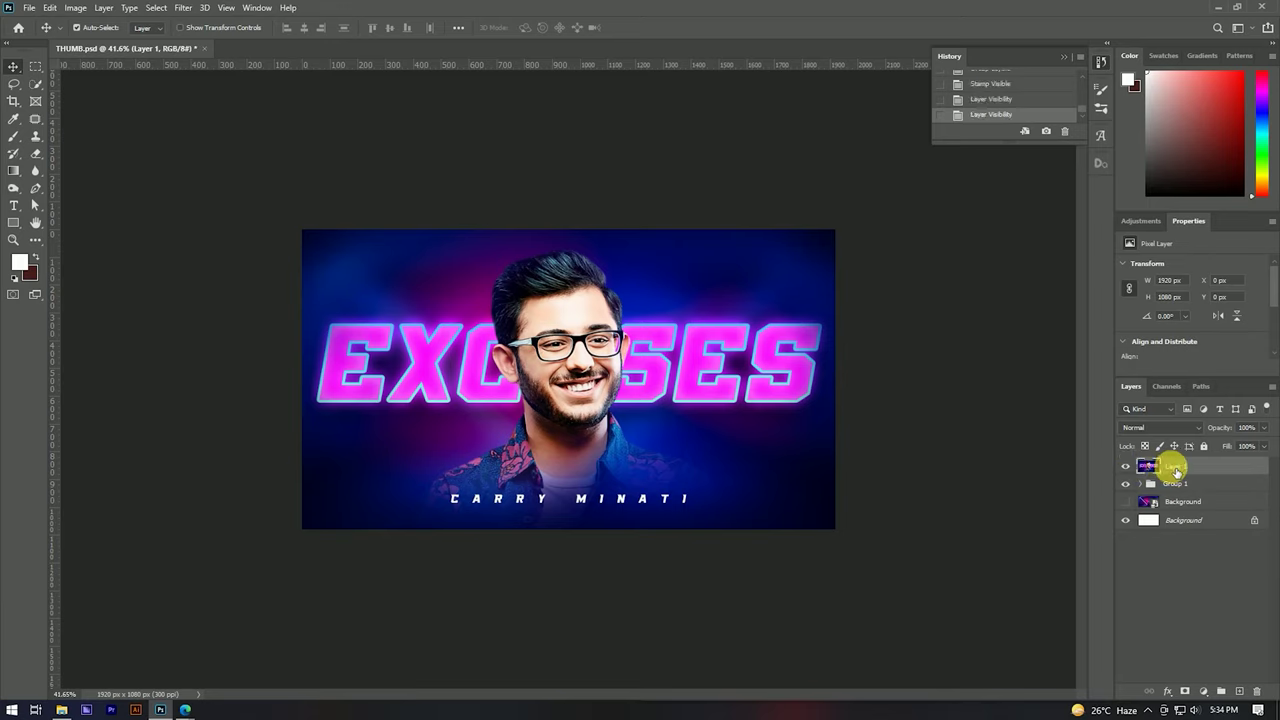
{"action": "right_click", "coordinate": [1176, 472]}
{"action": "left_click", "coordinate": [1057, 318]}
{"action": "type", "text": "Final"}
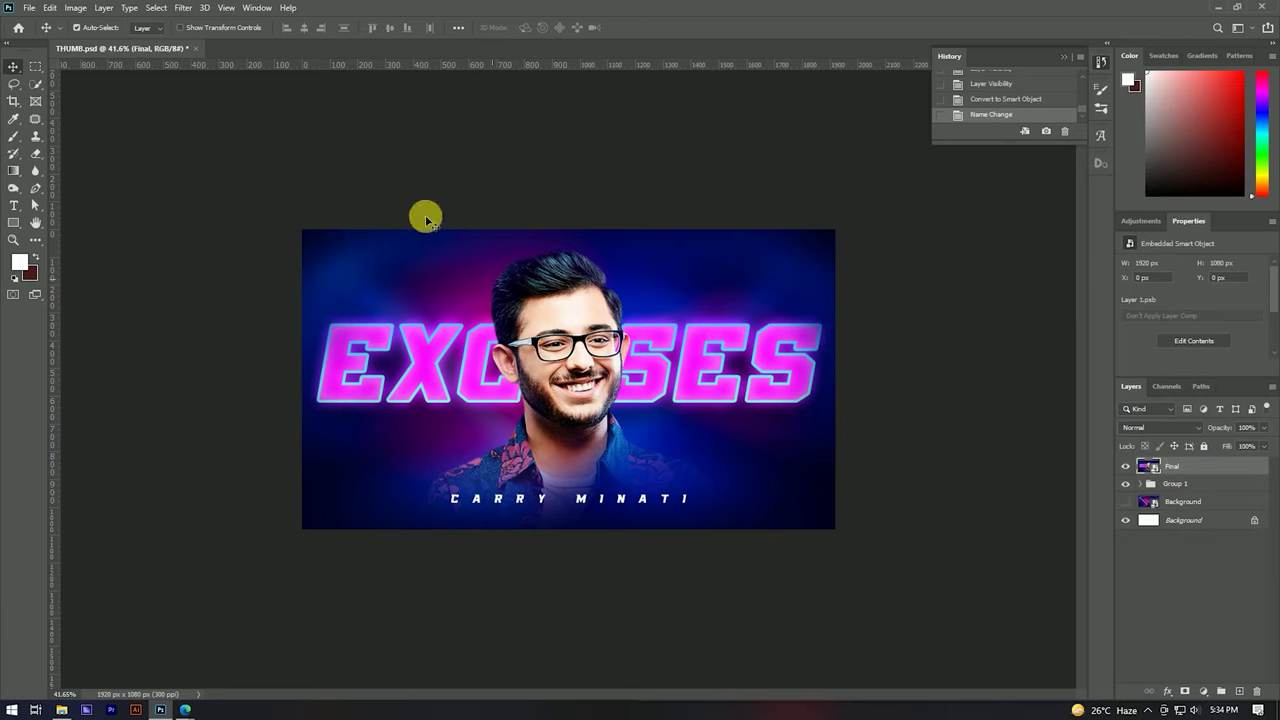
{"action": "left_click", "coordinate": [181, 8]}
Step: In Camera Raw, adjust temperature, vibrance, saturation, vignette and red/blue calibration hues
{"action": "left_click", "coordinate": [218, 87]}
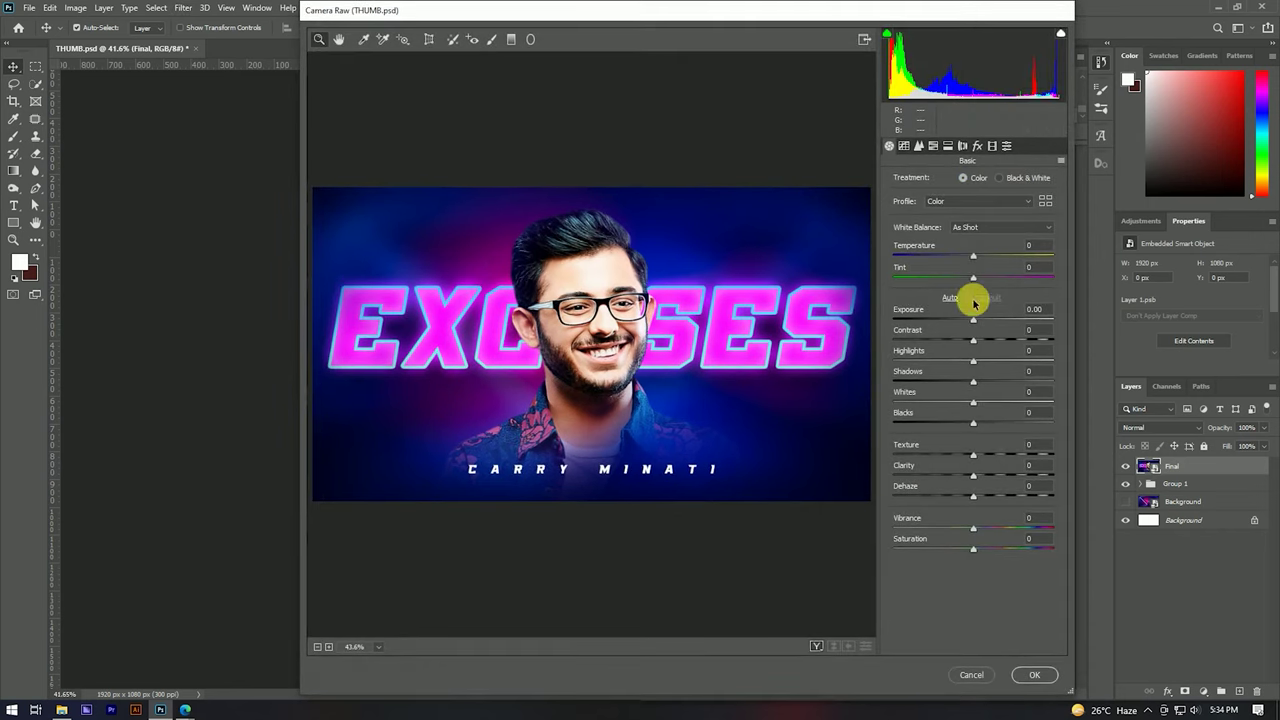
{"action": "left_click_drag", "start_coordinate": [970, 258], "coordinate": [973, 259]}
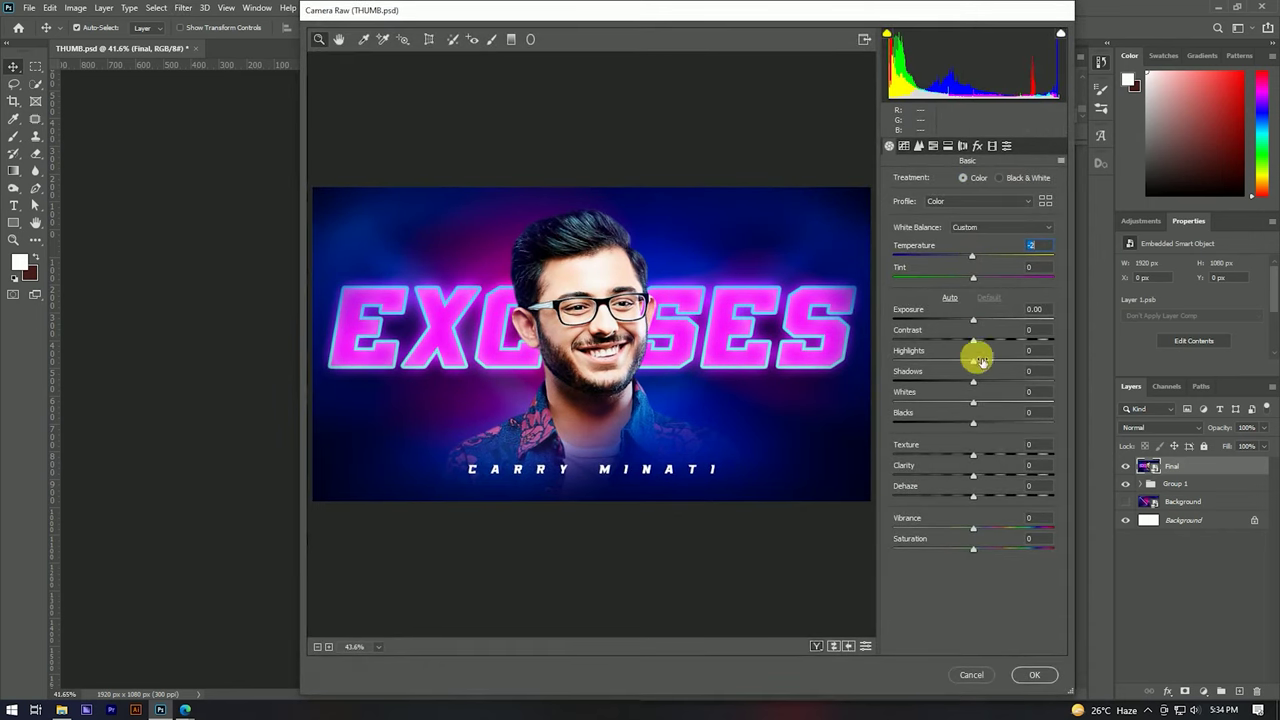
{"action": "mouse_move", "coordinate": [974, 528]}
{"action": "left_mouse_down"}
{"action": "mouse_move", "coordinate": [988, 524]}
{"action": "mouse_move", "coordinate": [988, 545]}
{"action": "left_mouse_up"}
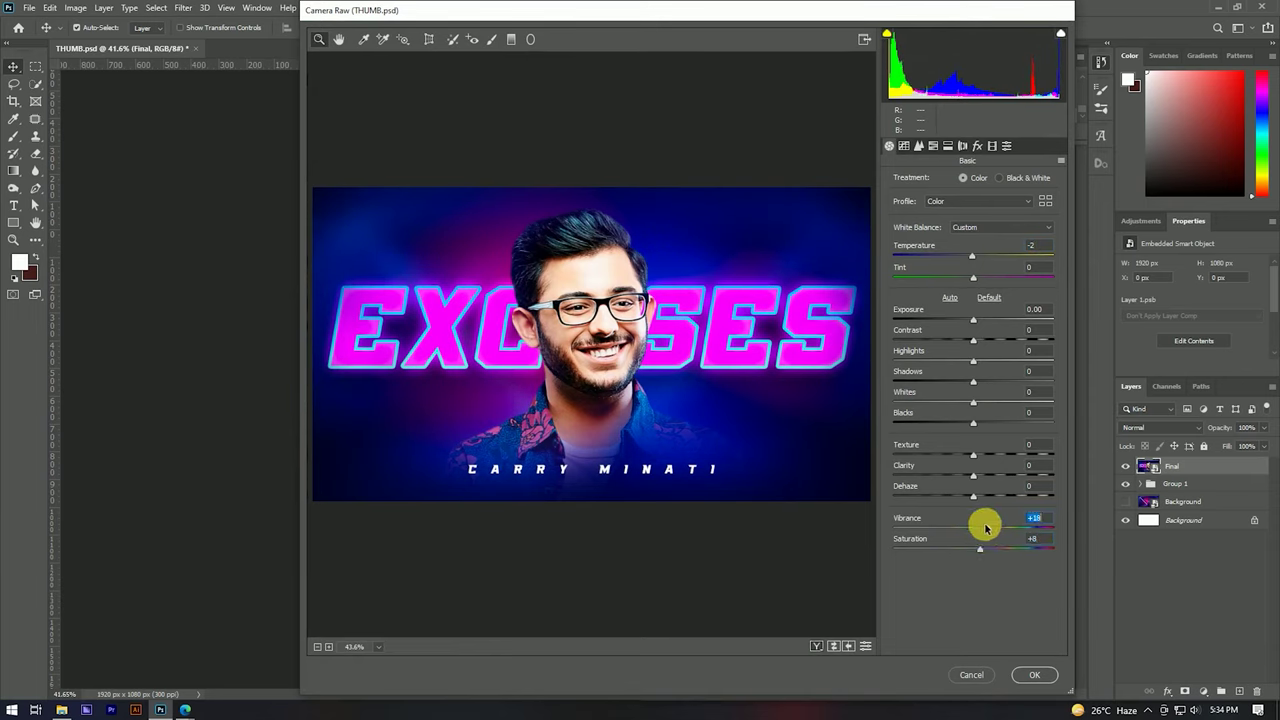
{"action": "left_click", "coordinate": [977, 146]}
{"action": "mouse_move", "coordinate": [978, 311]}
{"action": "left_mouse_down"}
{"action": "mouse_move", "coordinate": [960, 306]}
{"action": "mouse_move", "coordinate": [978, 311]}
{"action": "left_mouse_up"}
{"action": "left_click", "coordinate": [992, 146]}
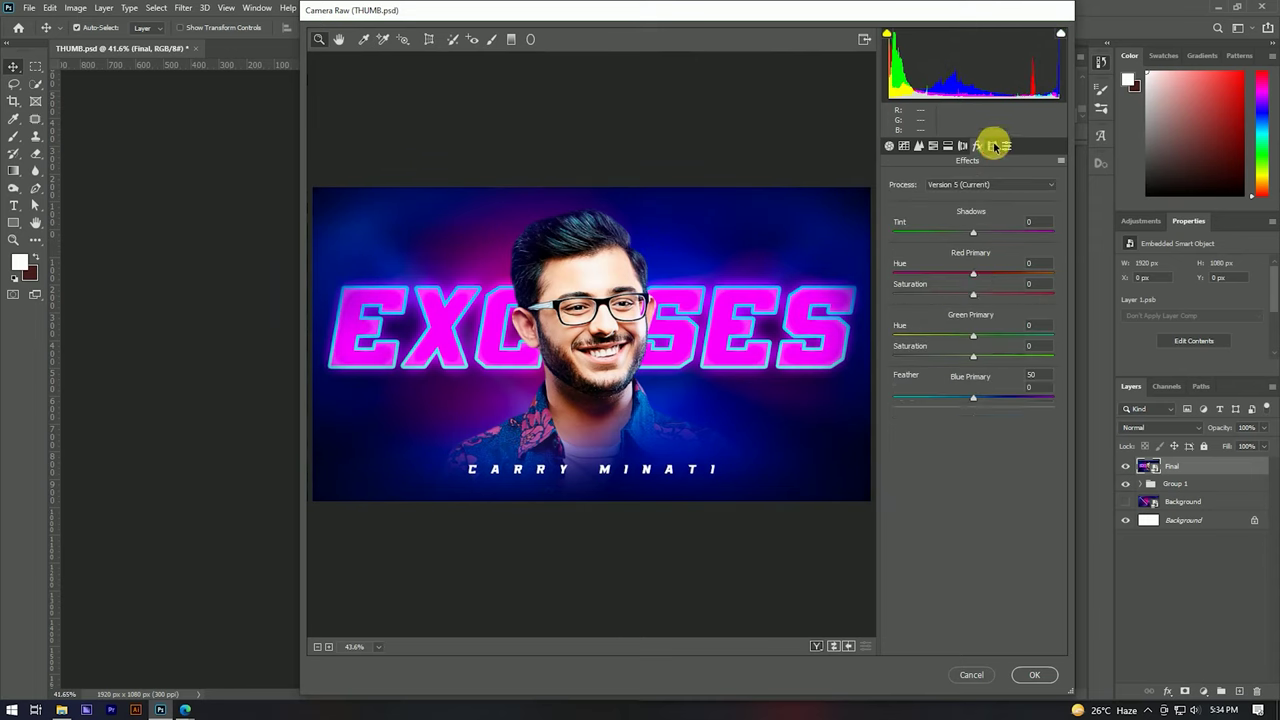
{"action": "left_click_drag", "start_coordinate": [974, 274], "coordinate": [966, 275]}
{"action": "mouse_move", "coordinate": [977, 390]}
{"action": "left_mouse_down"}
{"action": "mouse_move", "coordinate": [966, 390]}
{"action": "mouse_move", "coordinate": [981, 392]}
{"action": "left_mouse_up"}
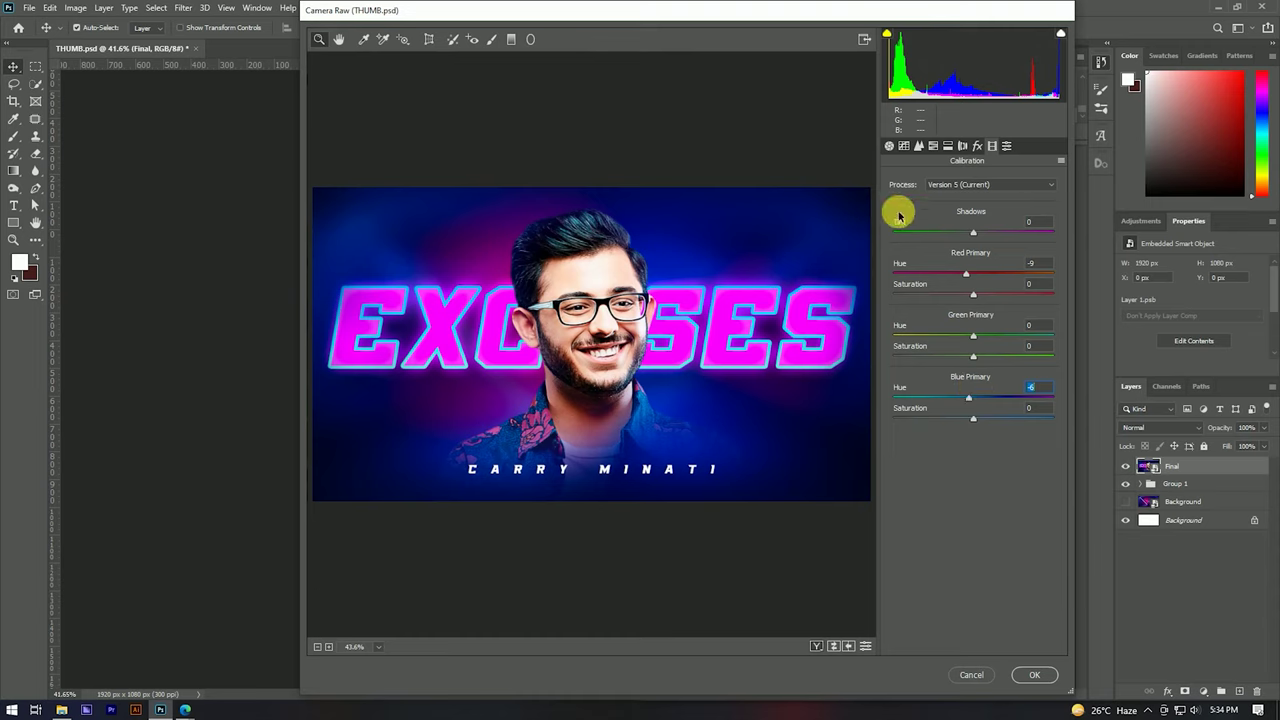
Step: Fine-tune to Temperature -6, Tint +8, Saturation +22, Contrast +11 and apply the grade
{"action": "left_click", "coordinate": [889, 146]}
{"action": "left_click_drag", "start_coordinate": [967, 255], "coordinate": [969, 255]}
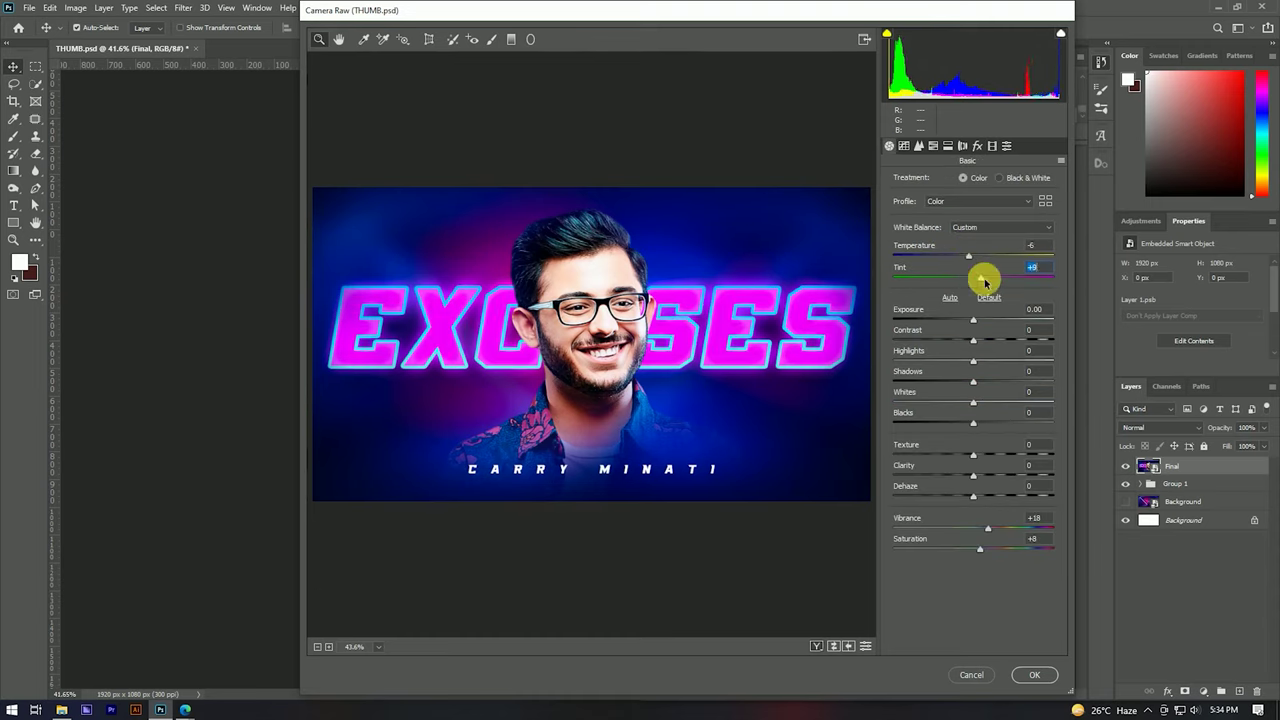
{"action": "left_click_drag", "start_coordinate": [983, 280], "coordinate": [979, 280]}
{"action": "left_click_drag", "start_coordinate": [986, 546], "coordinate": [997, 543]}
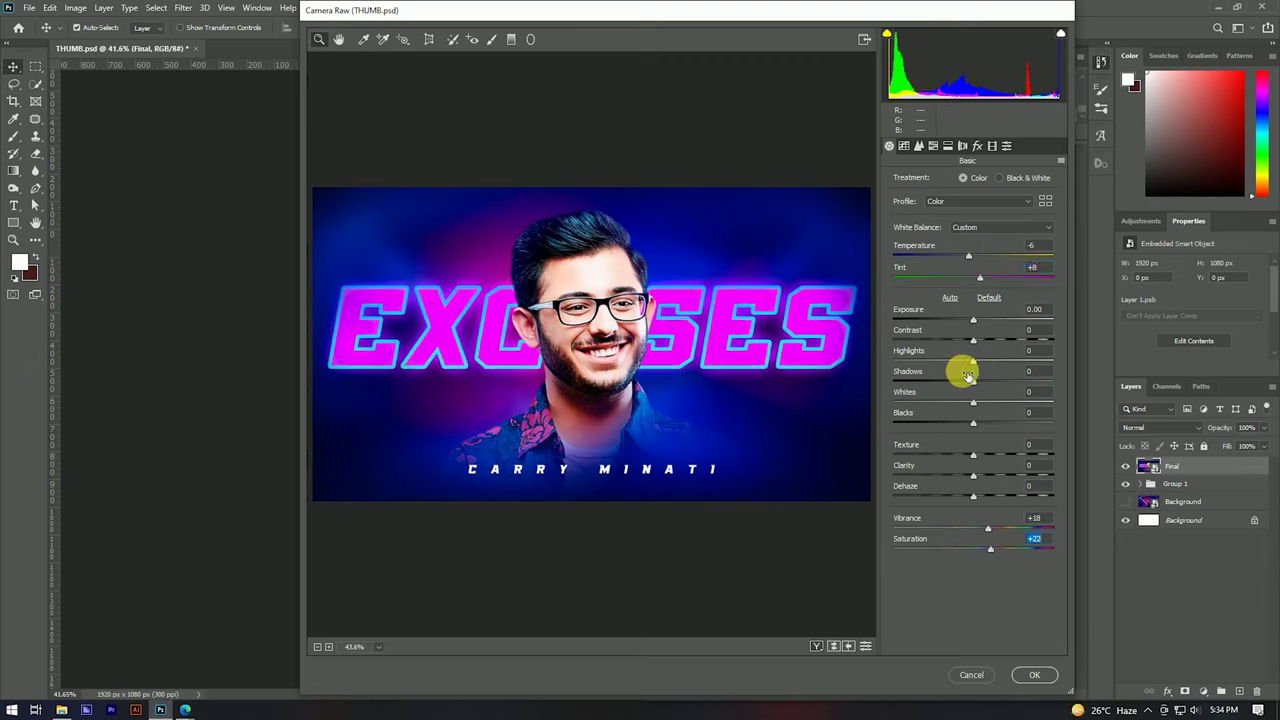
{"action": "left_click", "coordinate": [983, 340]}
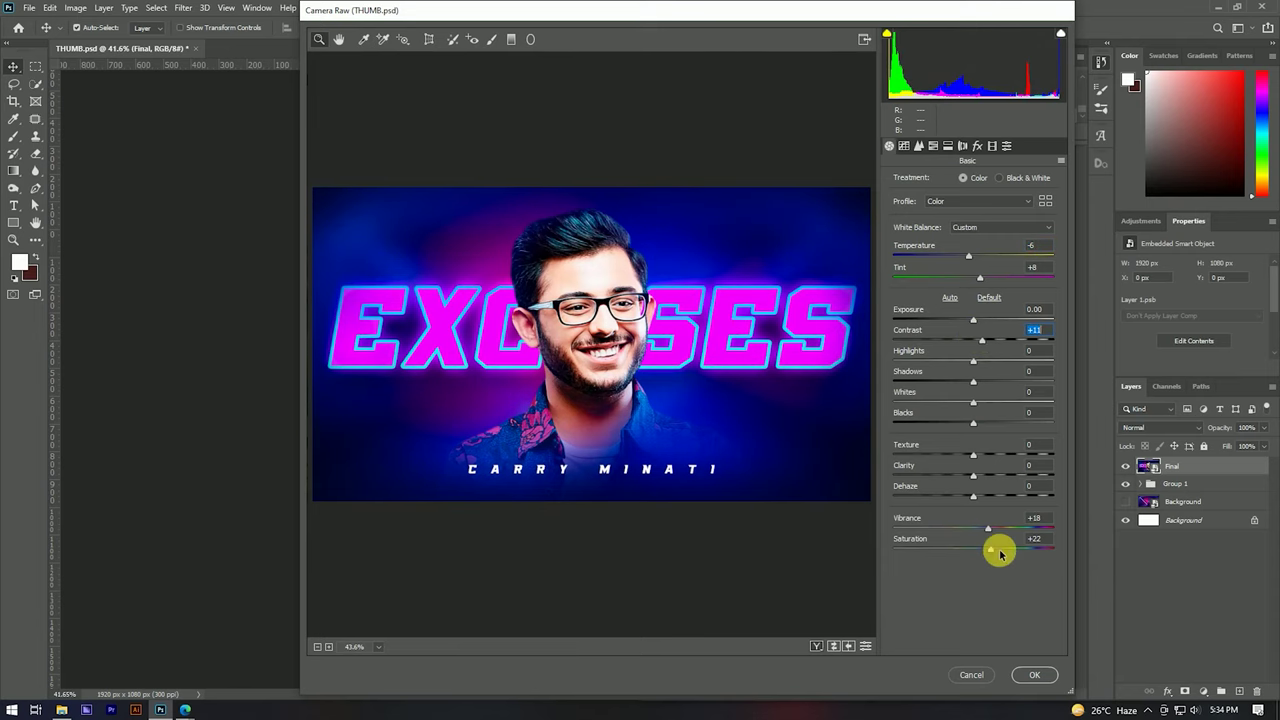
{"action": "left_click", "coordinate": [1034, 674]}
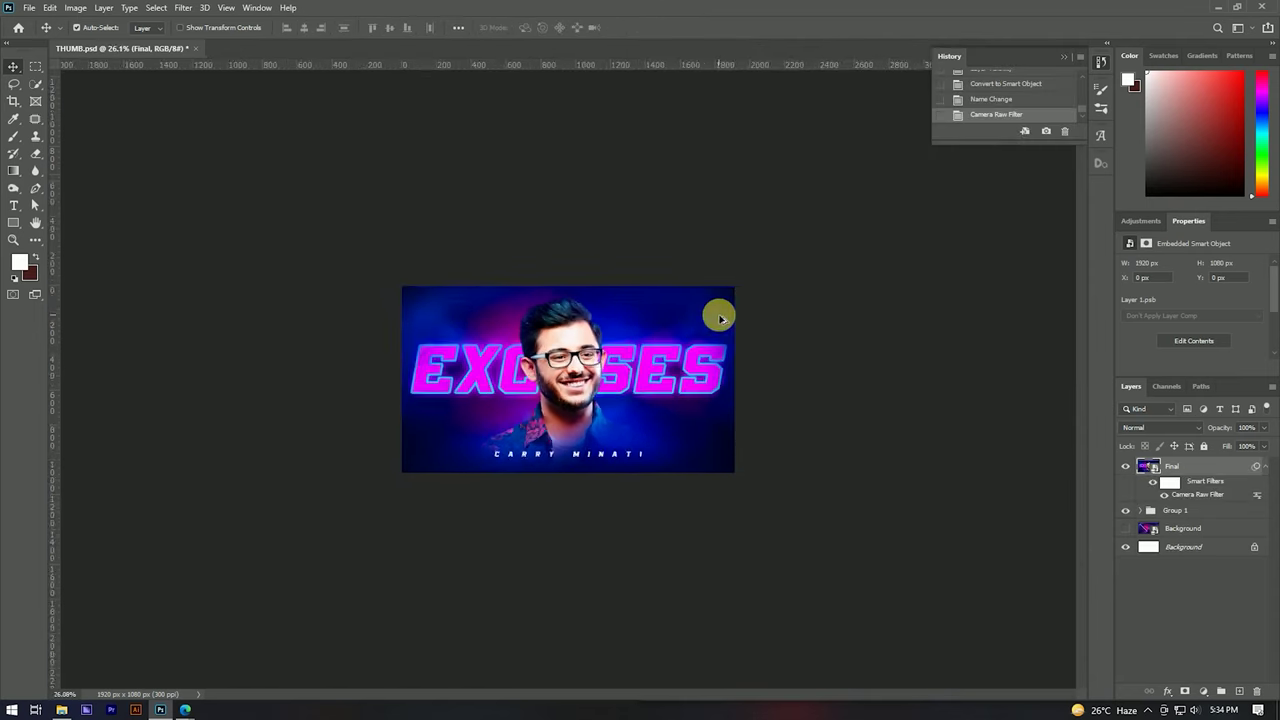
{"action": "scroll", "coordinate": [583, 300], "scroll_direction": "up", "scroll_amount": 3}
{"action": "scroll", "coordinate": [686, 320], "scroll_direction": "down", "scroll_amount": 3}
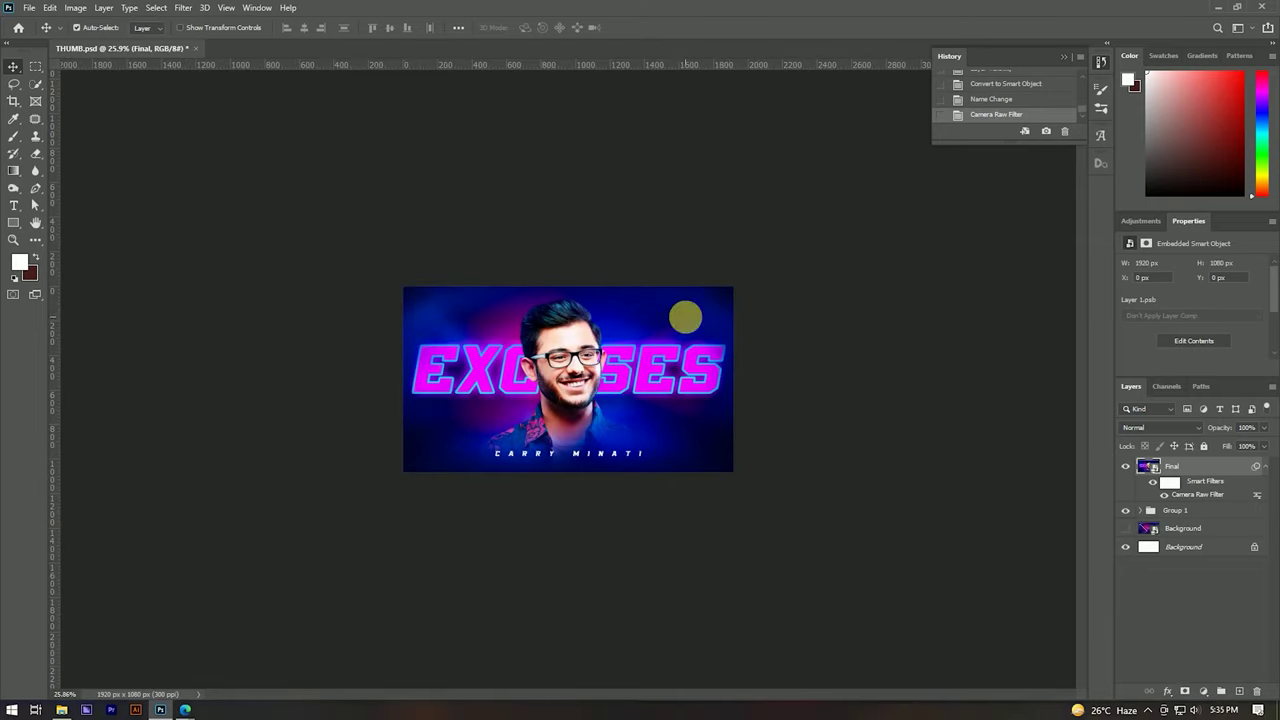
{"action": "scroll", "coordinate": [528, 328], "scroll_direction": "up", "scroll_amount": 3}
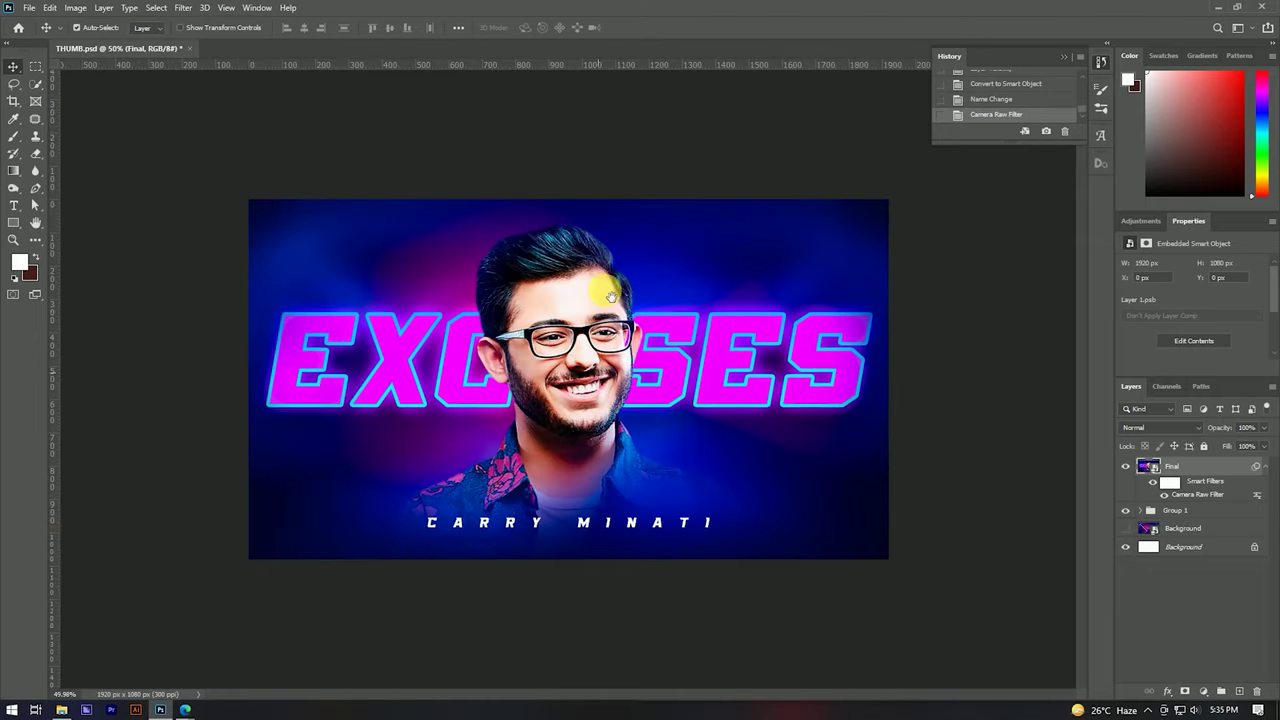
{"action": "scroll", "coordinate": [611, 297], "scroll_direction": "up", "scroll_amount": 2}
{"action": "scroll", "coordinate": [663, 278], "scroll_direction": "down", "scroll_amount": 3}
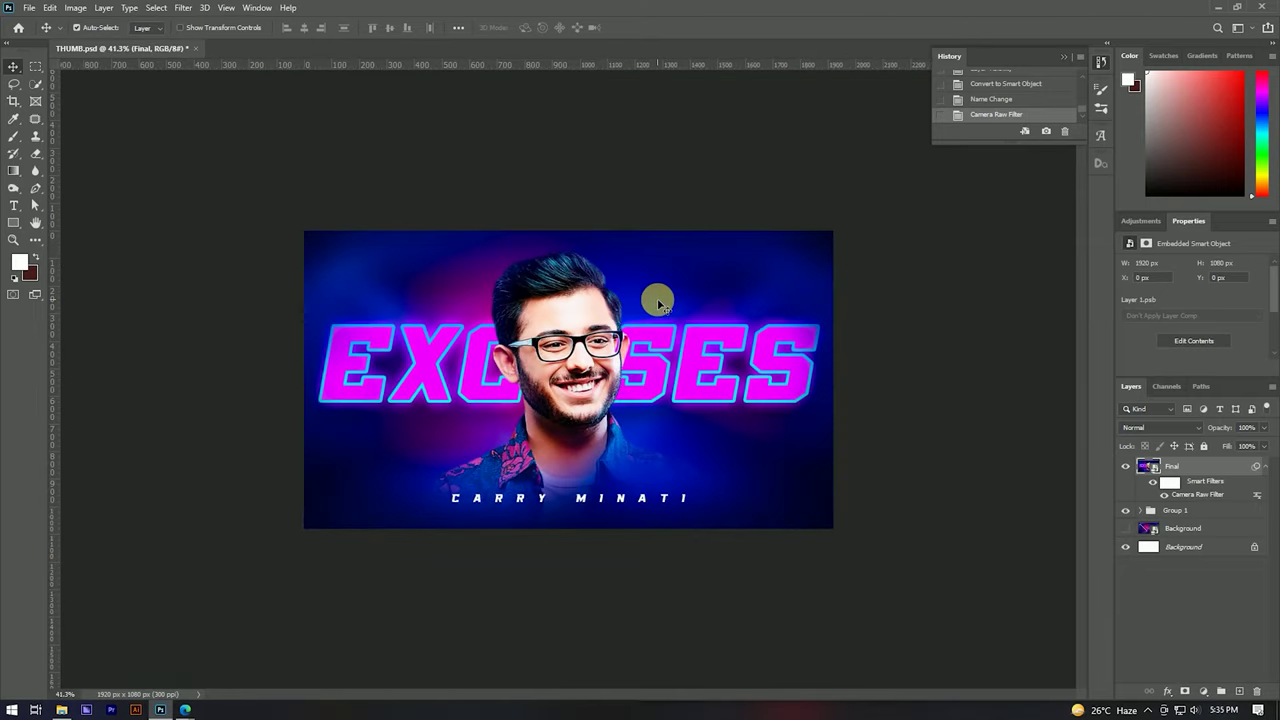